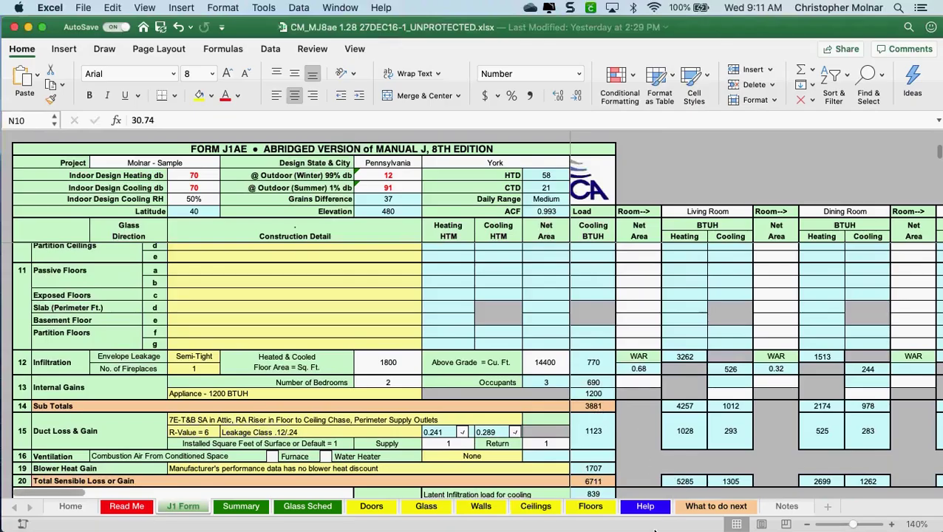
- Examine the Sub Totals row of the J1 Form, highlighting its block heating and cooling loads
{"action": "scroll", "coordinate": [67, 499], "scroll_direction": "left", "scroll_amount": 1}
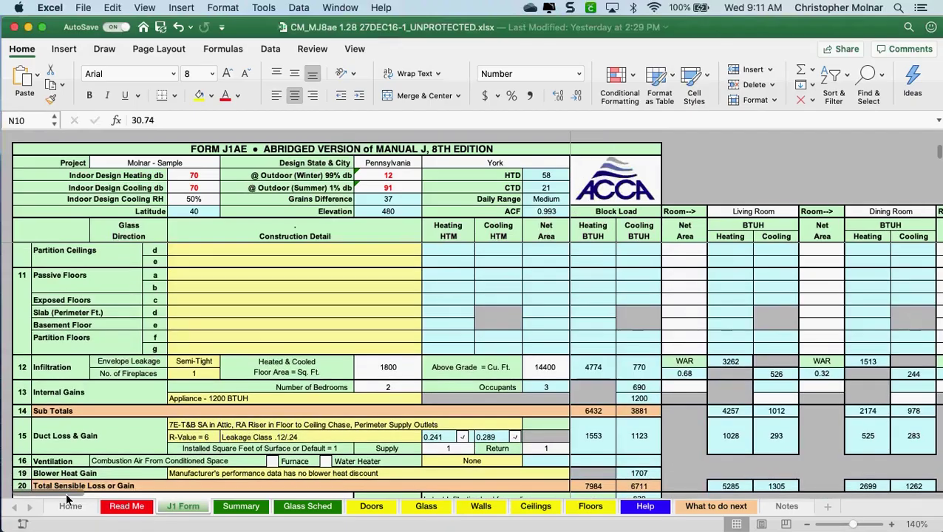
{"action": "left_click_drag", "start_coordinate": [553, 415], "coordinate": [632, 420]}
{"action": "left_click", "coordinate": [22, 412]}
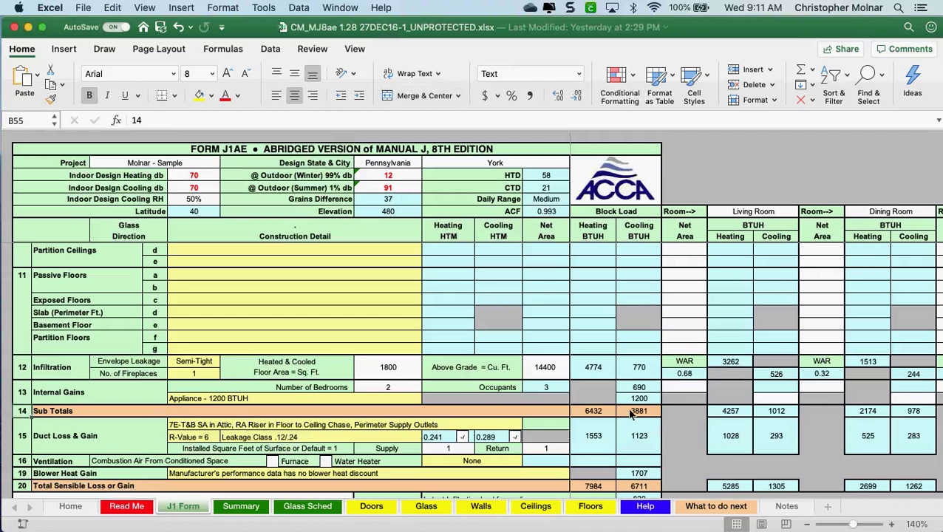
{"action": "left_click_drag", "start_coordinate": [637, 413], "coordinate": [570, 422]}
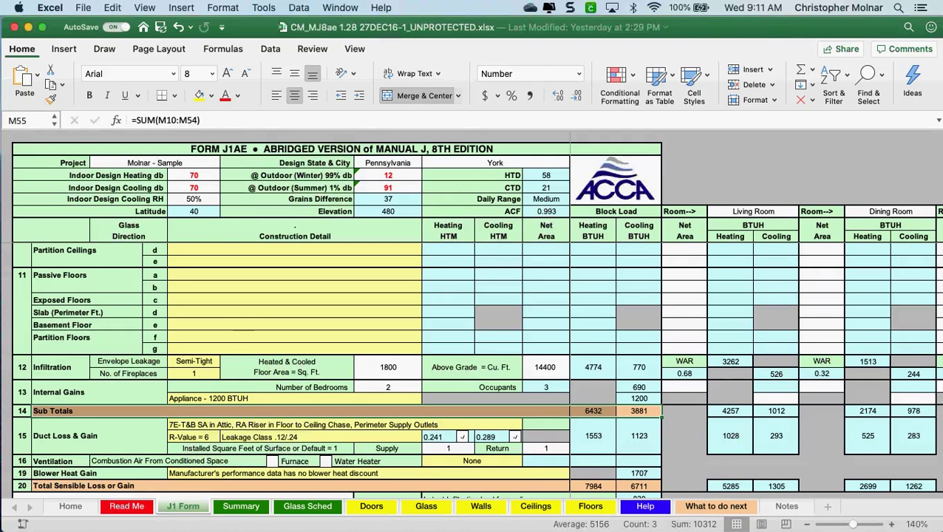
- Review the room heat load worksheet and the building summary sheet in PDF Expert, and return to the Excel workbook
{"action": "key", "text": "super+Tab"}
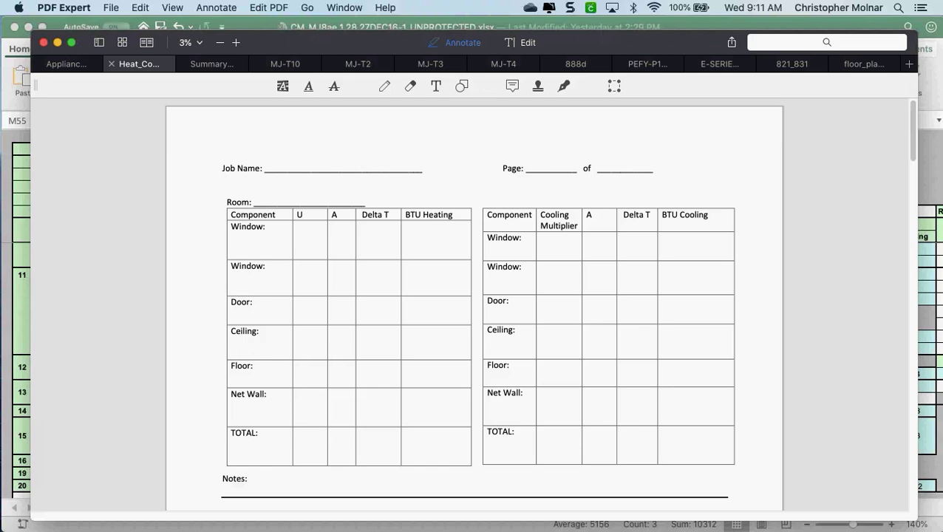
{"action": "scroll", "coordinate": [617, 299], "scroll_direction": "down", "scroll_amount": 3}
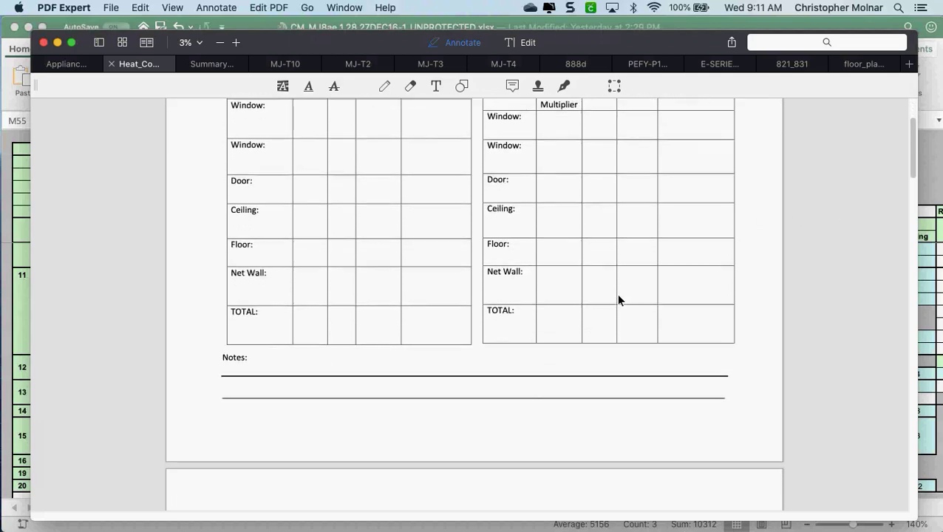
{"action": "scroll", "coordinate": [536, 340], "scroll_direction": "up", "scroll_amount": 3}
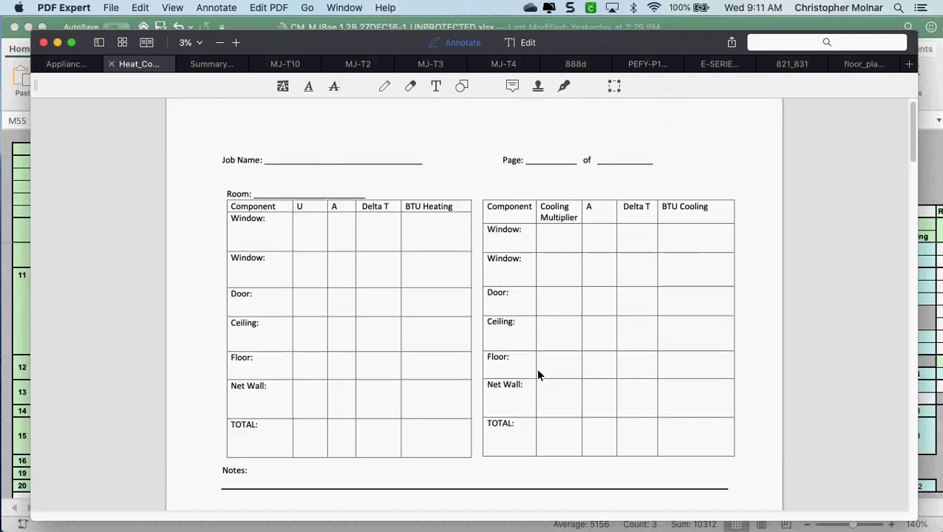
{"action": "left_click", "coordinate": [207, 67]}
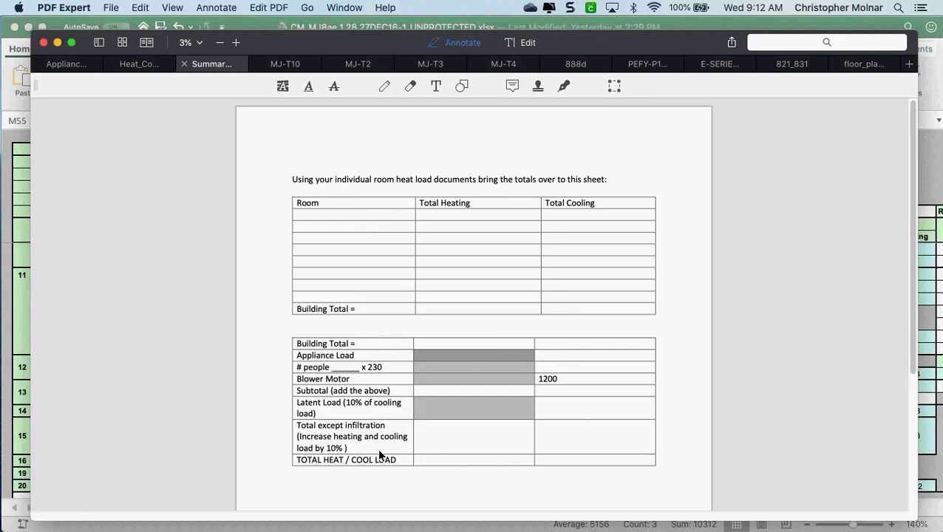
{"action": "key", "text": "super+Tab"}
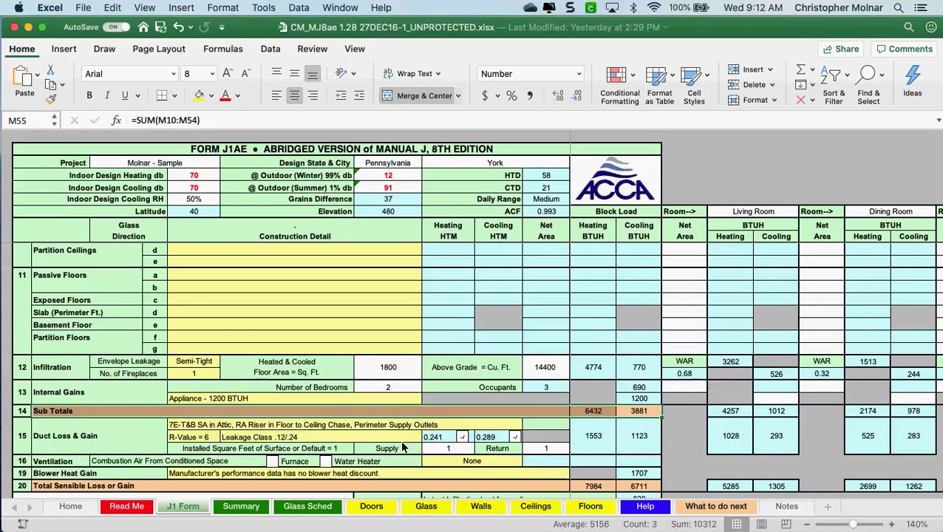
- Set the duct system in the Duct Loss & Gain section to 7F-Ducts in Conditioned Space
{"action": "scroll", "coordinate": [403, 447], "scroll_direction": "down", "scroll_amount": 1}
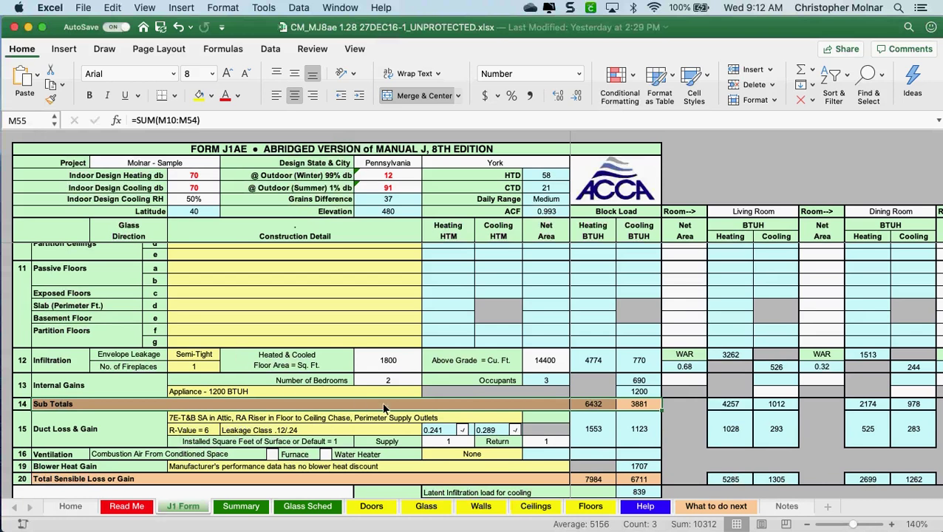
{"action": "left_click", "coordinate": [437, 418]}
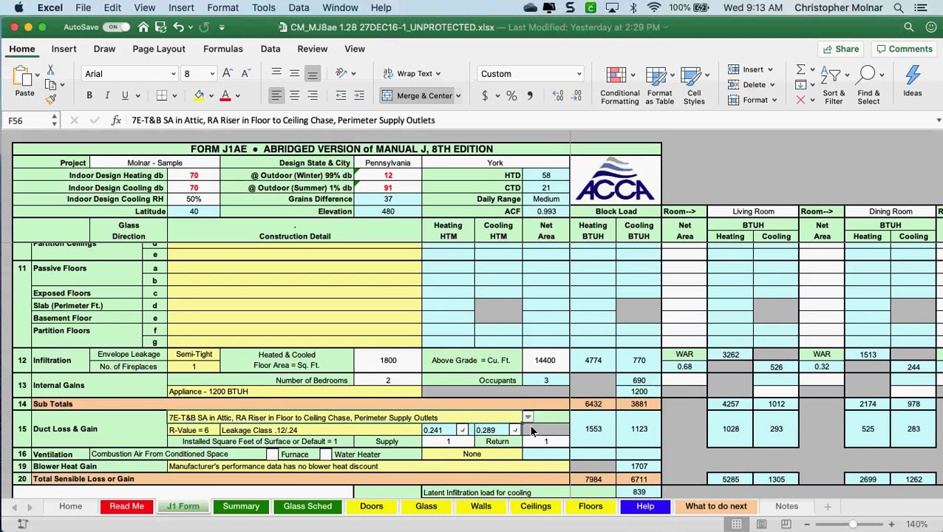
{"action": "left_click", "coordinate": [527, 418]}
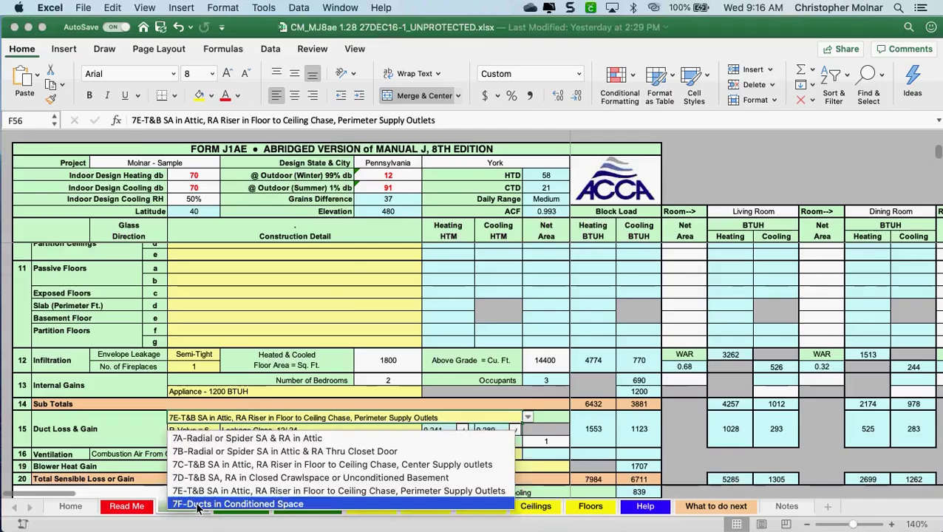
{"action": "left_click", "coordinate": [318, 496]}
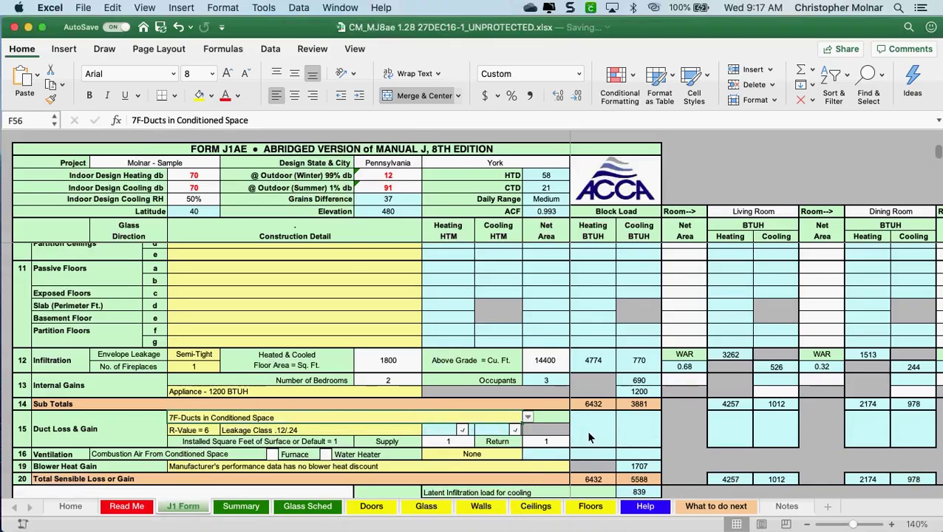
- Set the Duct Loss & Gain system to 7A-Radial or Spider SA & RA in Attic and check its cooling load cell
{"action": "left_click", "coordinate": [528, 418]}
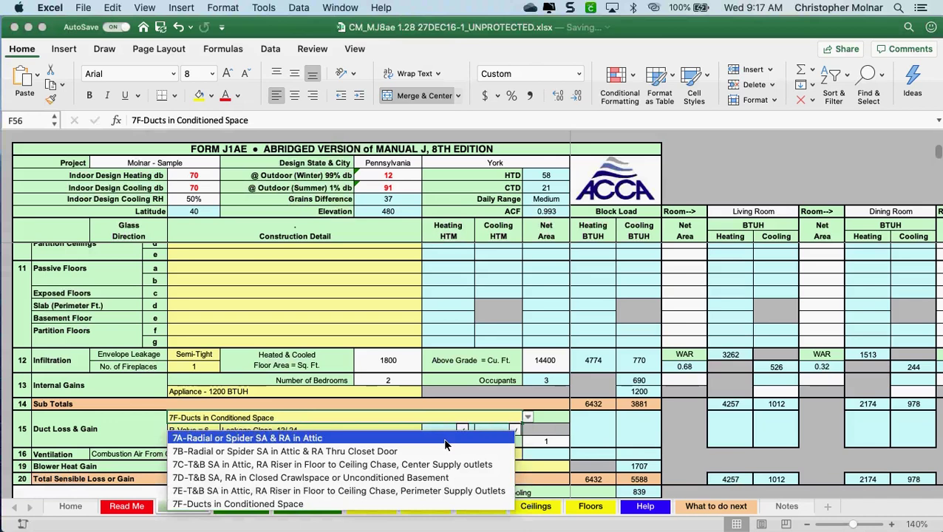
{"action": "left_click", "coordinate": [444, 439]}
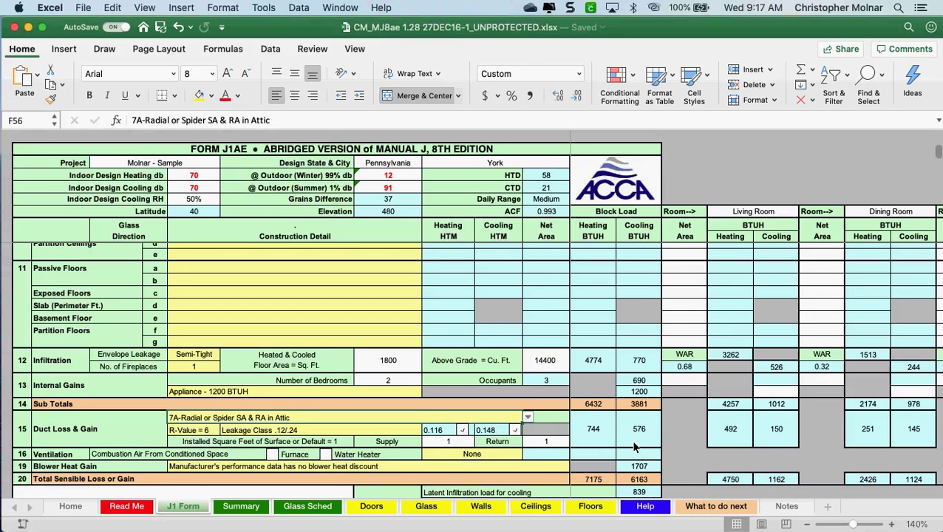
{"action": "left_click", "coordinate": [634, 443]}
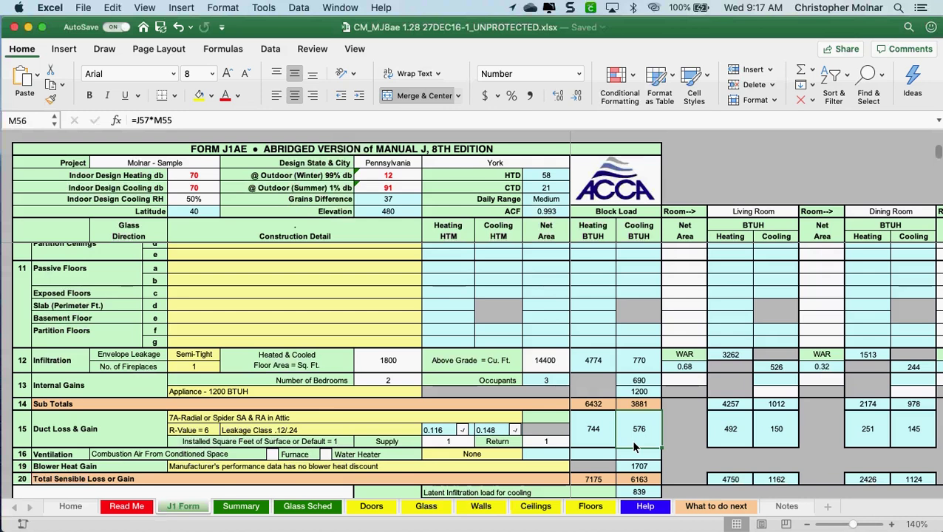
- Look through the available duct system options for Duct Loss & Gain, keeping 7A-Radial or Spider SA & RA in Attic
{"action": "left_click", "coordinate": [316, 418]}
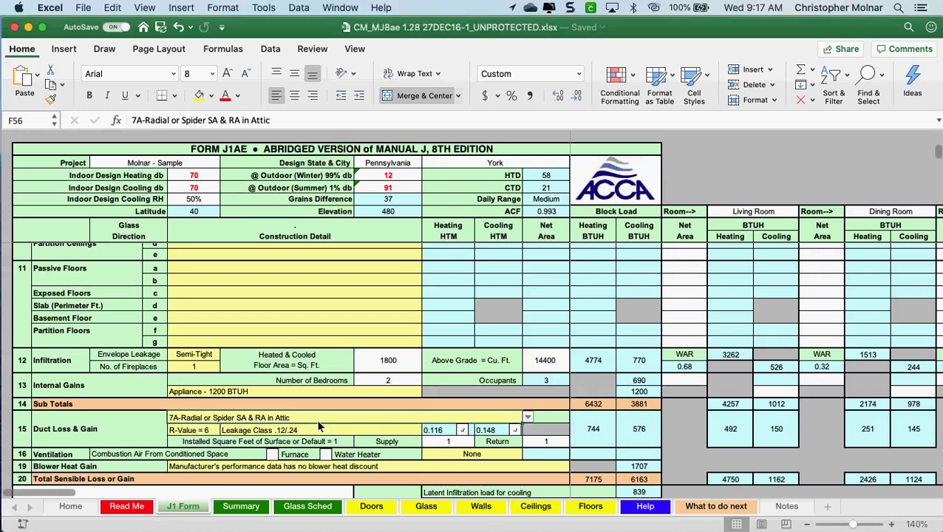
{"action": "left_click", "coordinate": [526, 419]}
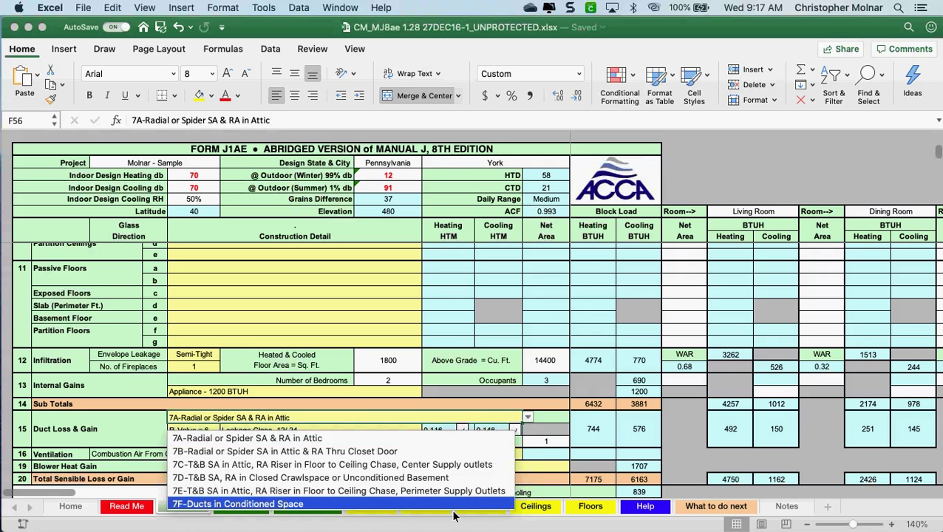
{"action": "key", "text": "Up"}
{"action": "key", "text": "Up"}
{"action": "key", "text": "Up"}
{"action": "key", "text": "Up"}
{"action": "key", "text": "Down"}
{"action": "key", "text": "Down"}
{"action": "key", "text": "Down"}
{"action": "key", "text": "Down"}
{"action": "key", "text": "Down"}
{"action": "key", "text": "Up"}
{"action": "key", "text": "Up"}
{"action": "key", "text": "Up"}
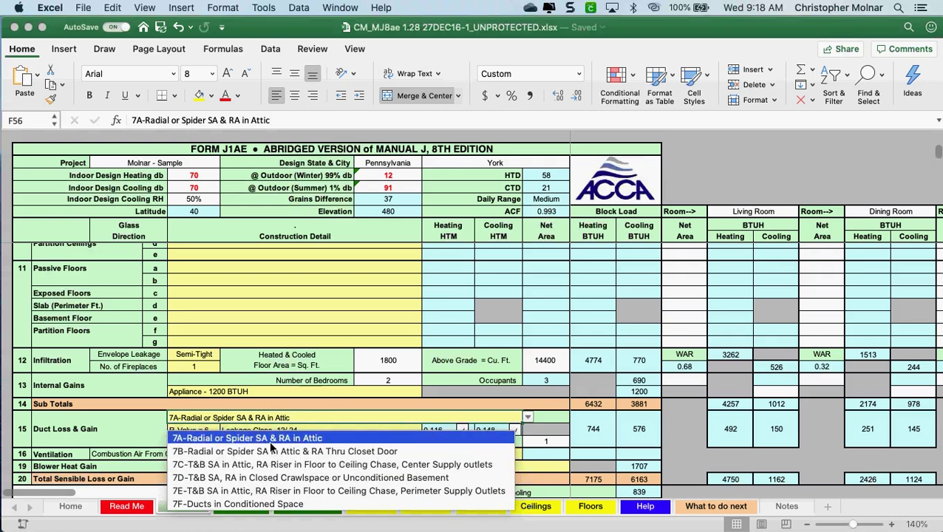
{"action": "left_click", "coordinate": [269, 441]}
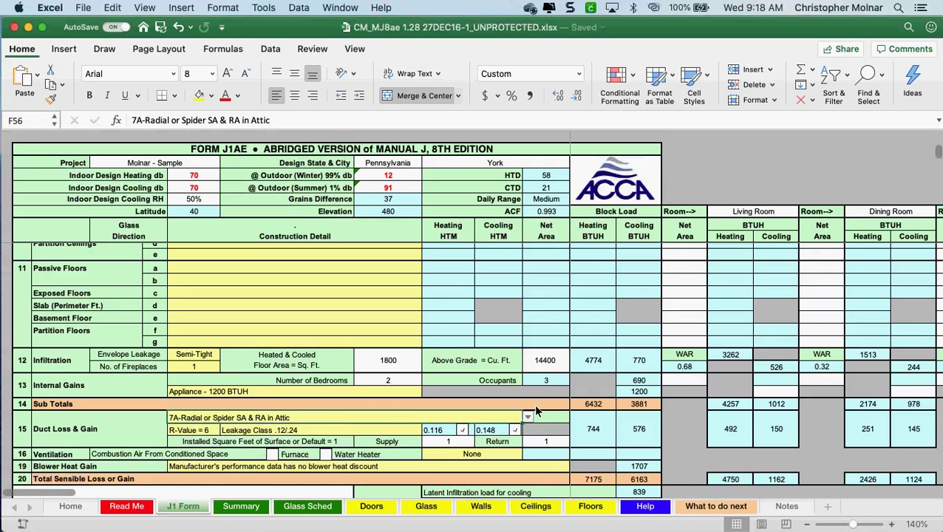
{"action": "left_click", "coordinate": [530, 417]}
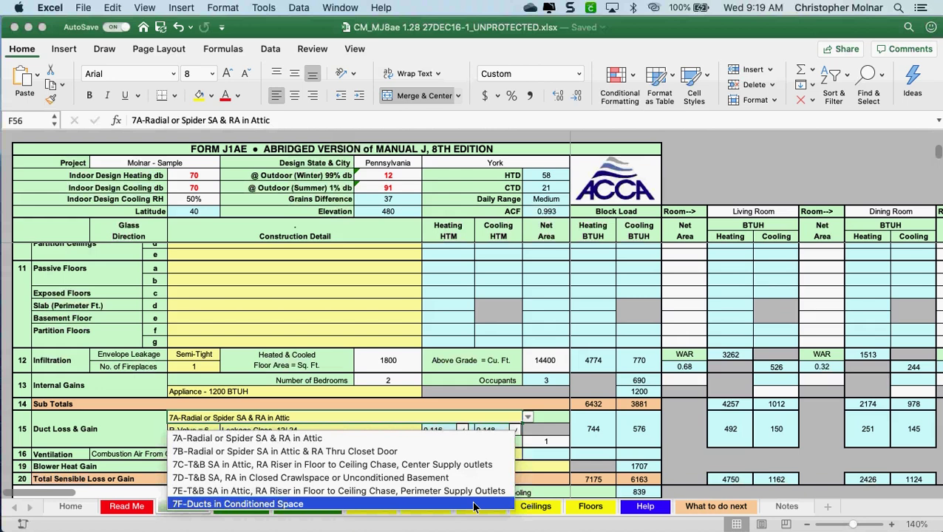
{"action": "left_click", "coordinate": [345, 427]}
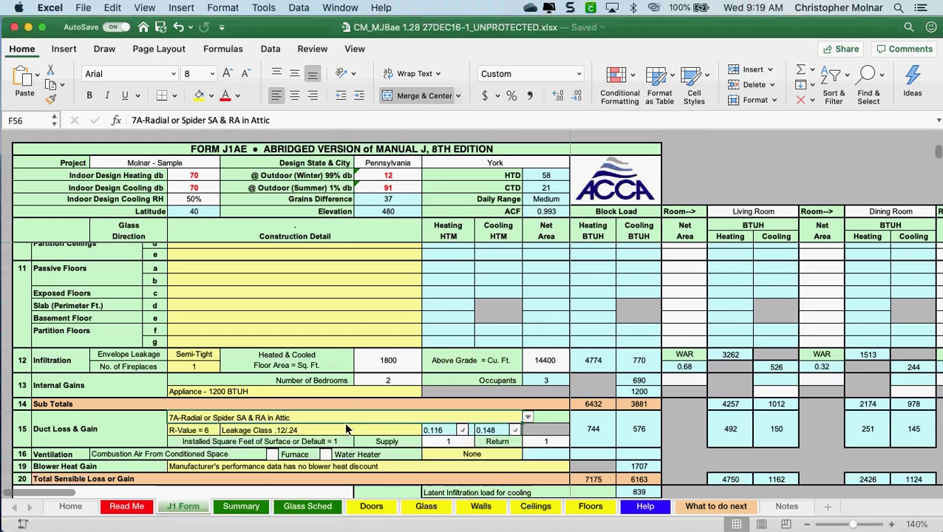
- Inspect the formulas behind the block heating and cooling loads in the Duct Loss & Gain row
{"action": "left_click", "coordinate": [580, 426]}
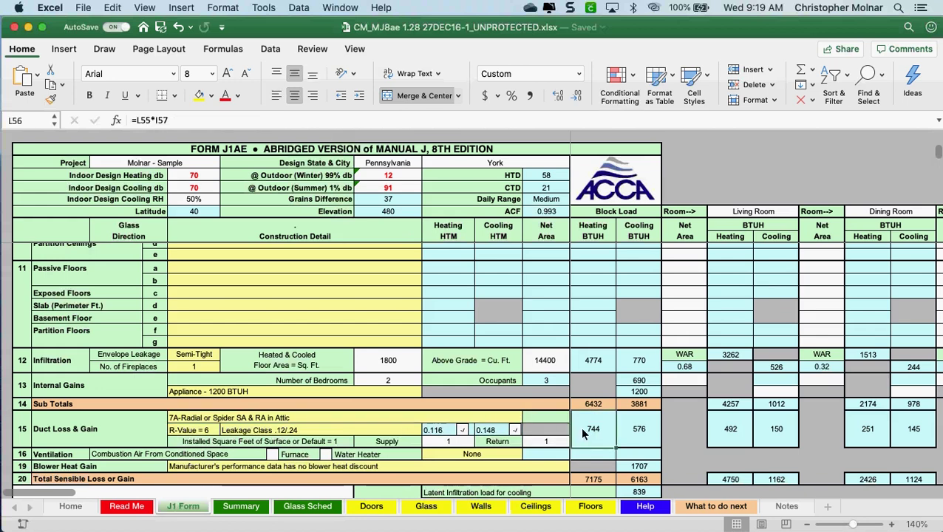
{"action": "left_click", "coordinate": [637, 441]}
{"action": "left_click", "coordinate": [589, 426]}
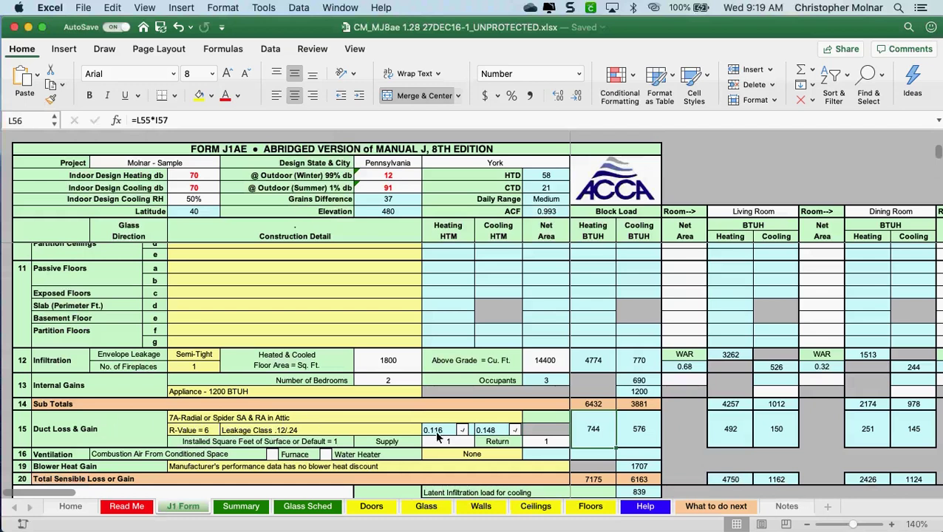
- Examine the installed duct surface entries for supply and return in the Duct Loss & Gain section
{"action": "left_click", "coordinate": [296, 442]}
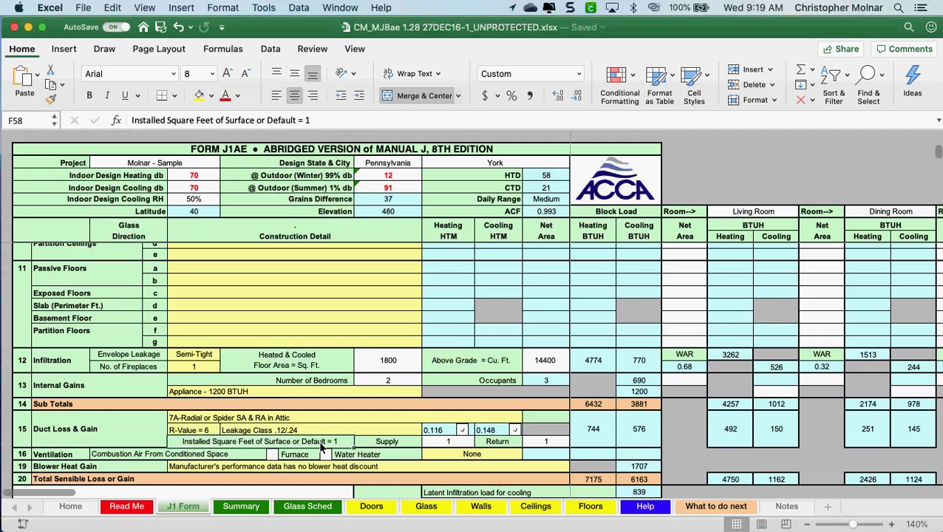
{"action": "key", "text": "Tab"}
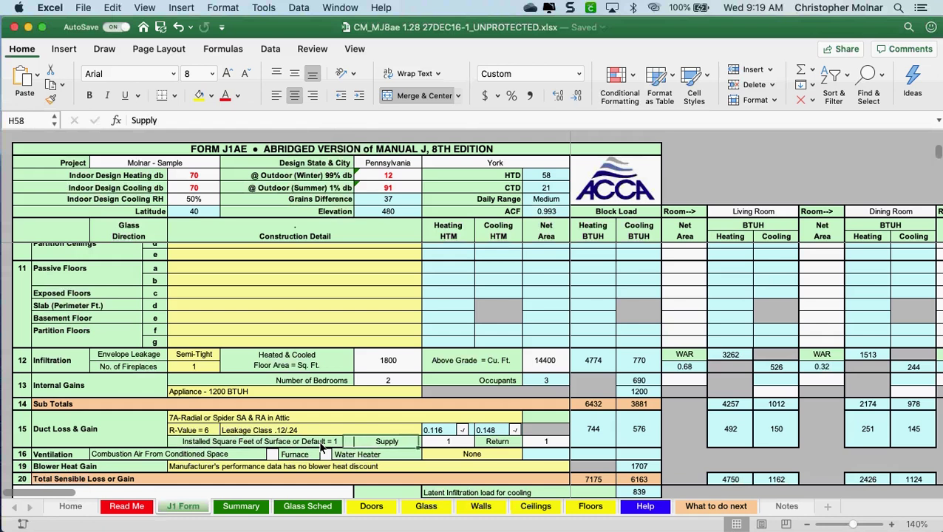
{"action": "key", "text": "Tab"}
{"action": "key", "text": "Tab"}
{"action": "key", "text": "Tab"}
{"action": "key", "text": "Tab"}
{"action": "key", "text": "shift+Tab"}
{"action": "key", "text": "shift+Tab"}
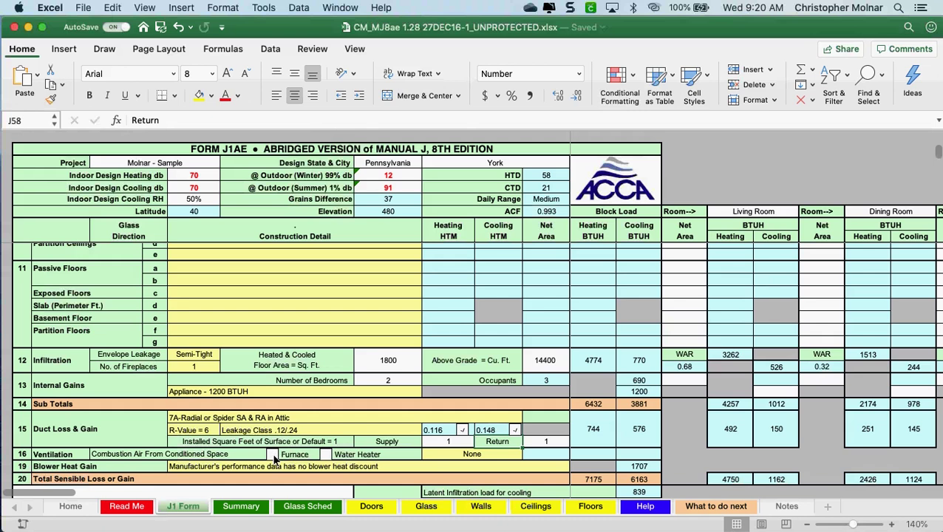
- Mark both the furnace and the water heater as drawing combustion air from conditioned space in the Ventilation row
{"action": "left_click", "coordinate": [272, 456]}
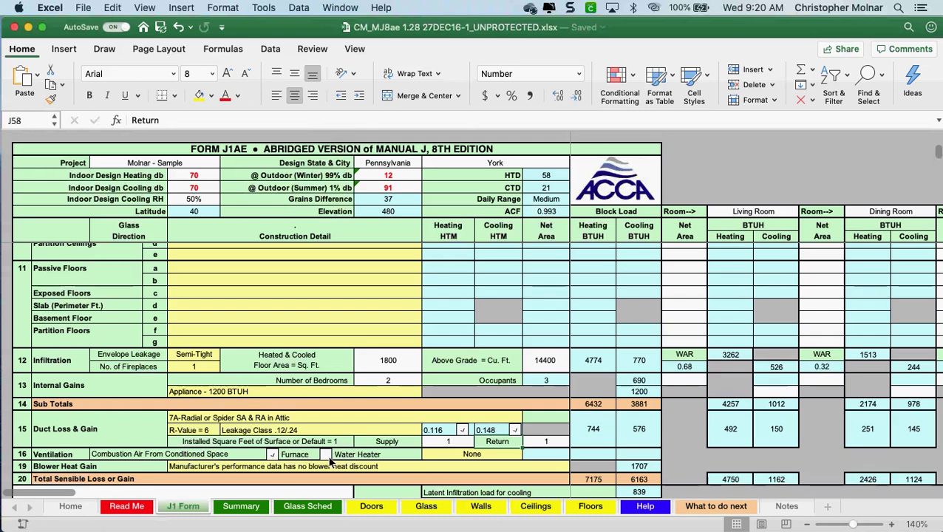
{"action": "left_click", "coordinate": [325, 455]}
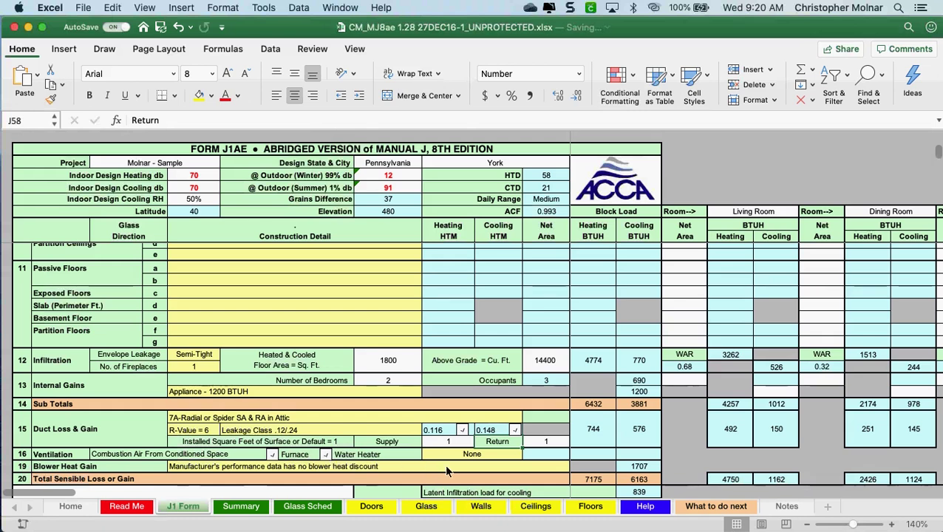
{"action": "scroll", "coordinate": [446, 469], "scroll_direction": "down", "scroll_amount": 1}
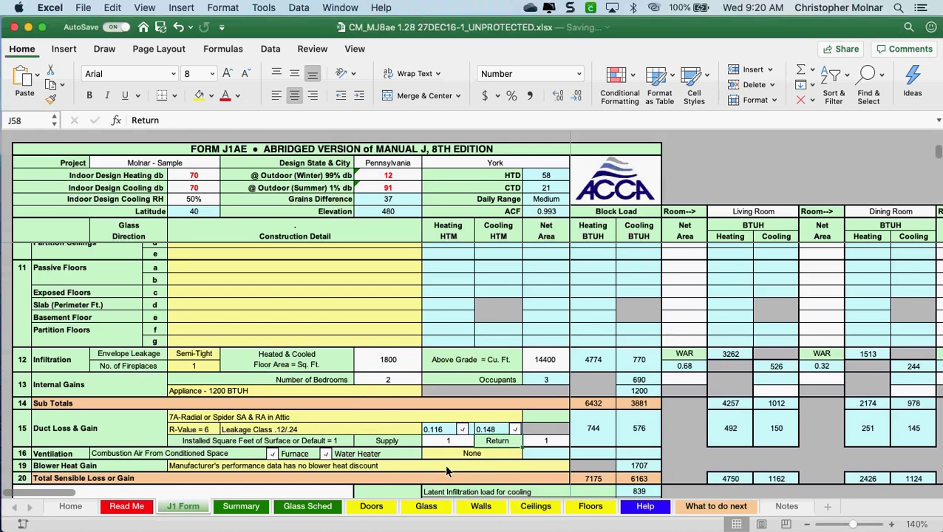
{"action": "scroll", "coordinate": [446, 470], "scroll_direction": "down", "scroll_amount": 2}
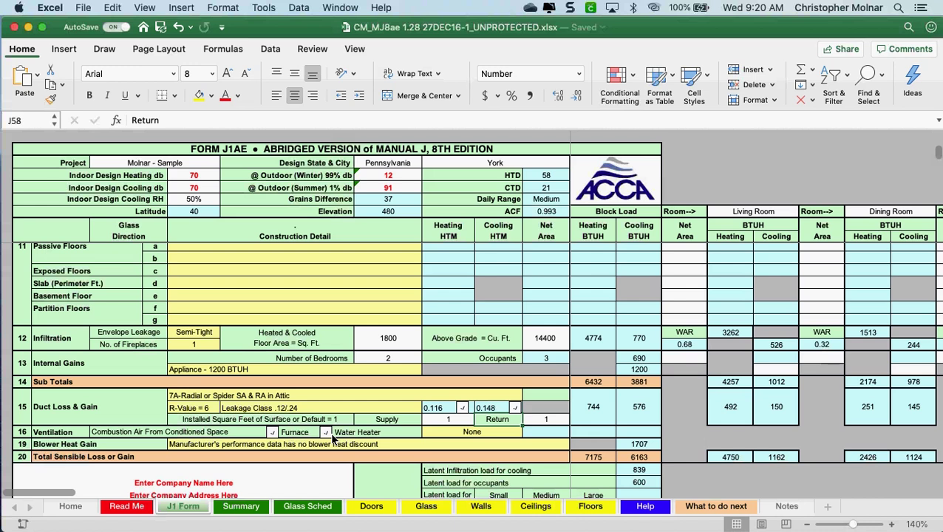
{"action": "left_click", "coordinate": [273, 436]}
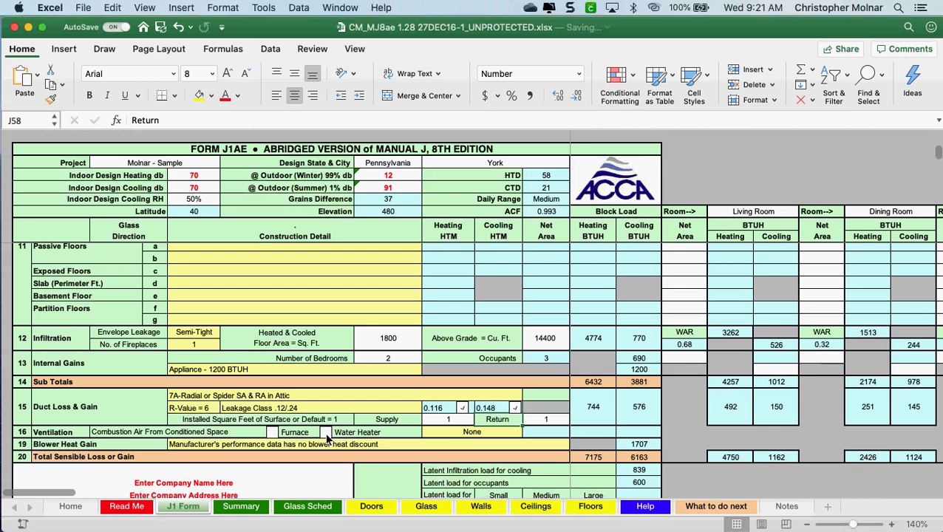
{"action": "left_click", "coordinate": [326, 434]}
{"action": "left_click", "coordinate": [274, 434]}
- Set the ventilation rate in row 16 to 25 CFM
{"action": "key", "text": "Down"}
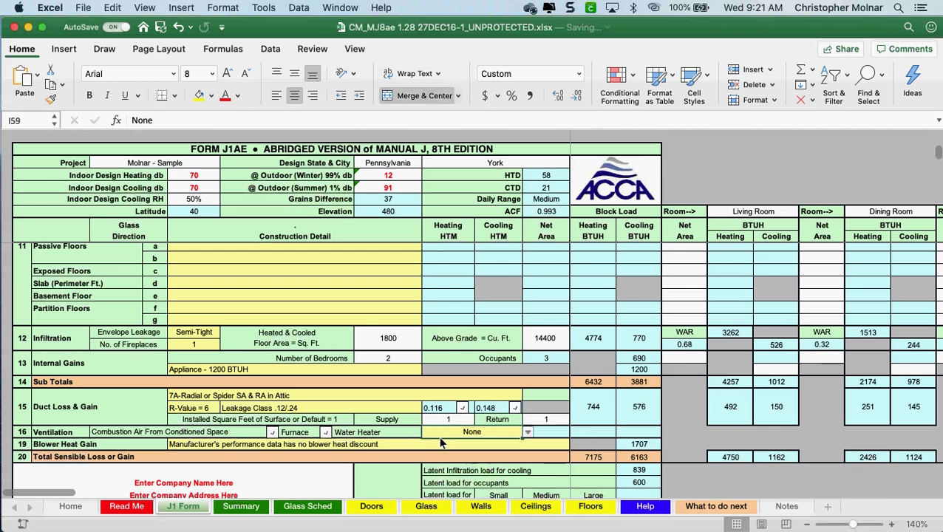
{"action": "left_click", "coordinate": [527, 431]}
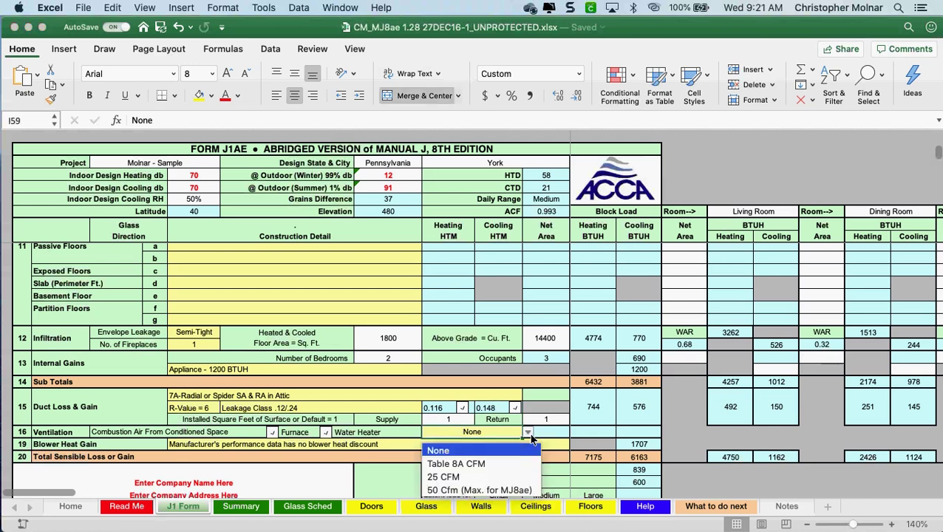
{"action": "left_click", "coordinate": [470, 477]}
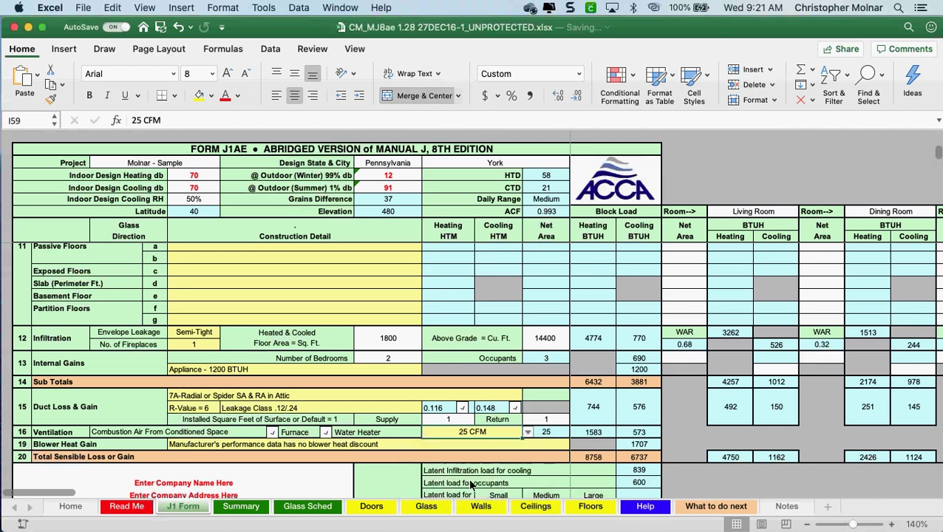
- Set Blower Heat Gain to "Manufacturer's performance data has no blower heat discount" and inspect the formula behind its block cooling load
{"action": "left_click", "coordinate": [459, 446]}
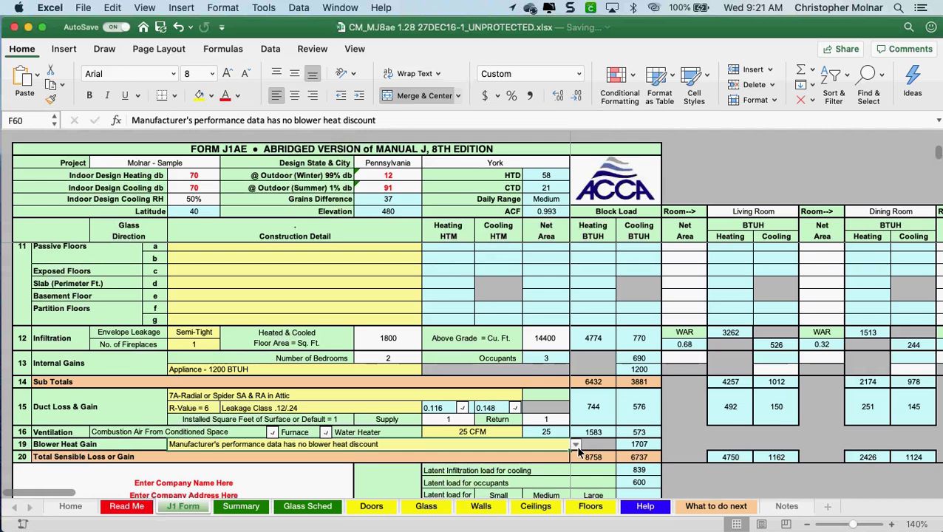
{"action": "left_click", "coordinate": [576, 445]}
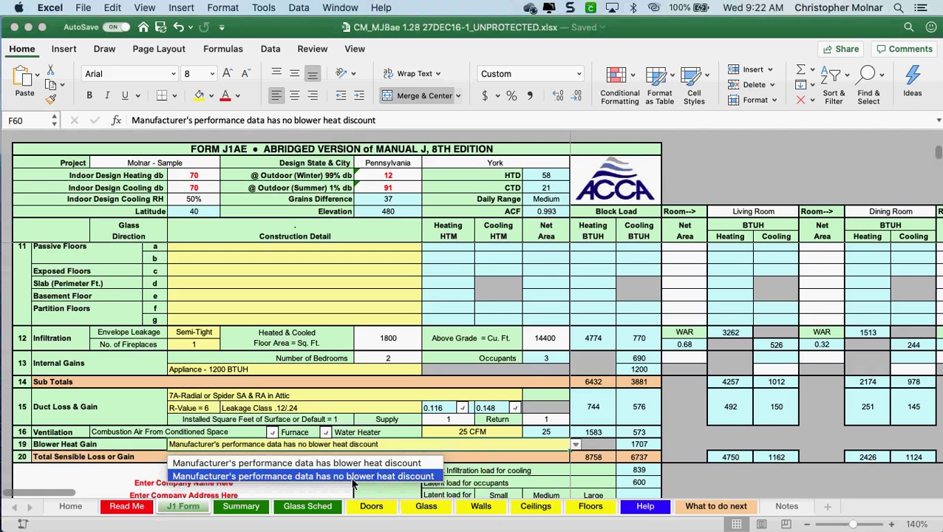
{"action": "left_click", "coordinate": [353, 480]}
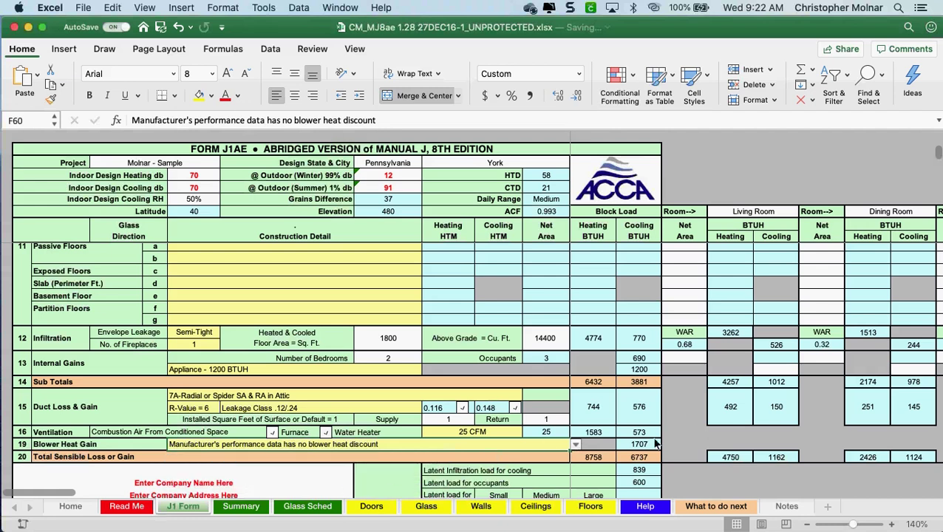
{"action": "left_click", "coordinate": [634, 448]}
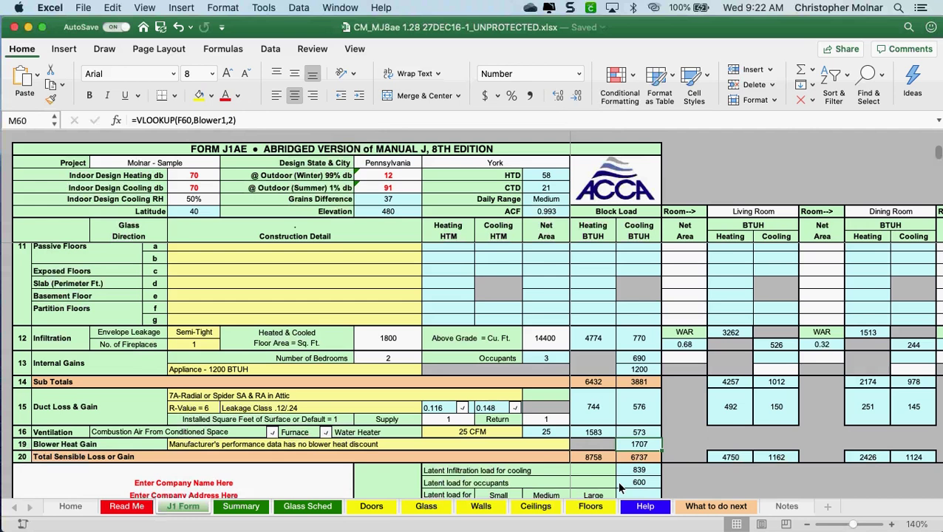
{"action": "left_click", "coordinate": [195, 445]}
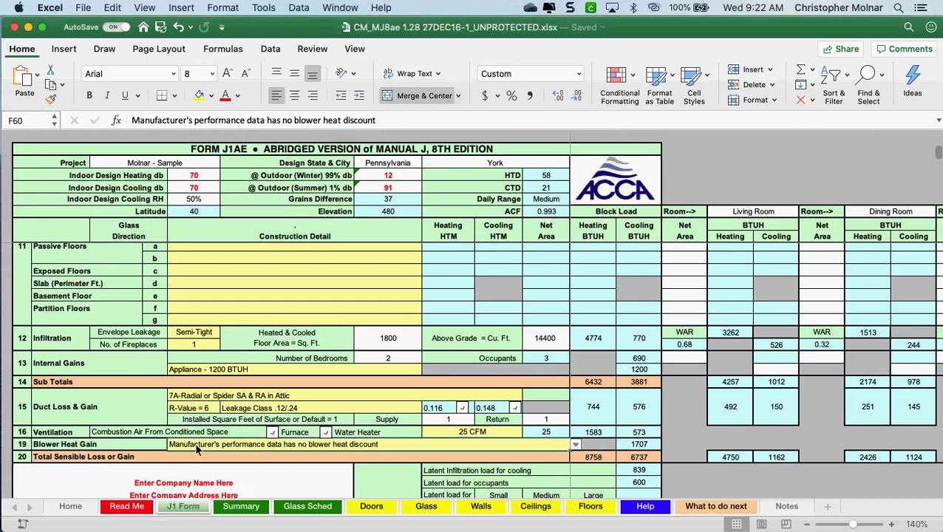
{"action": "left_click", "coordinate": [576, 444]}
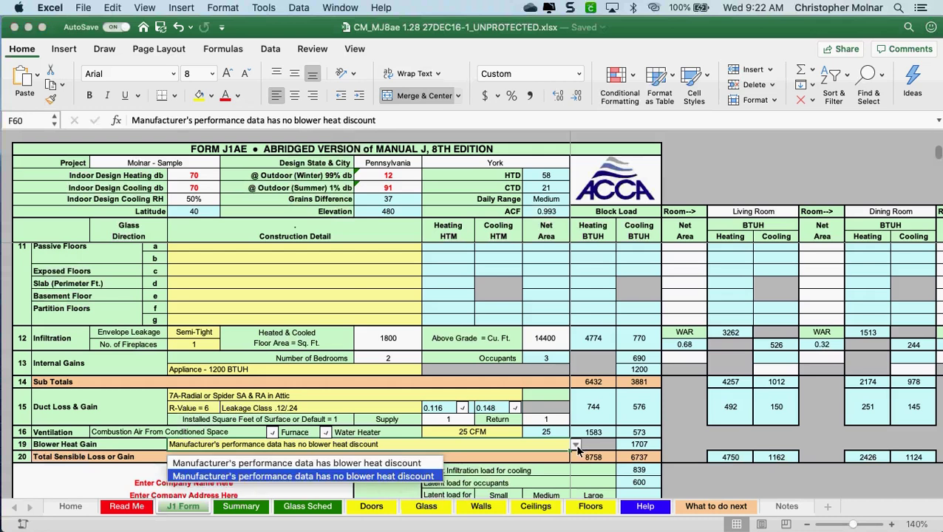
{"action": "left_click", "coordinate": [434, 477]}
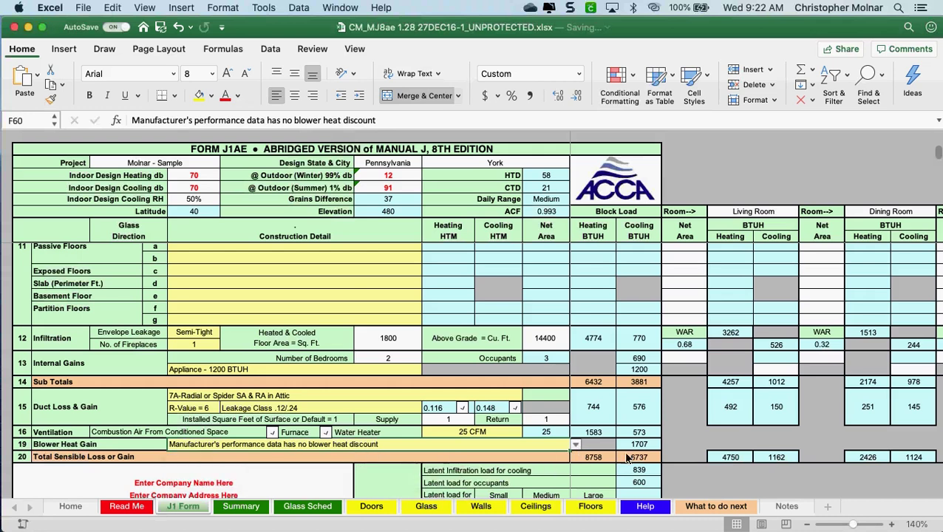
{"action": "left_click", "coordinate": [639, 445]}
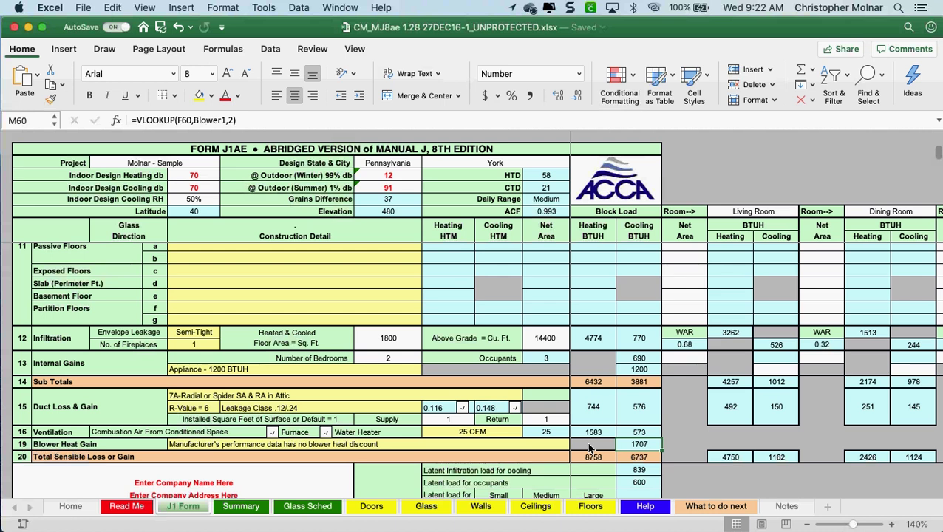
{"action": "left_click", "coordinate": [492, 448]}
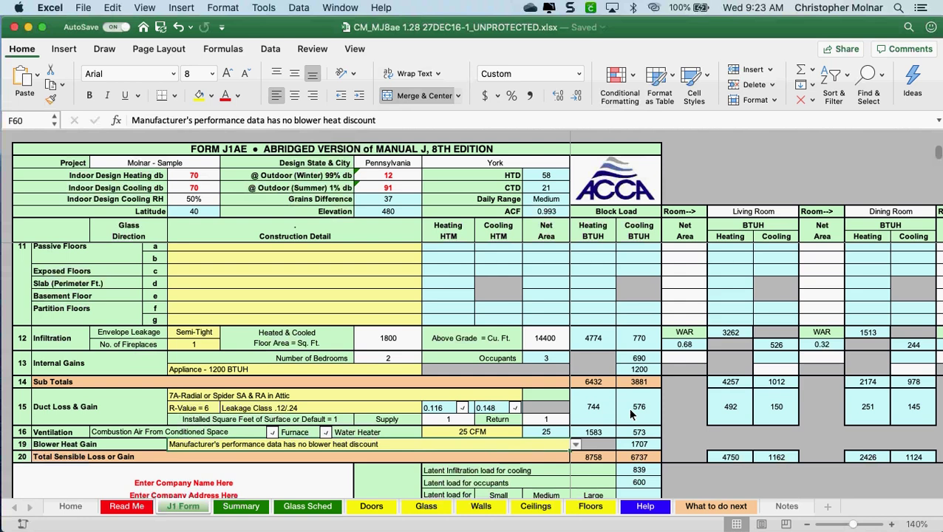
- Review the form from the below grade walls down to the Total Sensible Loss or Gain row and the latent infiltration load formula
{"action": "scroll", "coordinate": [631, 414], "scroll_direction": "up", "scroll_amount": 1}
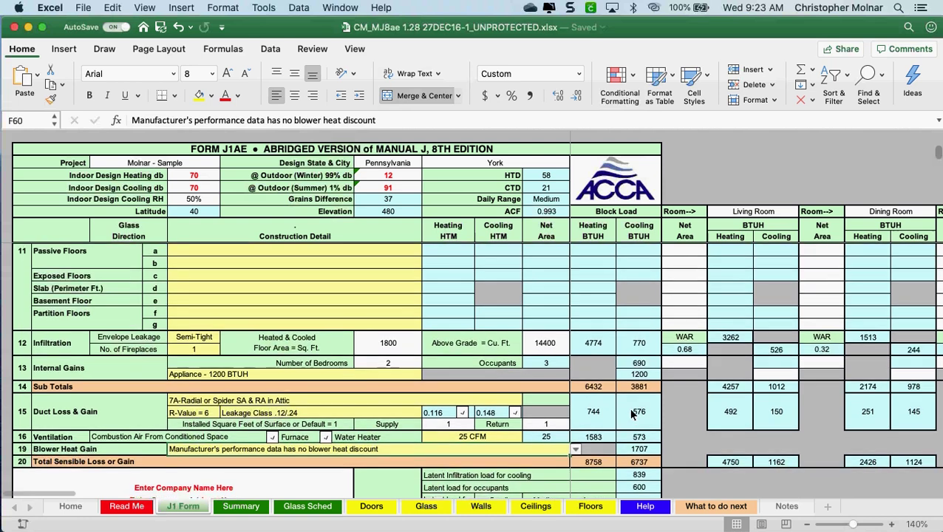
{"action": "scroll", "coordinate": [632, 416], "scroll_direction": "up", "scroll_amount": 1}
{"action": "scroll", "coordinate": [634, 418], "scroll_direction": "up", "scroll_amount": 2}
{"action": "scroll", "coordinate": [634, 418], "scroll_direction": "up", "scroll_amount": 5}
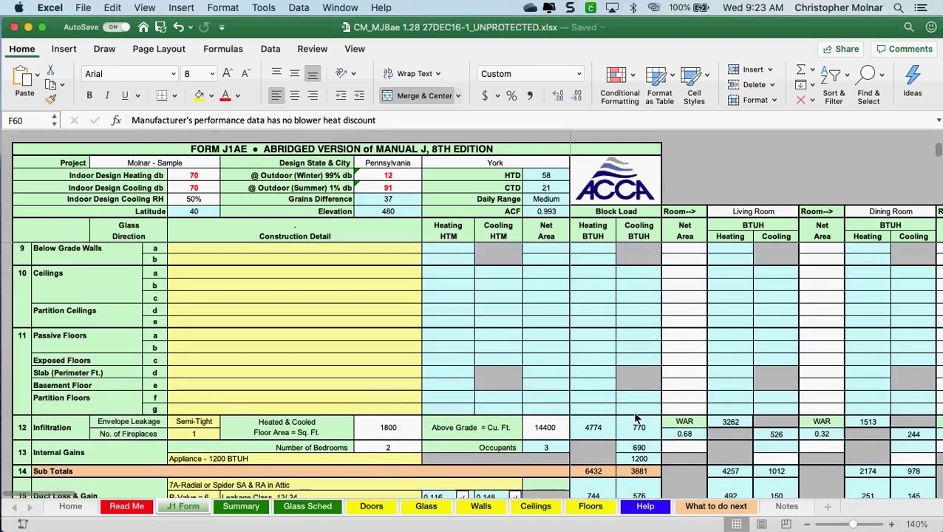
{"action": "scroll", "coordinate": [633, 413], "scroll_direction": "up", "scroll_amount": 2}
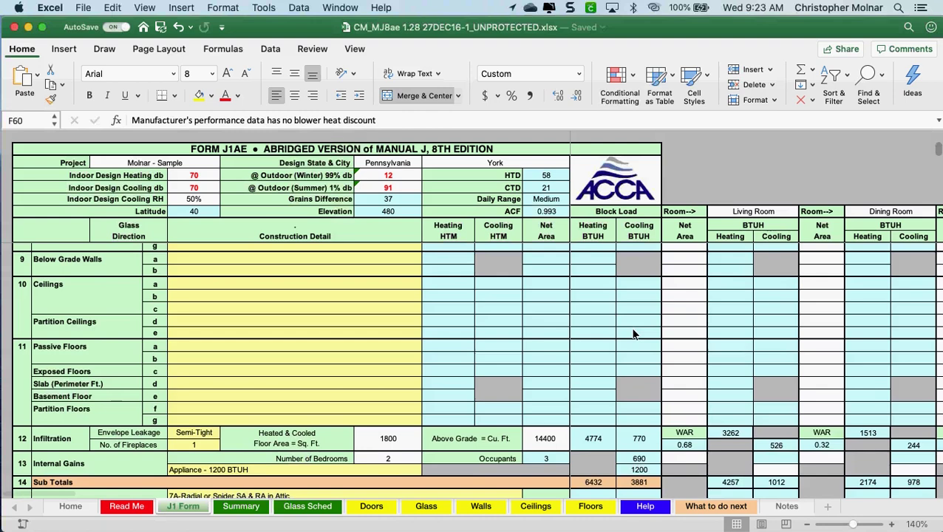
{"action": "scroll", "coordinate": [632, 334], "scroll_direction": "down", "scroll_amount": 3}
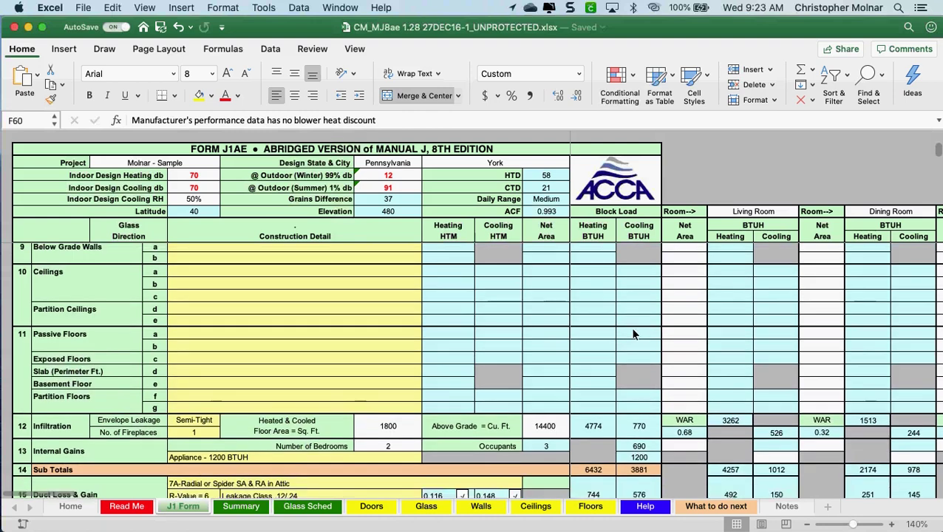
{"action": "scroll", "coordinate": [633, 334], "scroll_direction": "down", "scroll_amount": 6}
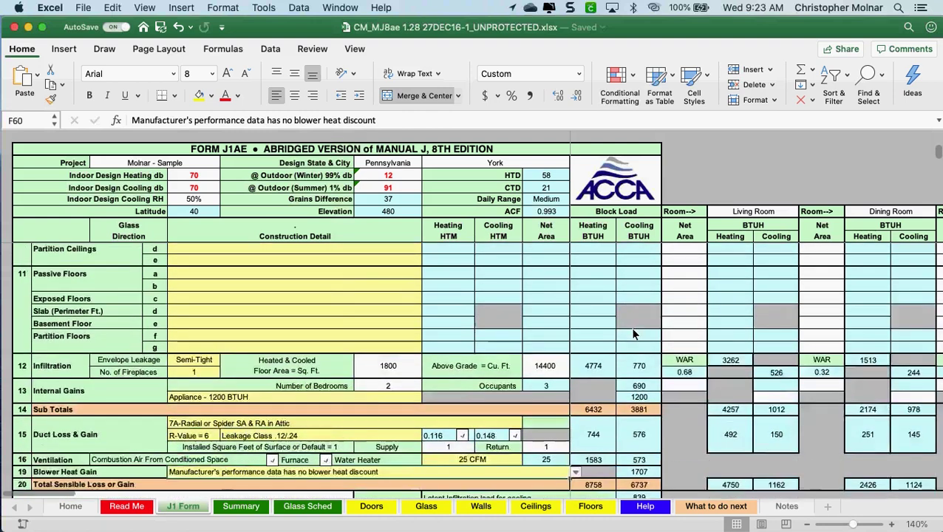
{"action": "scroll", "coordinate": [634, 334], "scroll_direction": "down", "scroll_amount": 3}
{"action": "left_click", "coordinate": [386, 395]}
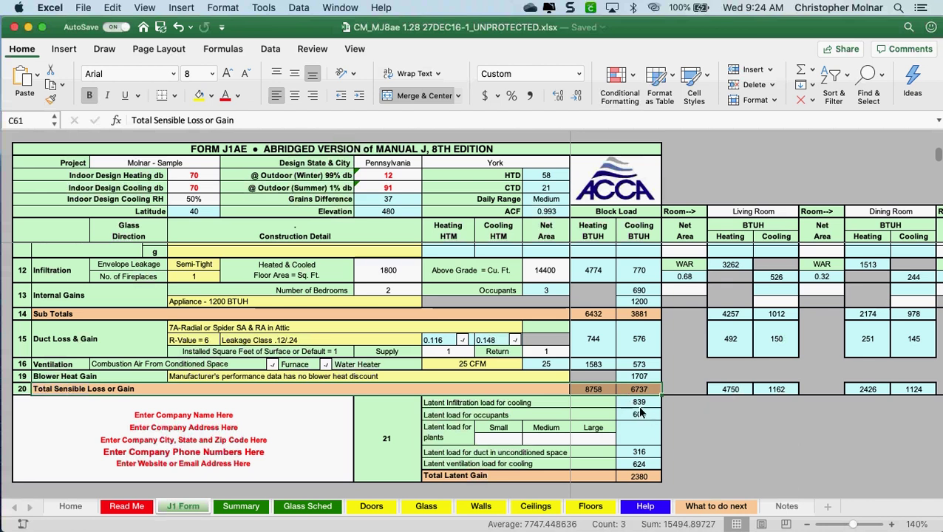
{"action": "left_click", "coordinate": [638, 404]}
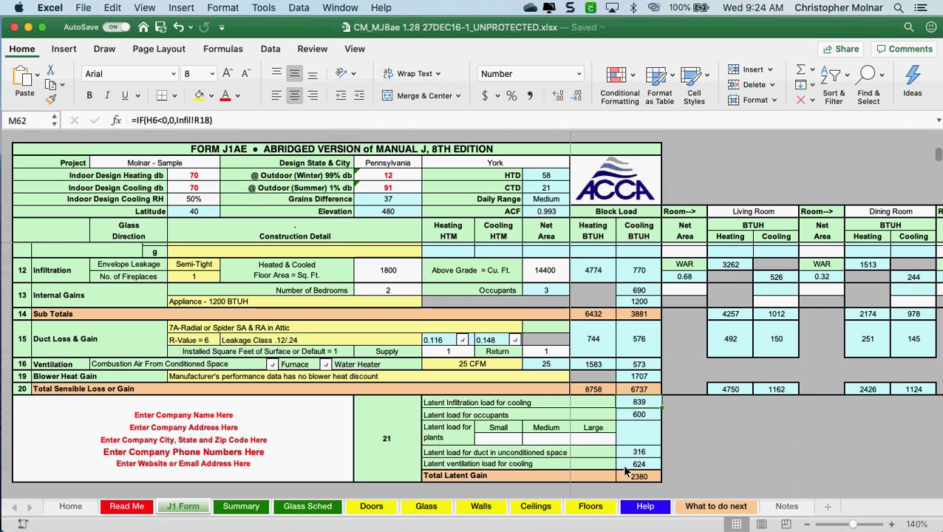
- Enter 2 small, 8 medium and 9 large plants in the latent load for plants in section 21
{"action": "left_click", "coordinate": [492, 439]}
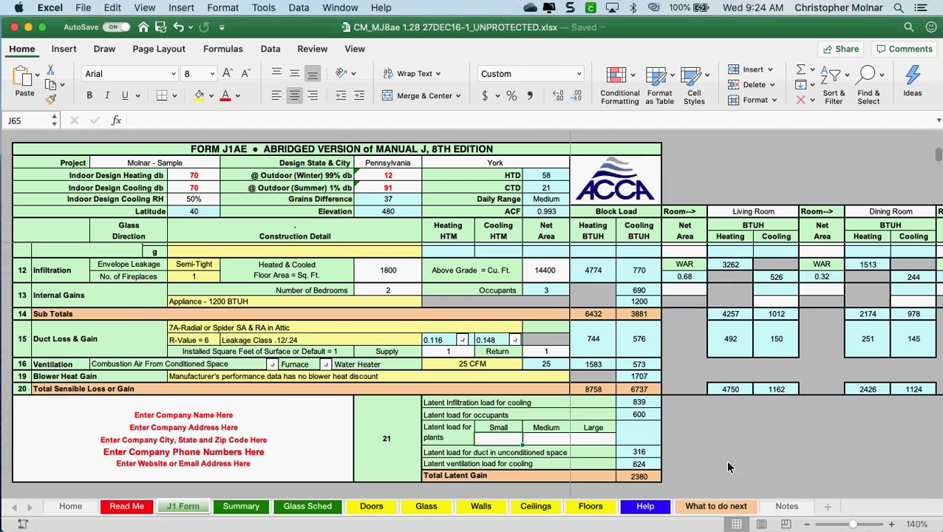
{"action": "type", "text": "2"}
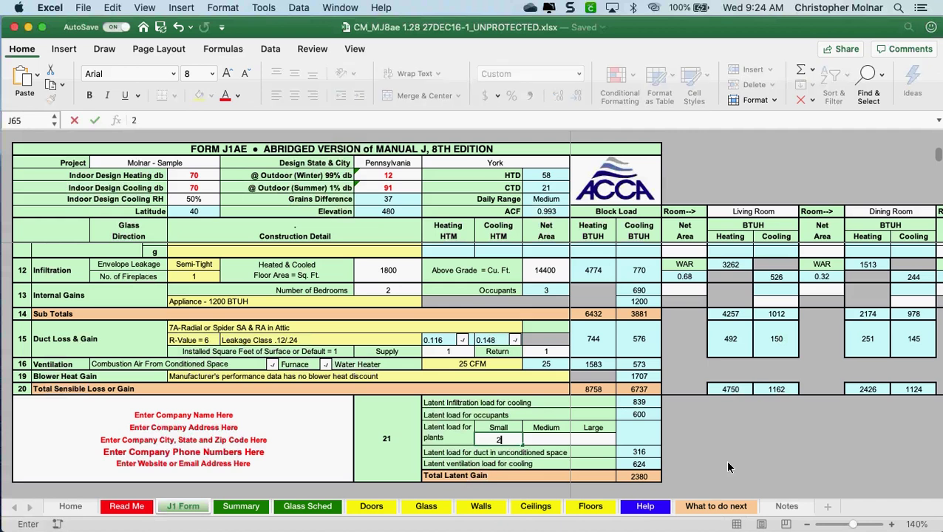
{"action": "key", "text": "Tab"}
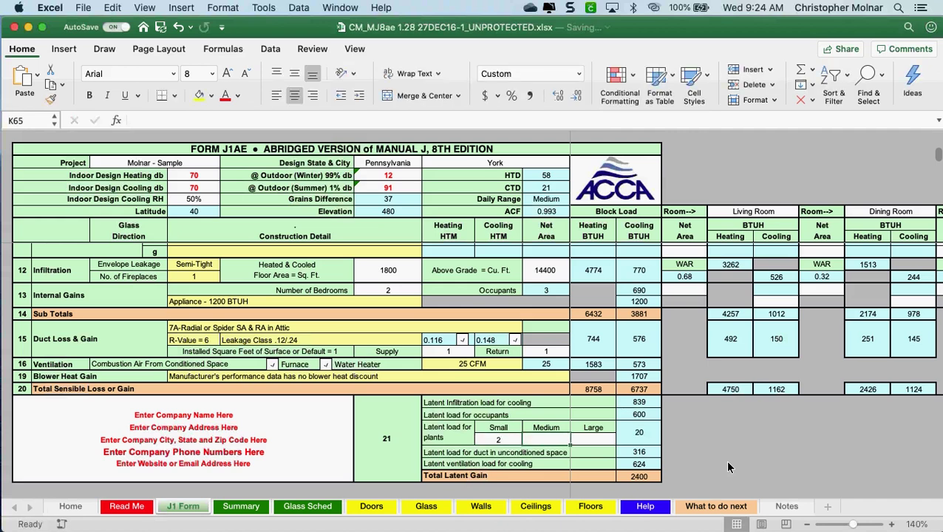
{"action": "type", "text": "8"}
{"action": "key", "text": "Tab"}
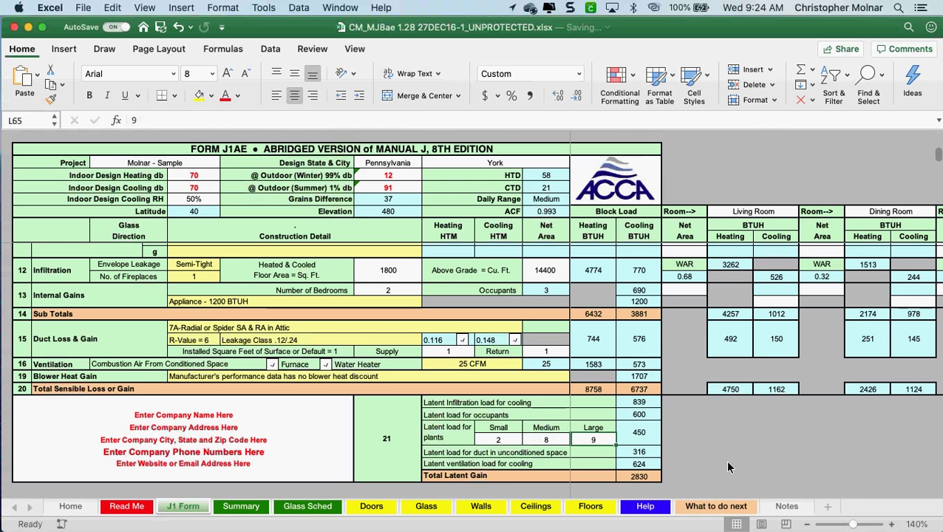
- Clear the large, medium and small plant counts from the latent load section
{"action": "key", "text": "Delete"}
{"action": "key", "text": "Left"}
{"action": "key", "text": "Delete"}
{"action": "key", "text": "Left"}
{"action": "key", "text": "Delete"}
- Set the number of large plants to 25 in the latent load for plants
{"action": "key", "text": "Right"}
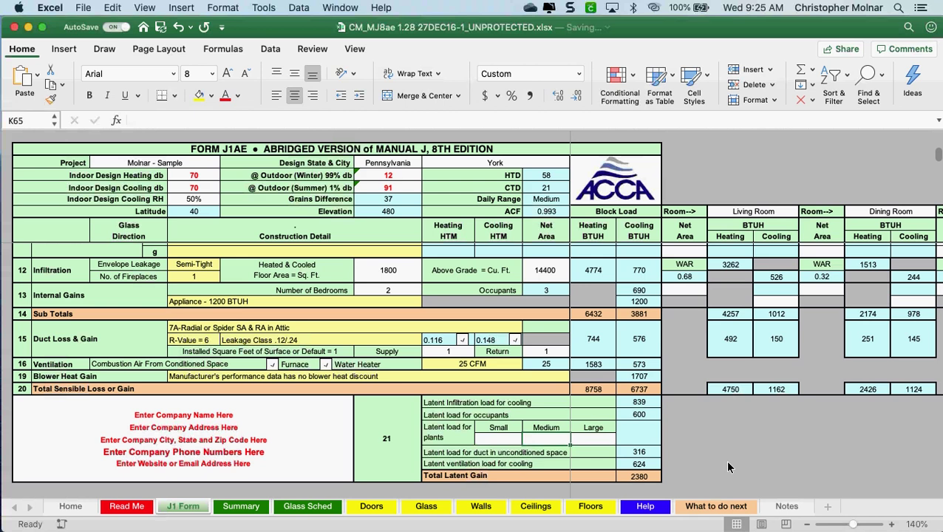
{"action": "key", "text": "Tab"}
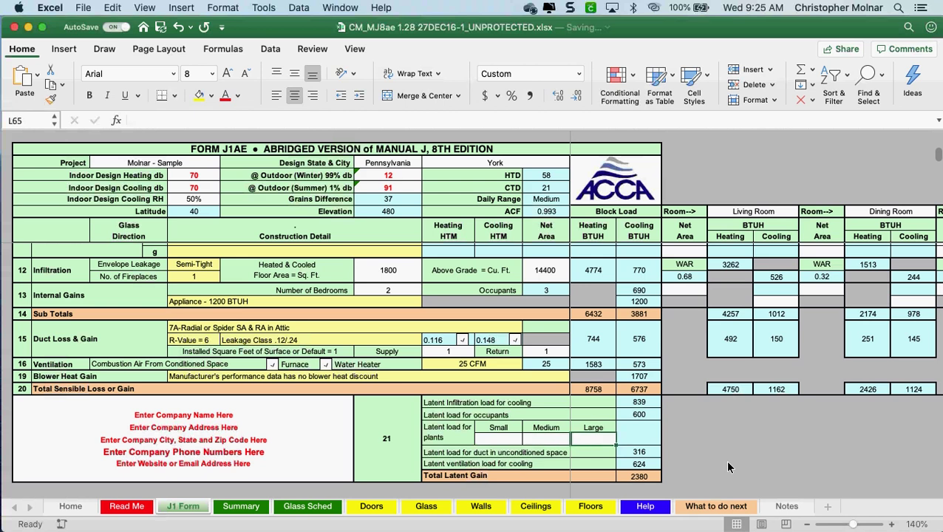
{"action": "type", "text": "25"}
{"action": "key", "text": "Return"}
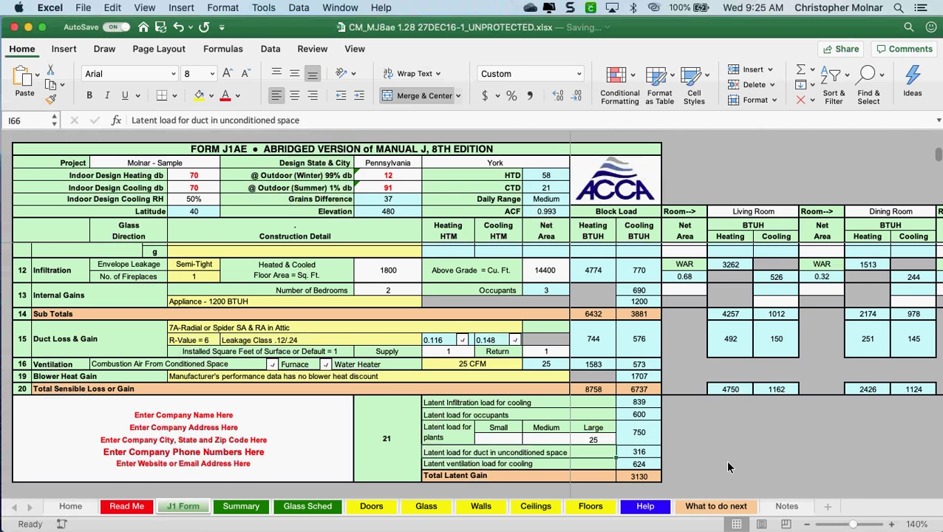
{"action": "key", "text": "Up"}
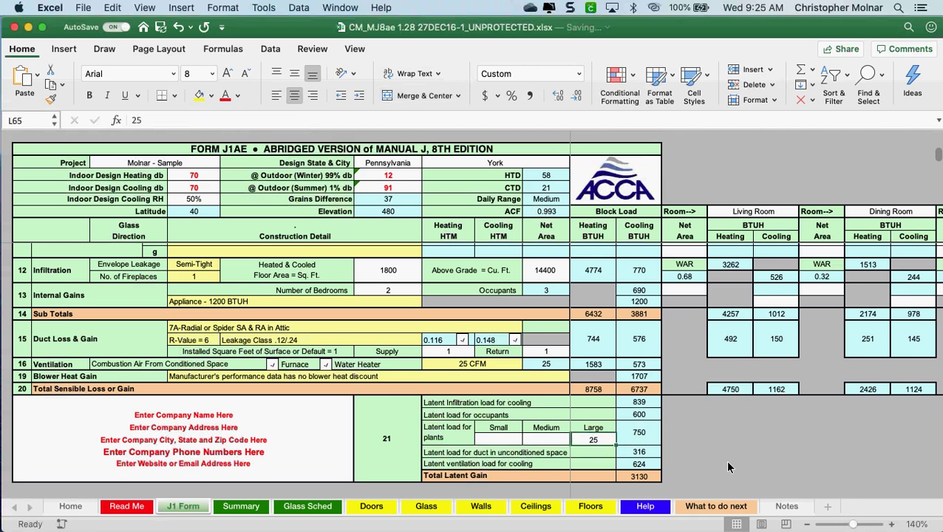
{"action": "key", "text": "Down"}
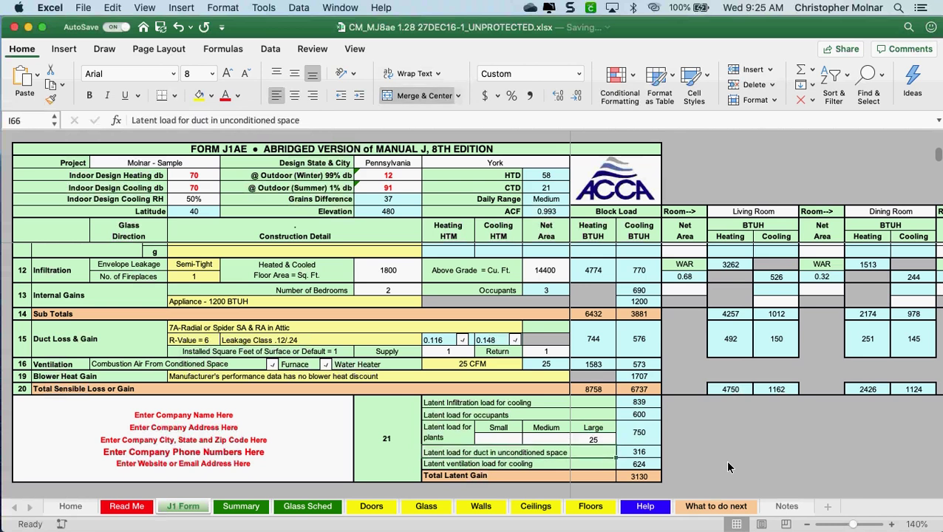
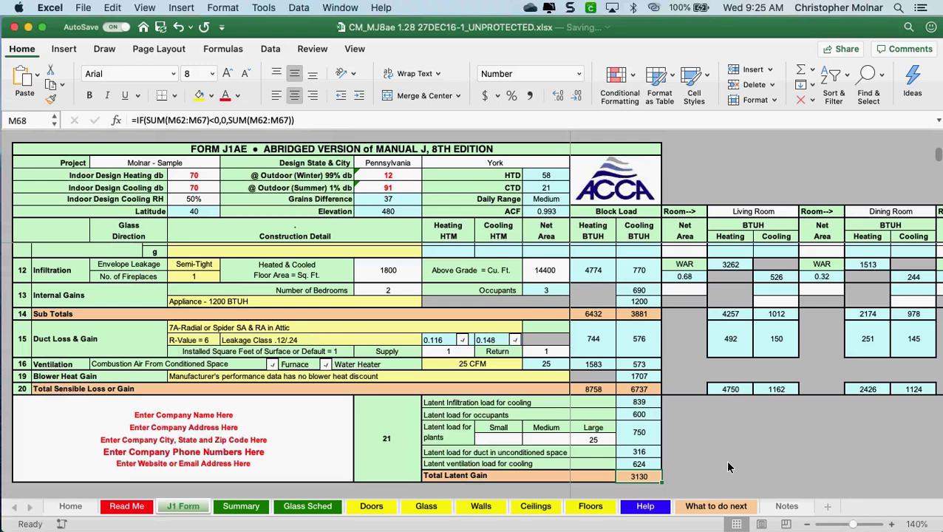
- Examine the Total Latent Gain formula and the individual latent cooling loads it sums in section 21
{"action": "key", "text": "Up"}
{"action": "key", "text": "Down"}
{"action": "key", "text": "Up"}
{"action": "key", "text": "Down"}
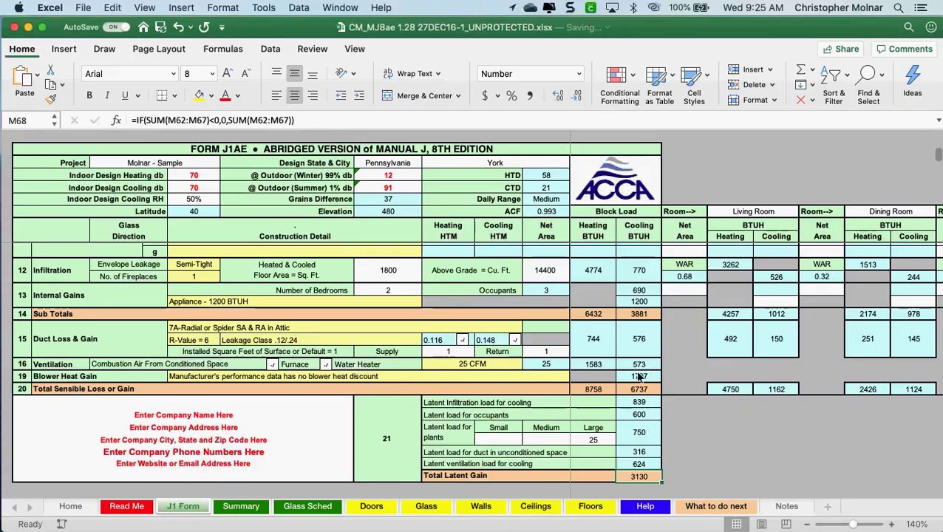
{"action": "key", "text": "Up"}
{"action": "key", "text": "Down"}
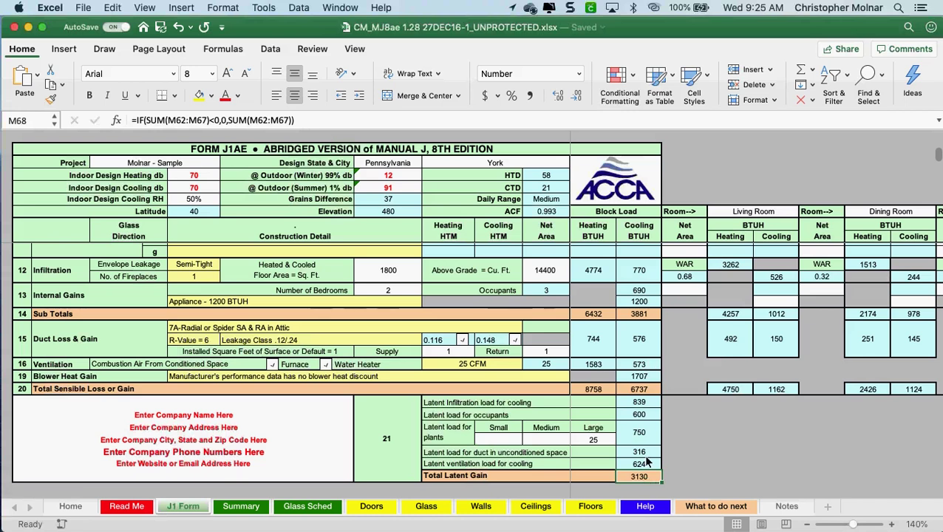
{"action": "scroll", "coordinate": [647, 462], "scroll_direction": "down", "scroll_amount": 2}
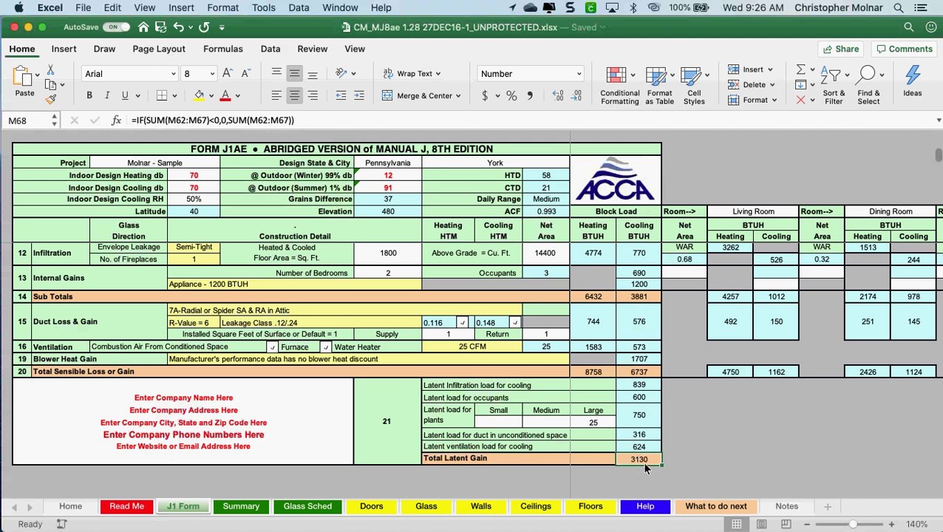
{"action": "scroll", "coordinate": [641, 447], "scroll_direction": "up", "scroll_amount": 1}
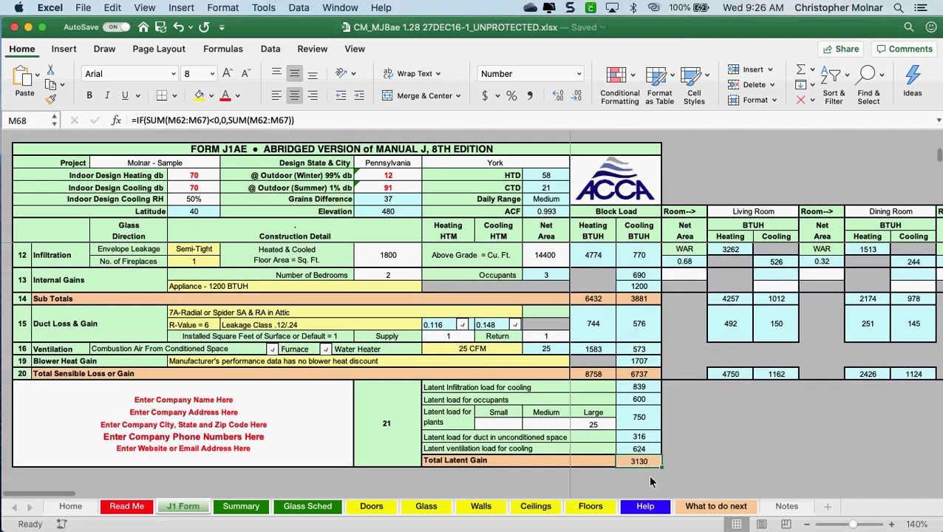
- Review the Summary report's room and construction component loads, and inspect the formula behind the Total Latent heat gain
{"action": "left_click", "coordinate": [244, 508]}
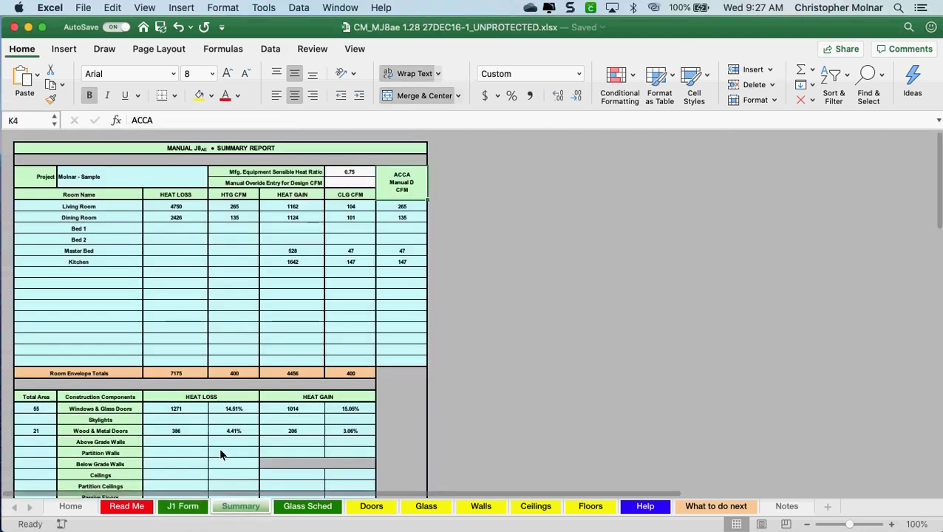
{"action": "scroll", "coordinate": [186, 291], "scroll_direction": "down", "scroll_amount": 1}
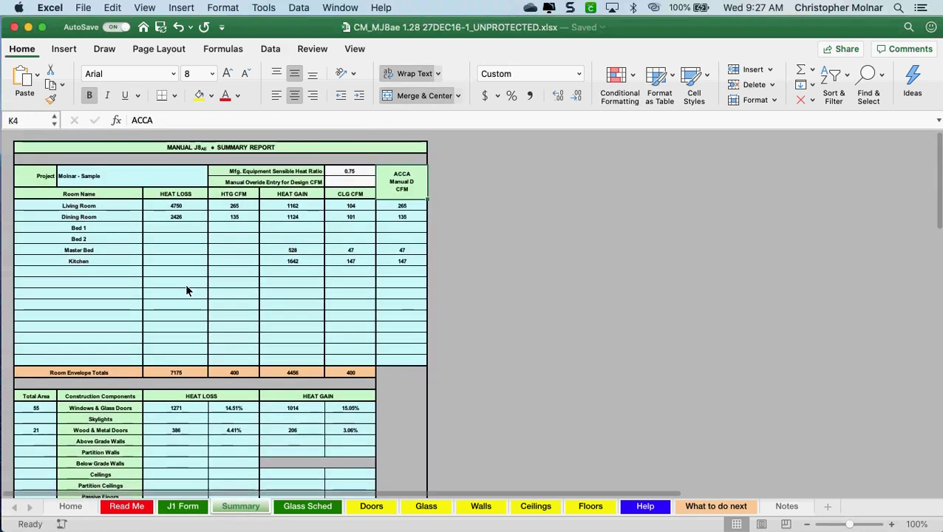
{"action": "scroll", "coordinate": [222, 419], "scroll_direction": "down", "scroll_amount": 1}
{"action": "scroll", "coordinate": [222, 420], "scroll_direction": "down", "scroll_amount": 1}
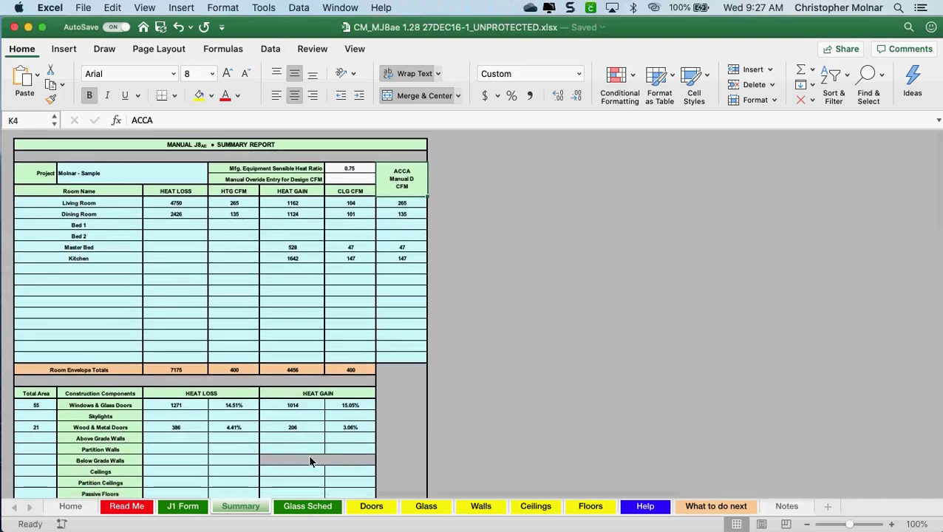
{"action": "scroll", "coordinate": [310, 460], "scroll_direction": "down", "scroll_amount": 3}
{"action": "scroll", "coordinate": [310, 460], "scroll_direction": "down", "scroll_amount": 5}
{"action": "scroll", "coordinate": [309, 459], "scroll_direction": "down", "scroll_amount": 8}
{"action": "scroll", "coordinate": [309, 460], "scroll_direction": "down", "scroll_amount": 3}
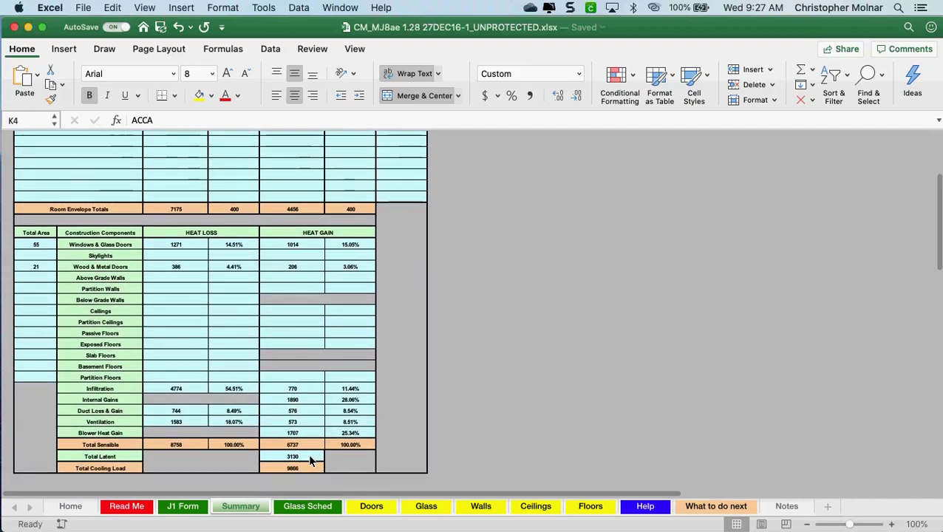
{"action": "left_click", "coordinate": [309, 459]}
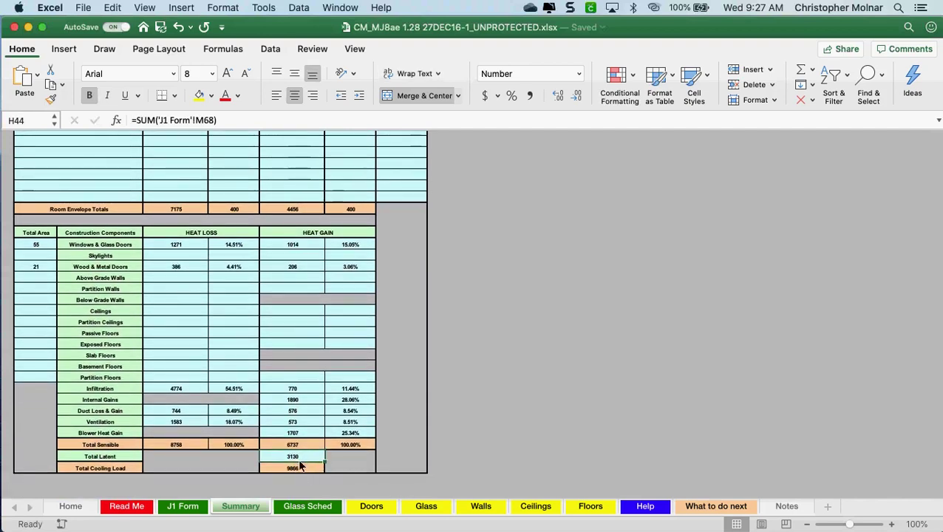
- Inspect the formulas behind the Total Cooling Load and the Total Sensible heat loss in the Summary's construction components table
{"action": "left_click", "coordinate": [296, 471]}
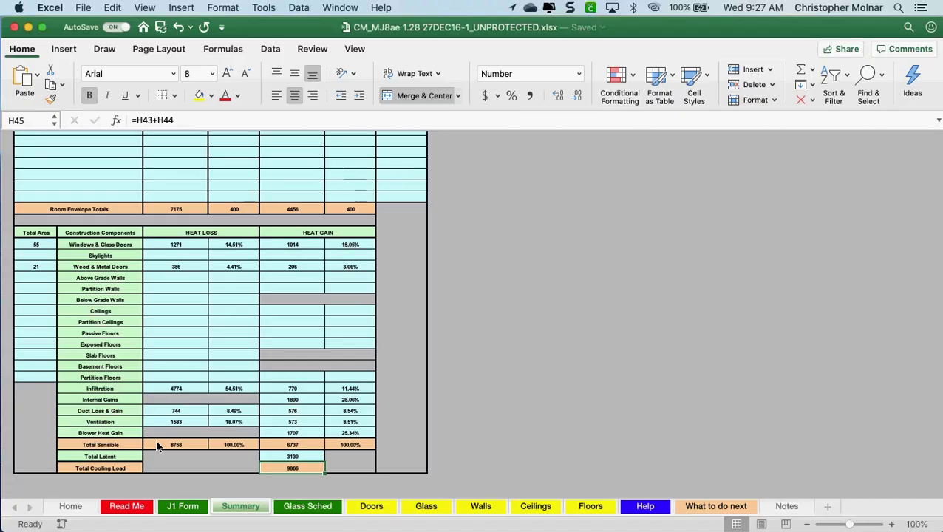
{"action": "left_click", "coordinate": [157, 445]}
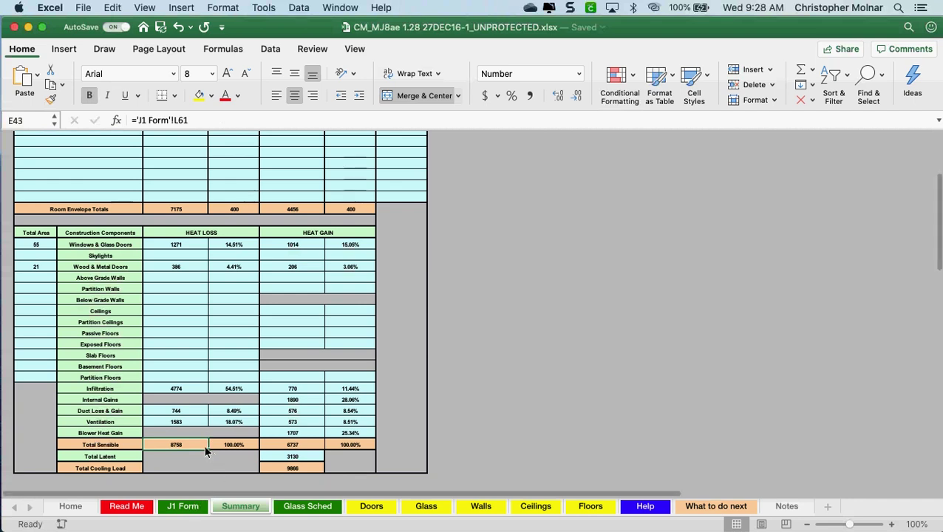
{"action": "left_click_drag", "start_coordinate": [303, 467], "coordinate": [178, 238]}
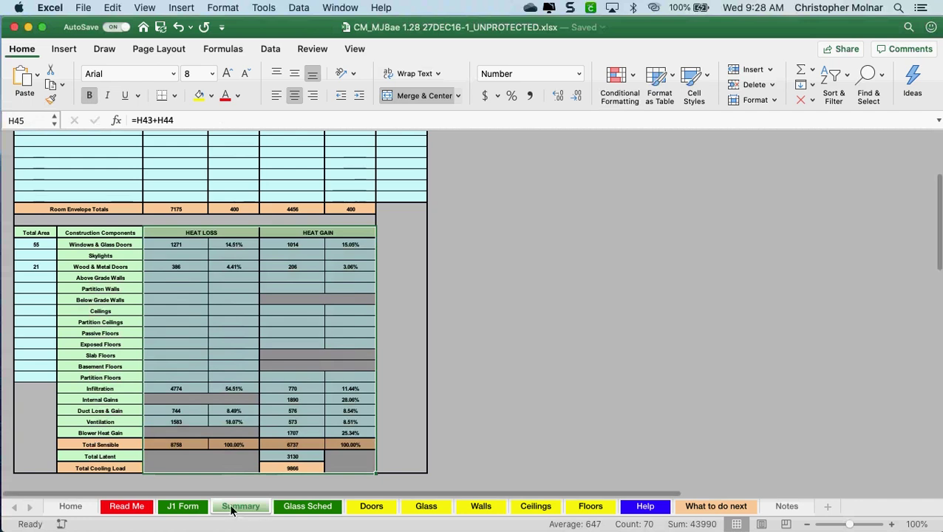
{"action": "left_click", "coordinate": [229, 445]}
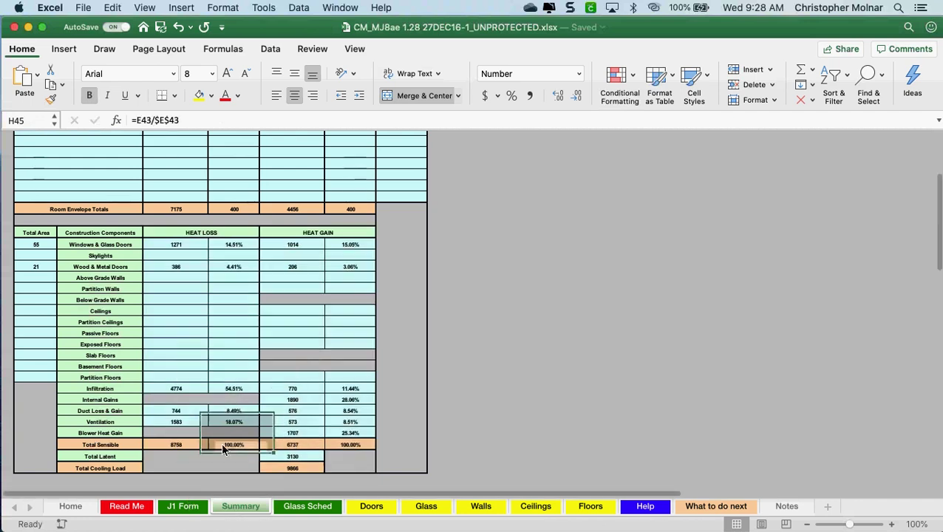
- Compare the J1 Form's block load totals with the Total Sensible heat loss on the Summary sheet
{"action": "left_click", "coordinate": [184, 507]}
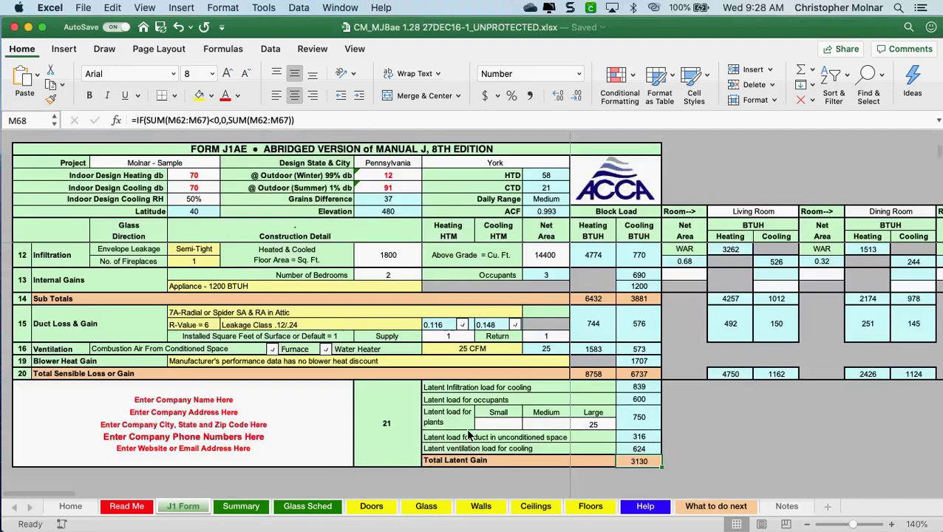
{"action": "left_click", "coordinate": [241, 507]}
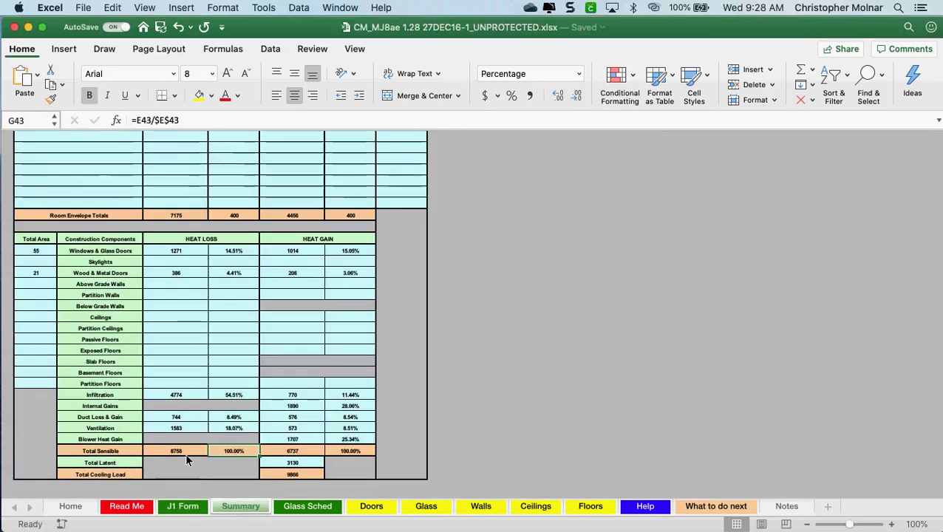
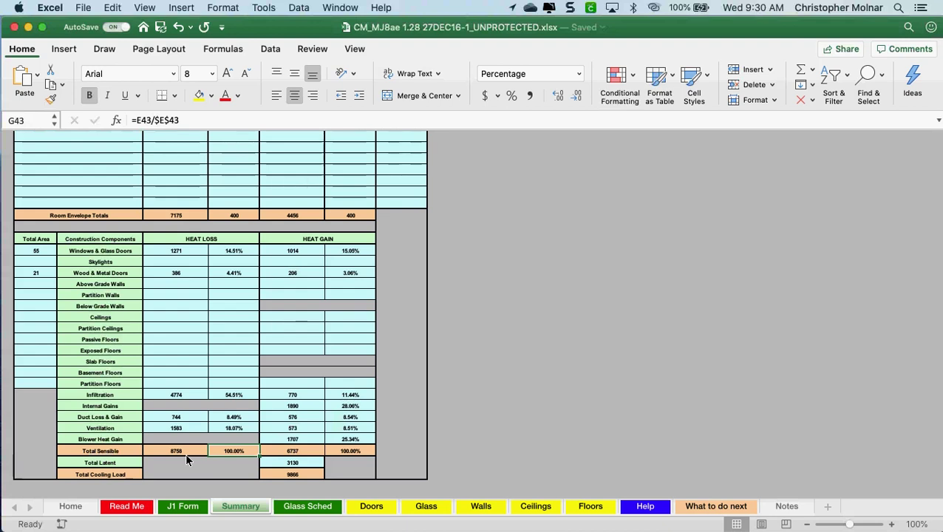
{"action": "key", "text": "Left"}
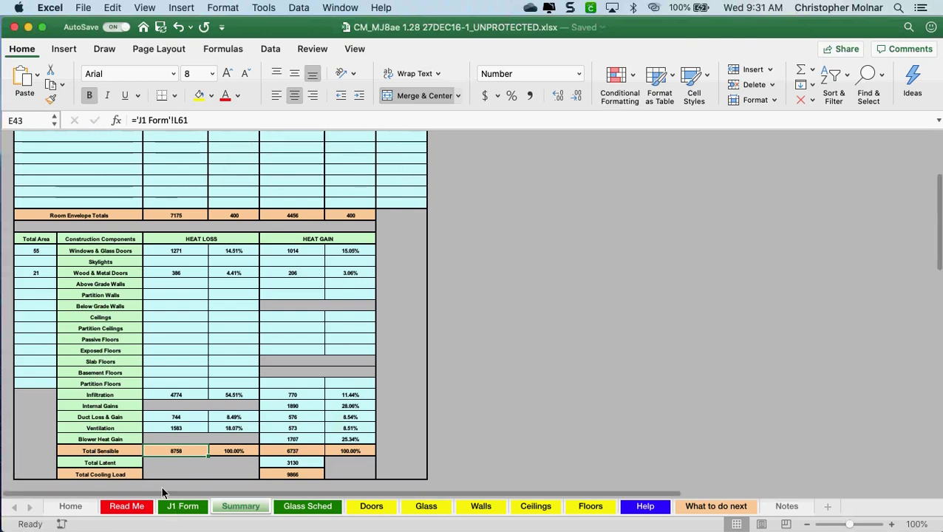
- Inspect the Total Sensible heating formula in line 20 of the J1 Form and review the latent loads in section 21
{"action": "left_click", "coordinate": [183, 506]}
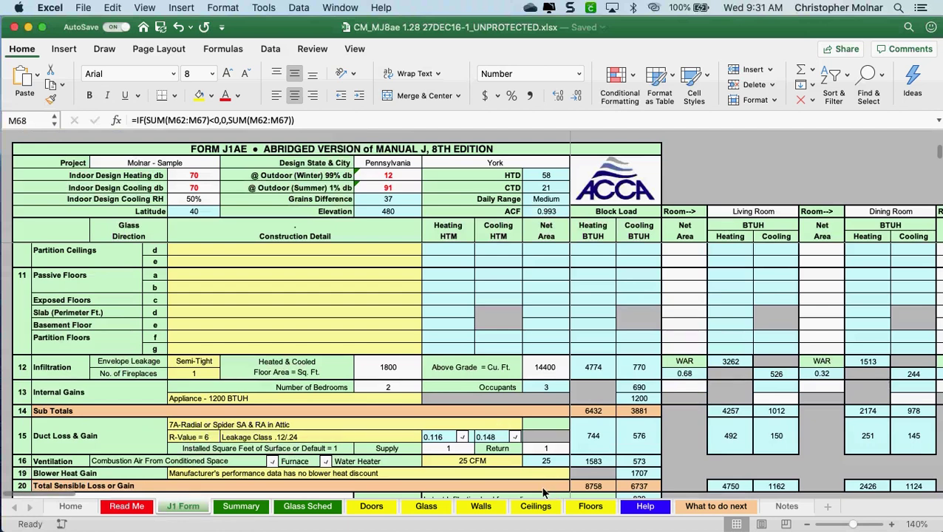
{"action": "scroll", "coordinate": [543, 493], "scroll_direction": "down", "scroll_amount": 1}
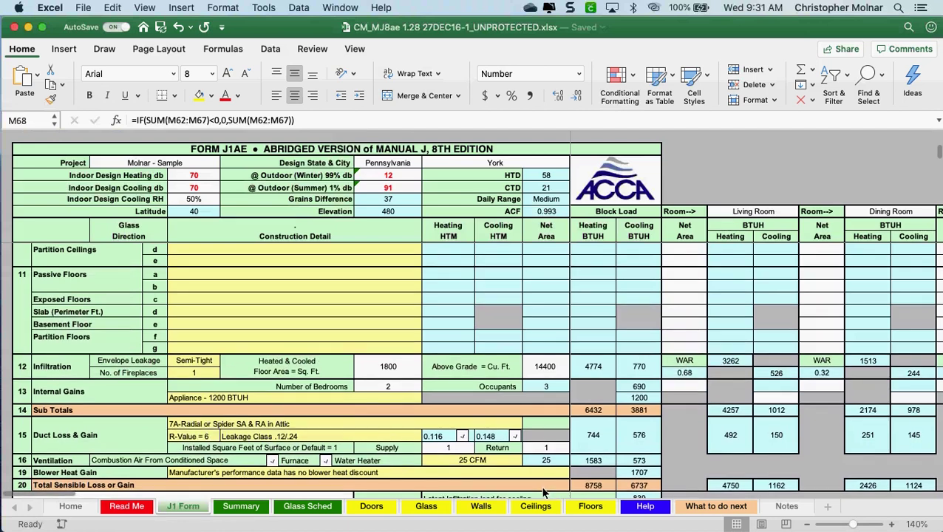
{"action": "left_click", "coordinate": [582, 488]}
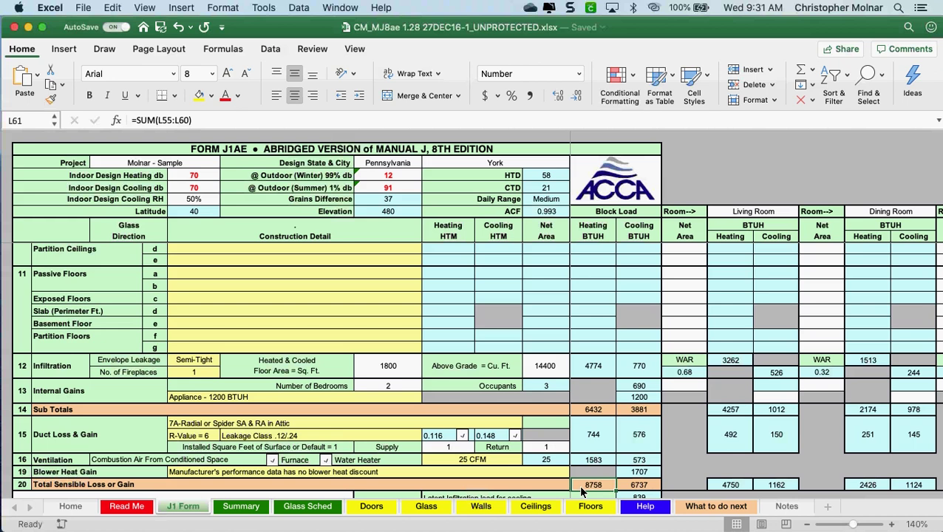
{"action": "scroll", "coordinate": [601, 412], "scroll_direction": "down", "scroll_amount": 3}
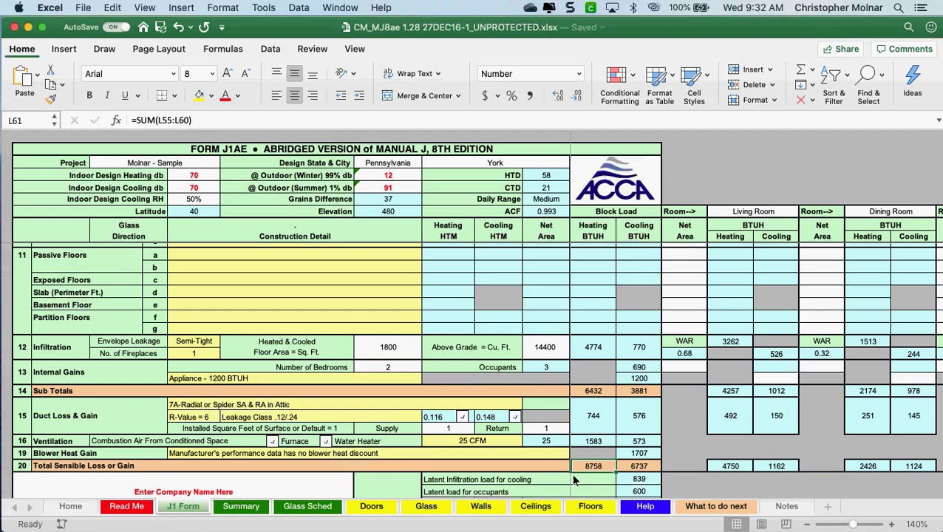
{"action": "scroll", "coordinate": [595, 417], "scroll_direction": "down", "scroll_amount": 2}
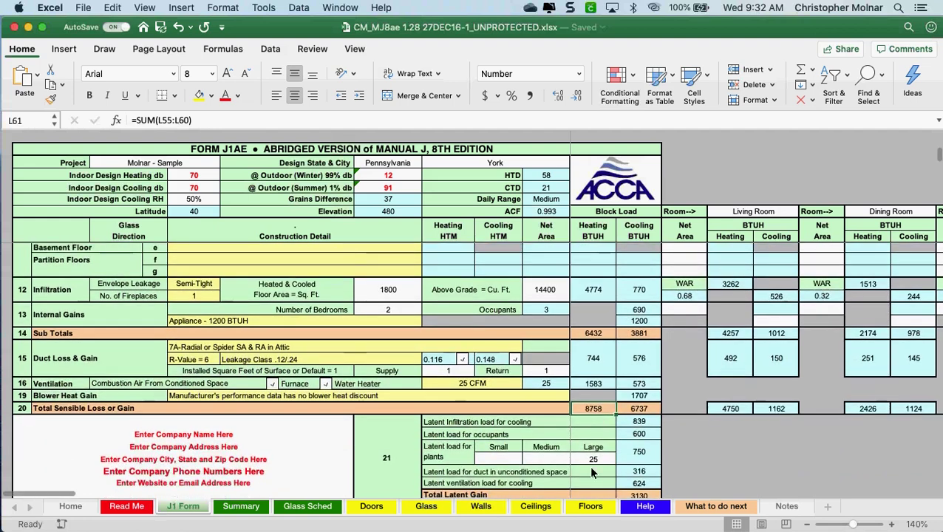
{"action": "scroll", "coordinate": [595, 468], "scroll_direction": "down", "scroll_amount": 1}
{"action": "scroll", "coordinate": [589, 476], "scroll_direction": "down", "scroll_amount": 2}
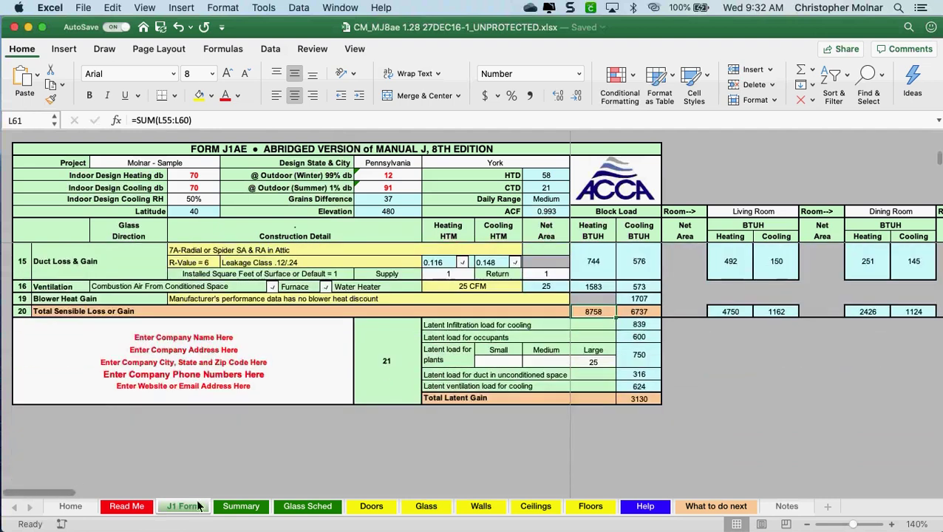
- Review the Total Sensible, Total Latent and Total Cooling Load rows on the Summary sheet and inspect the sensible heat loss formula
{"action": "left_click", "coordinate": [241, 507]}
{"action": "left_click_drag", "start_coordinate": [100, 450], "coordinate": [355, 473]}
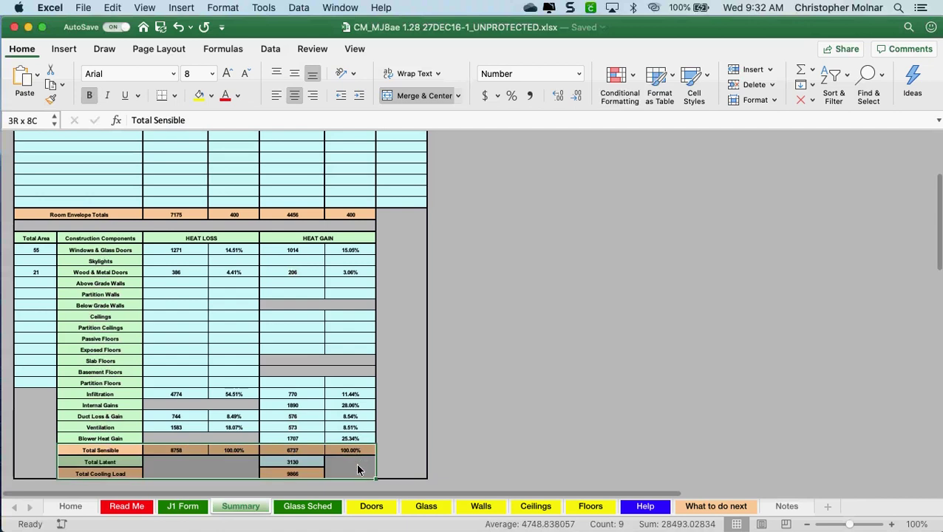
{"action": "left_click", "coordinate": [174, 453]}
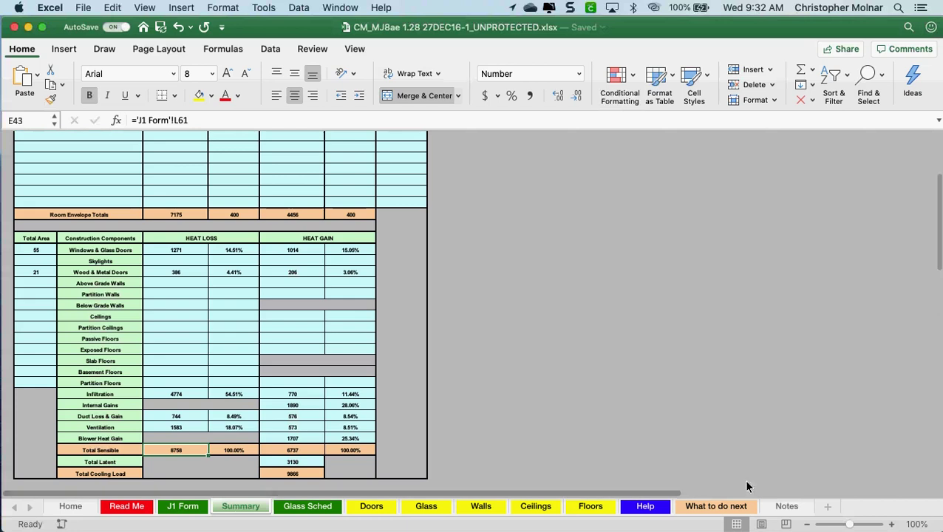
- Enlarge the Summary sheet to 130% and highlight the Total Sensible label together with its heat loss value
{"action": "left_click", "coordinate": [892, 525]}
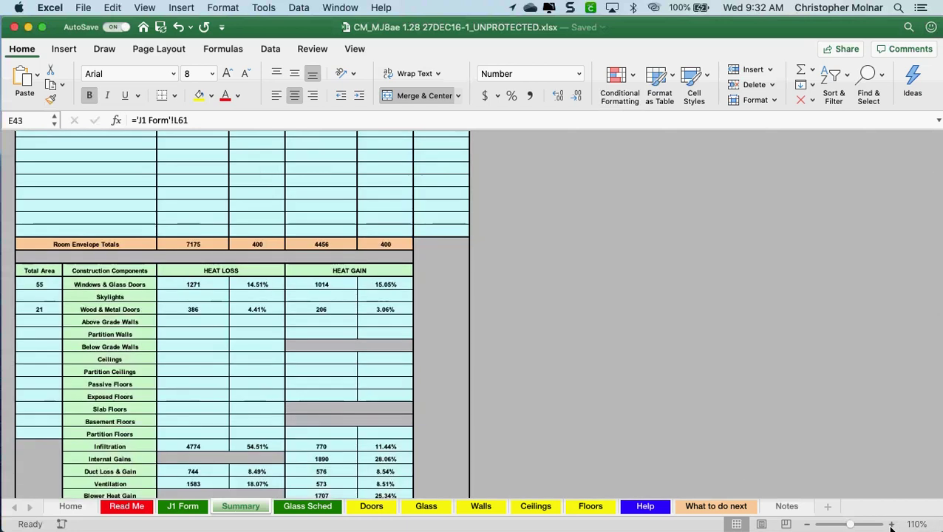
{"action": "left_click", "coordinate": [891, 525]}
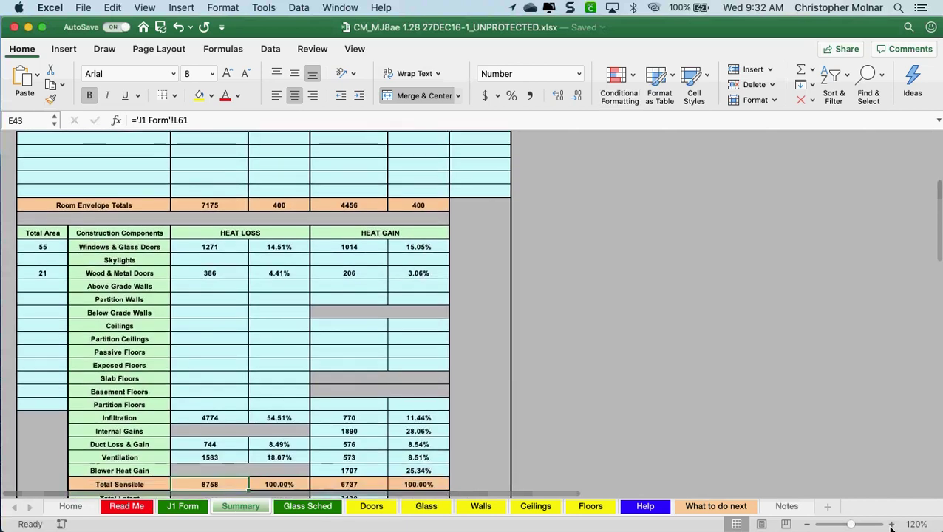
{"action": "left_click", "coordinate": [891, 524]}
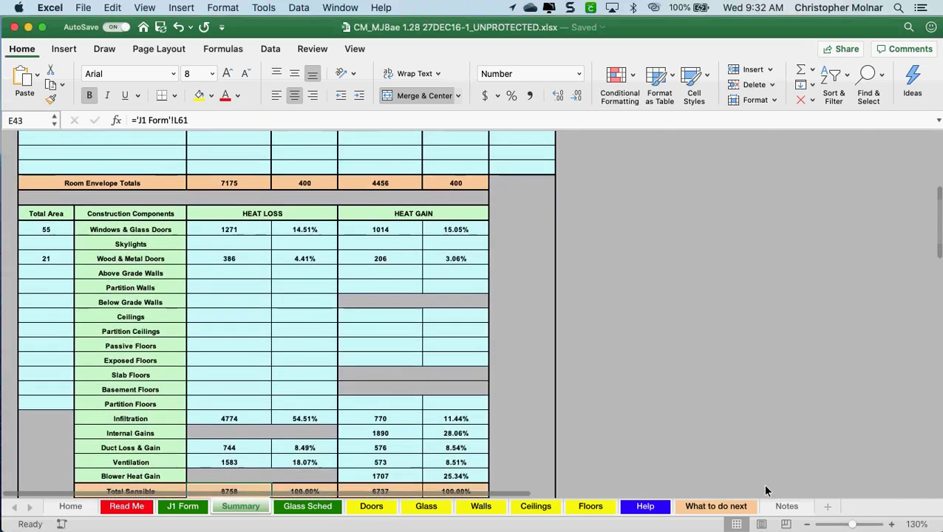
{"action": "scroll", "coordinate": [764, 487], "scroll_direction": "down", "scroll_amount": 2}
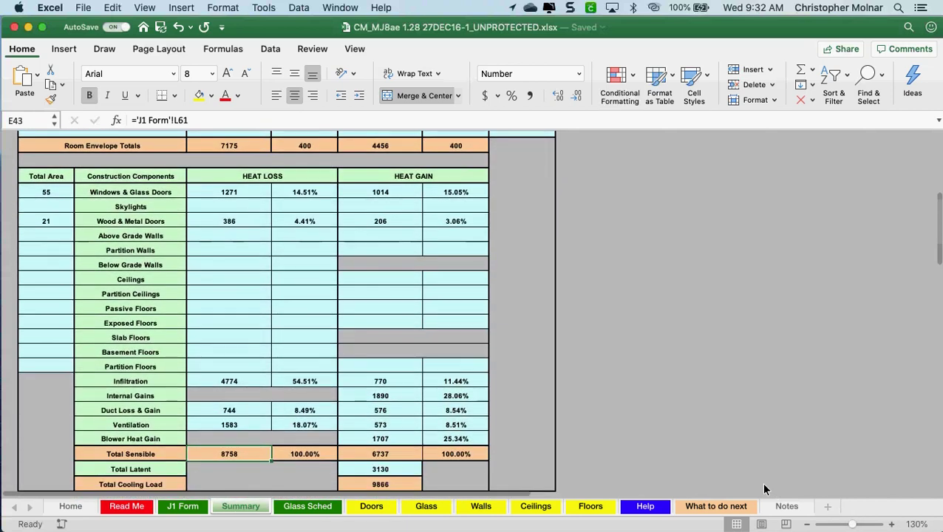
{"action": "scroll", "coordinate": [219, 444], "scroll_direction": "down", "scroll_amount": 1}
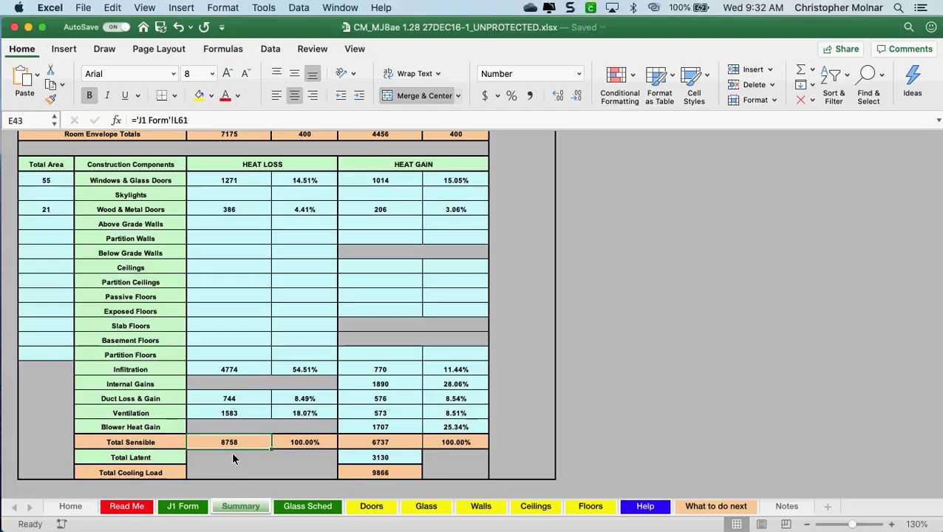
{"action": "left_click", "coordinate": [178, 446]}
{"action": "left_click_drag", "start_coordinate": [178, 447], "coordinate": [223, 444]}
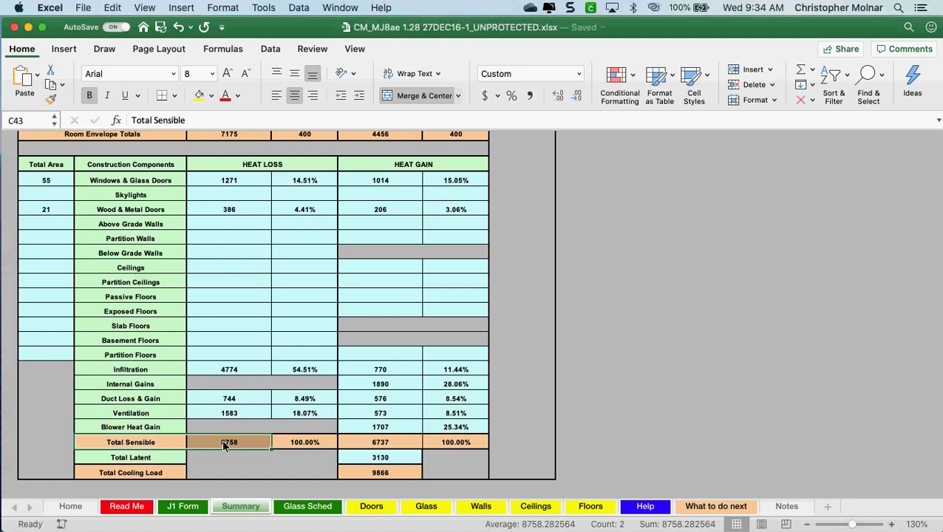
- Look at the Ceilings sheet's input table and review the J1 Form from the internal gains down to the Total Latent Gain
{"action": "left_click", "coordinate": [536, 510]}
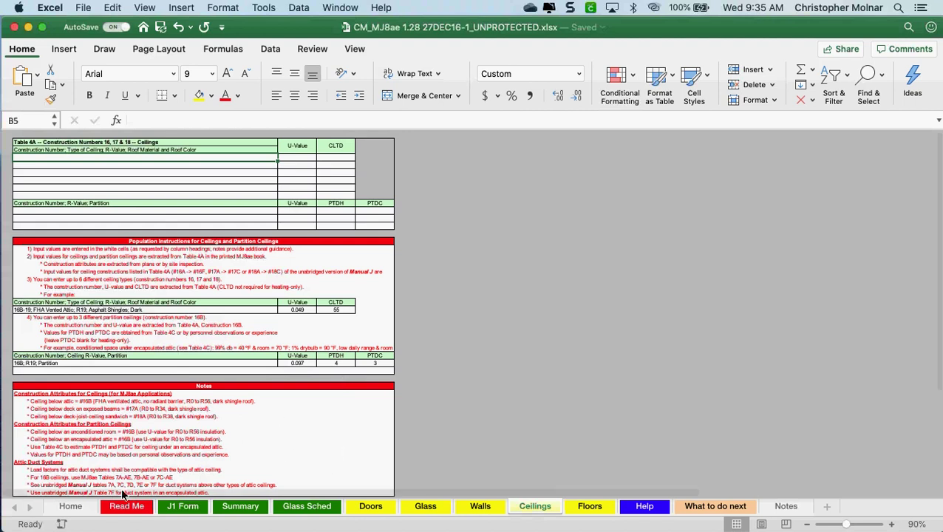
{"action": "left_click", "coordinate": [191, 508]}
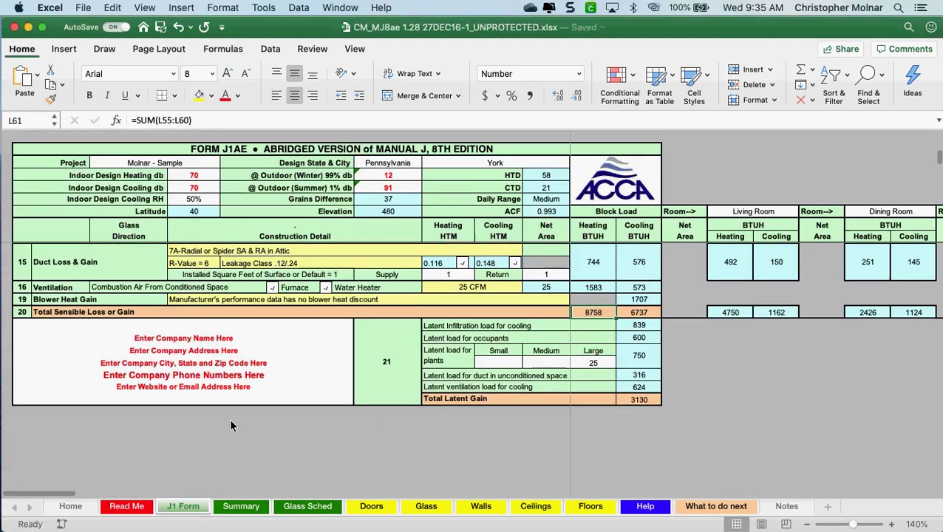
{"action": "scroll", "coordinate": [231, 426], "scroll_direction": "up", "scroll_amount": 1}
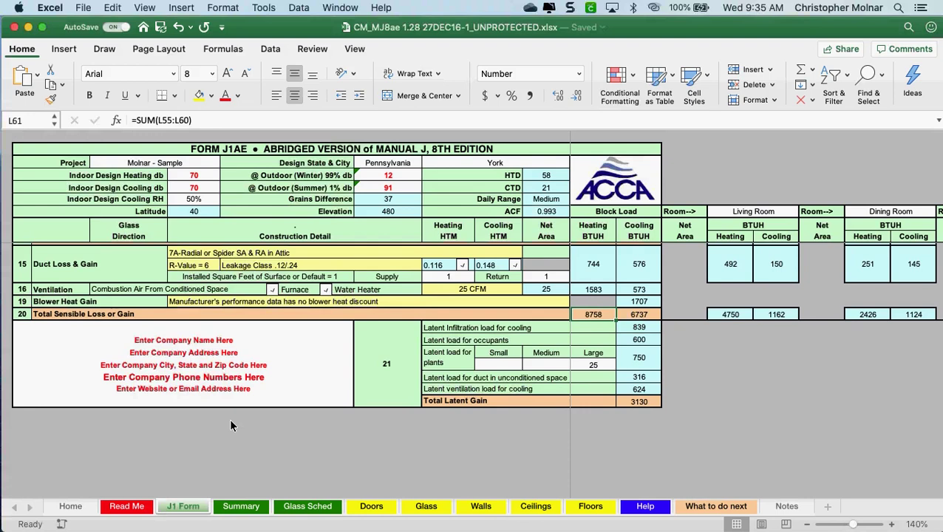
{"action": "scroll", "coordinate": [231, 426], "scroll_direction": "up", "scroll_amount": 1}
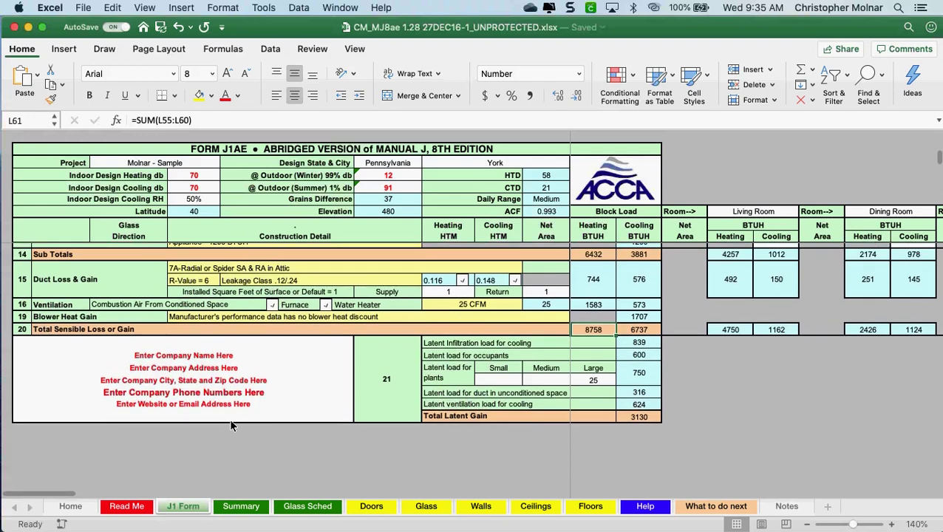
{"action": "scroll", "coordinate": [231, 426], "scroll_direction": "up", "scroll_amount": 1}
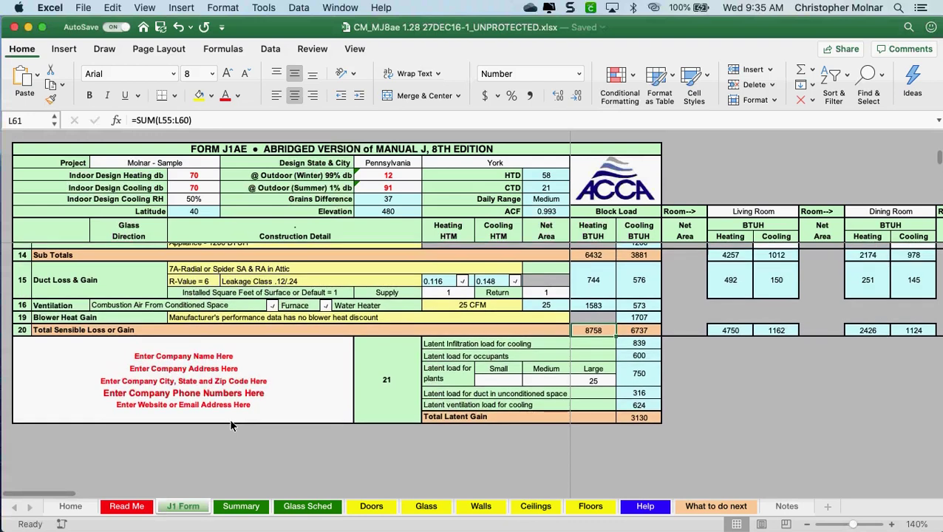
{"action": "scroll", "coordinate": [231, 424], "scroll_direction": "up", "scroll_amount": 1}
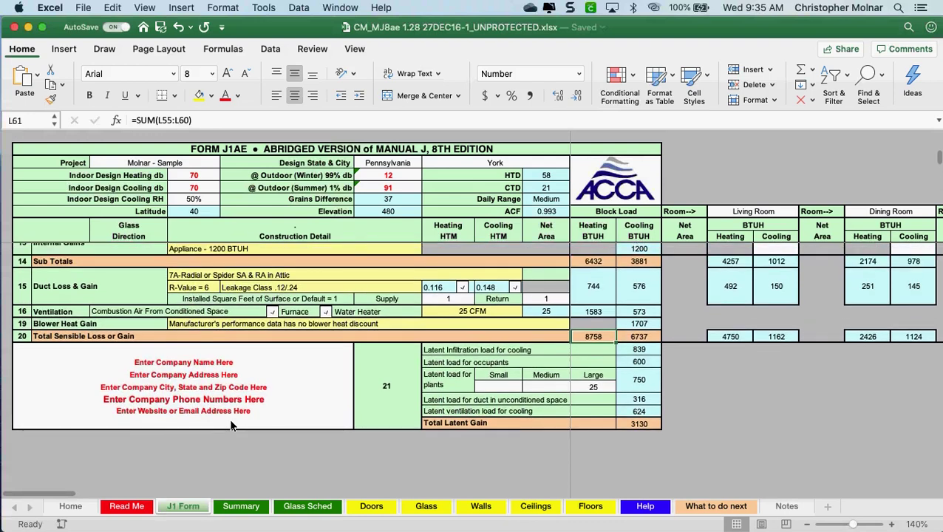
{"action": "scroll", "coordinate": [231, 426], "scroll_direction": "up", "scroll_amount": 1}
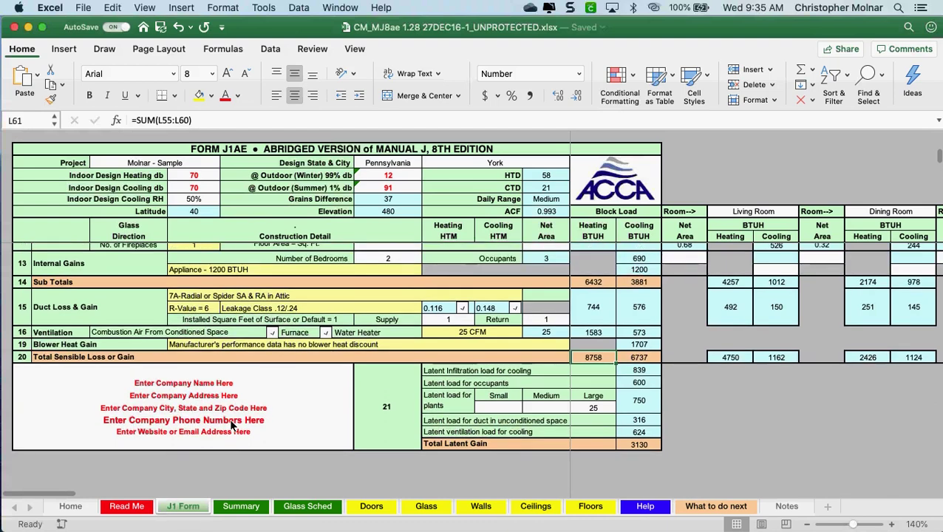
{"action": "scroll", "coordinate": [231, 426], "scroll_direction": "up", "scroll_amount": 1}
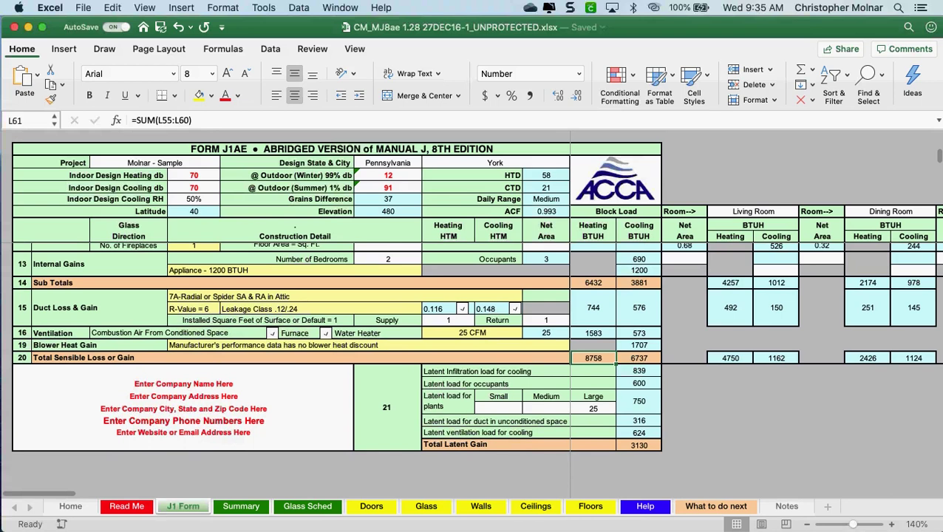
- Review the Summary sheet's construction component loads and its Room Envelope Totals
{"action": "left_click", "coordinate": [249, 509]}
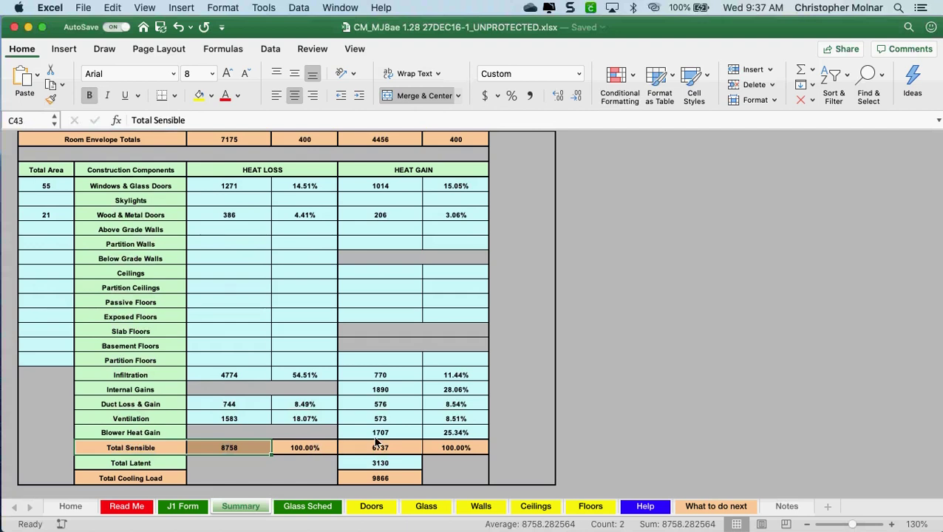
{"action": "scroll", "coordinate": [377, 443], "scroll_direction": "up", "scroll_amount": 1}
{"action": "scroll", "coordinate": [377, 442], "scroll_direction": "up", "scroll_amount": 2}
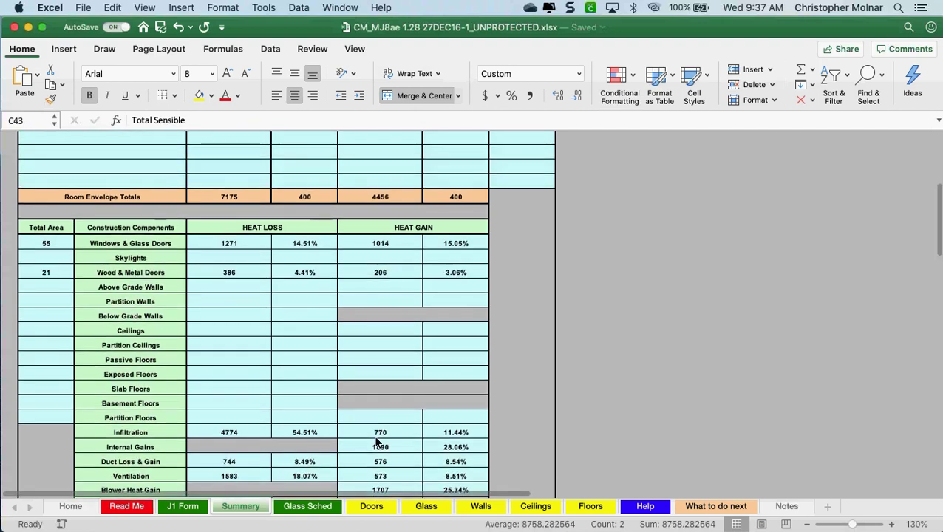
{"action": "scroll", "coordinate": [377, 442], "scroll_direction": "up", "scroll_amount": 1}
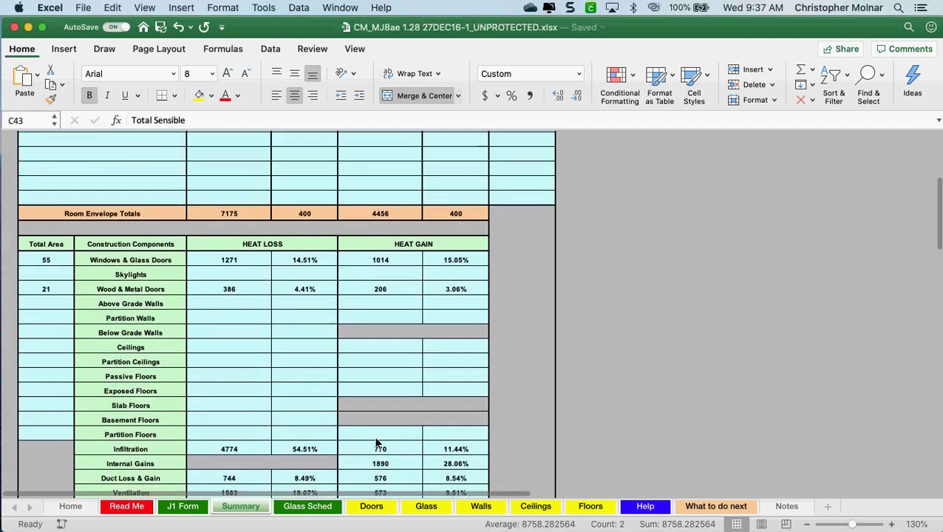
{"action": "scroll", "coordinate": [376, 442], "scroll_direction": "up", "scroll_amount": 2}
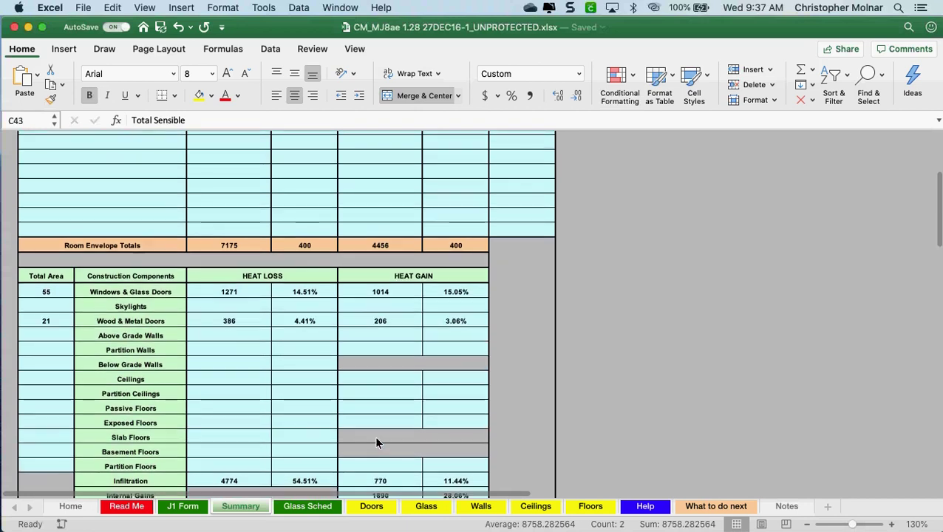
{"action": "scroll", "coordinate": [375, 442], "scroll_direction": "up", "scroll_amount": 1}
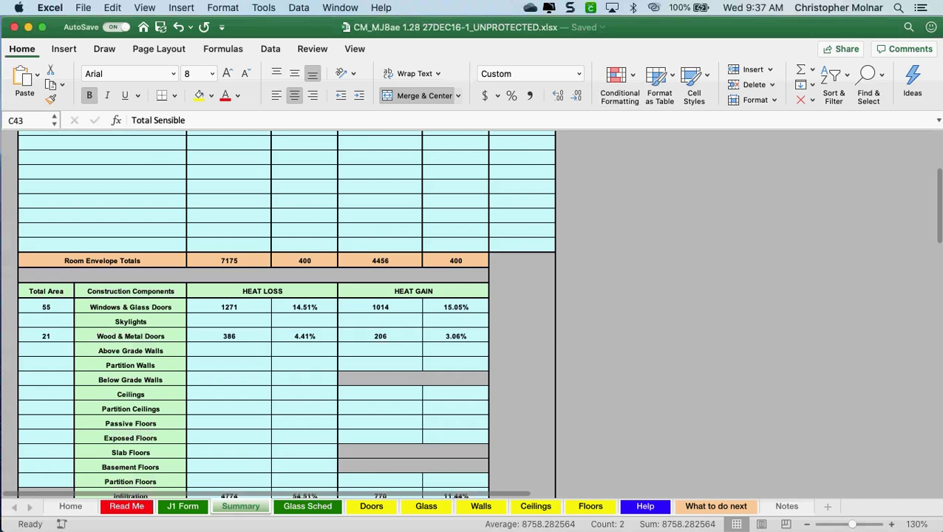
- Switch to PDF Expert to look at the blank room heating and cooling load form, and bring up the floor plan
{"action": "key", "text": "super+Tab"}
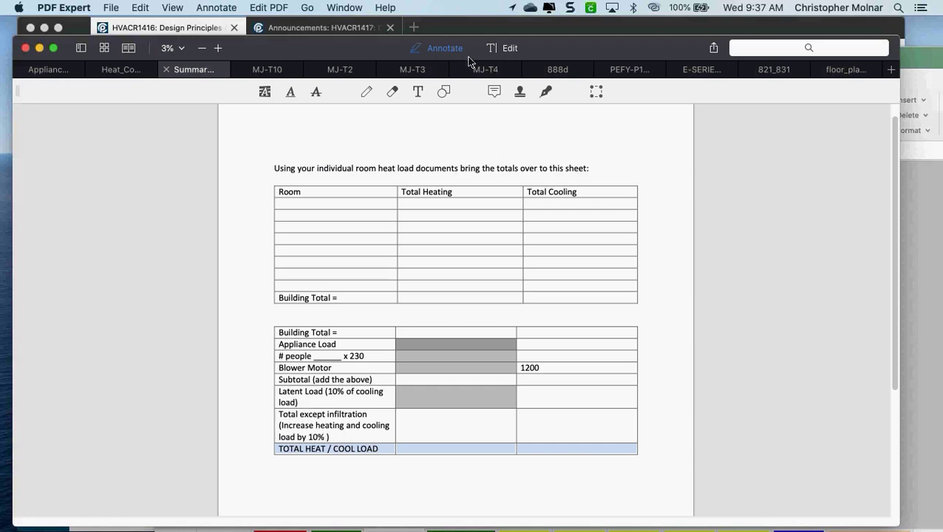
{"action": "left_click", "coordinate": [105, 74]}
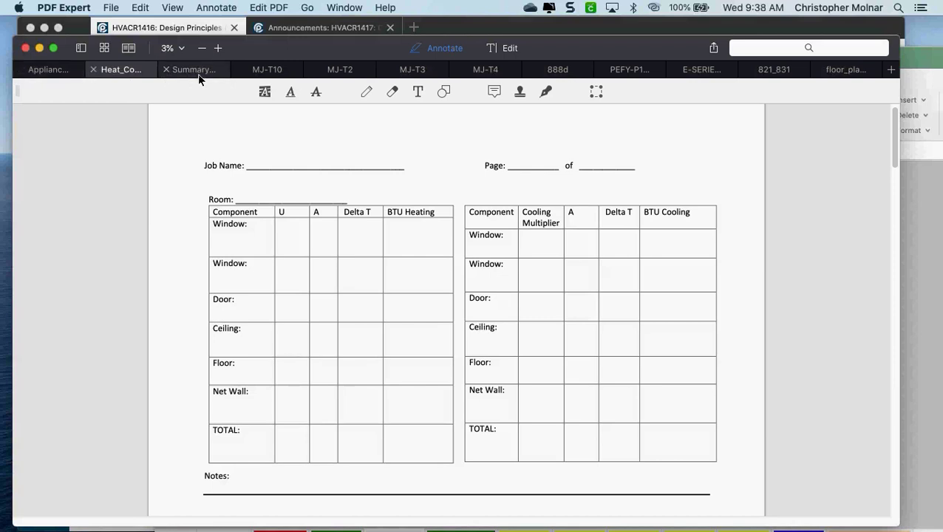
{"action": "left_click", "coordinate": [847, 70]}
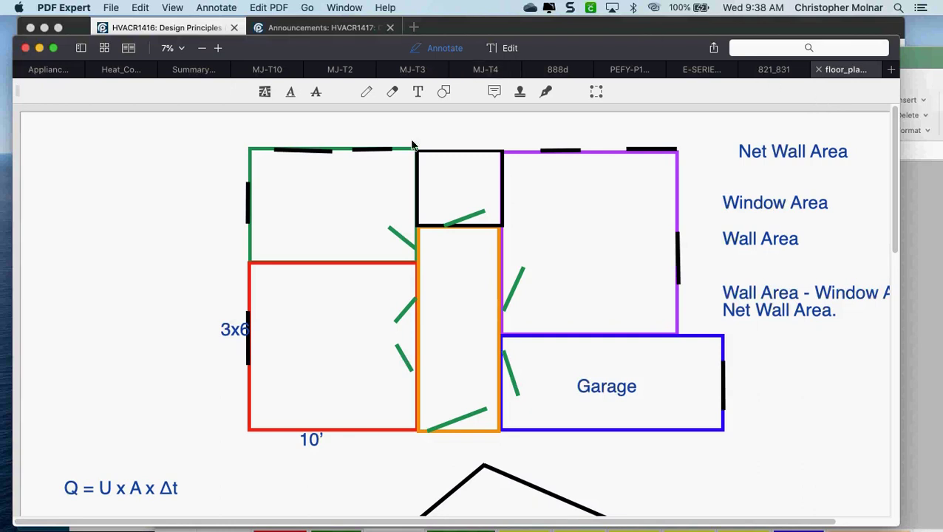
- Draw a small black rectangle crossed by two green diagonals near the upper wall of the purple room
{"action": "left_click", "coordinate": [443, 92]}
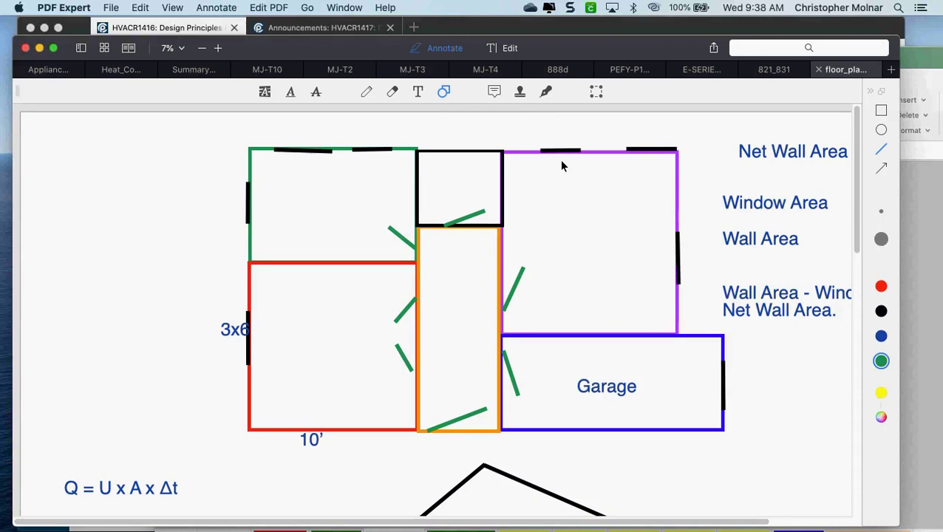
{"action": "left_click_drag", "start_coordinate": [586, 173], "coordinate": [585, 171]}
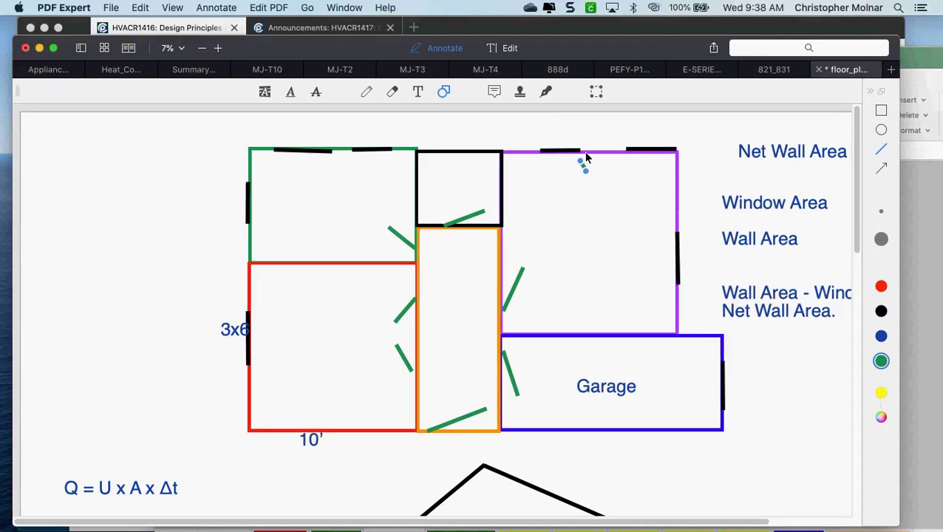
{"action": "left_click", "coordinate": [881, 110]}
{"action": "mouse_move", "coordinate": [582, 160]}
{"action": "left_mouse_down"}
{"action": "mouse_move", "coordinate": [580, 172]}
{"action": "mouse_move", "coordinate": [625, 171]}
{"action": "mouse_move", "coordinate": [613, 177]}
{"action": "left_mouse_up"}
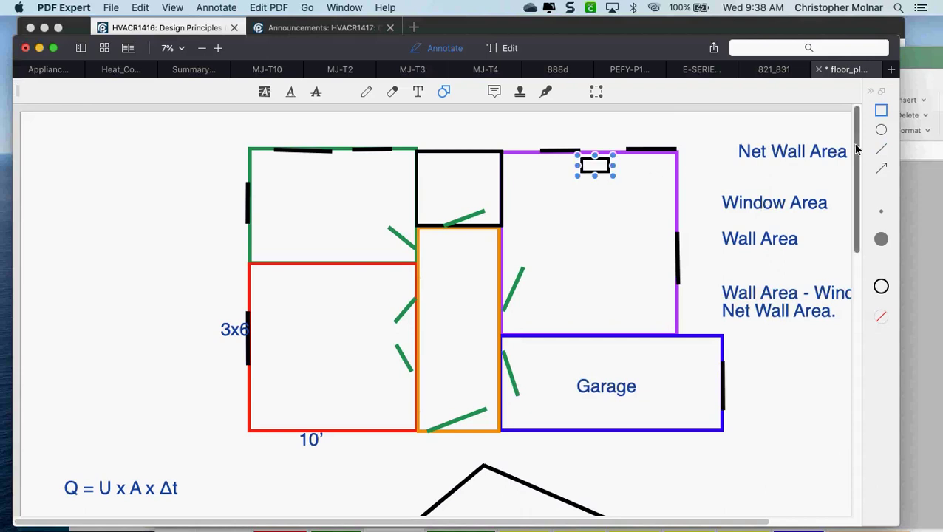
{"action": "left_click", "coordinate": [883, 152]}
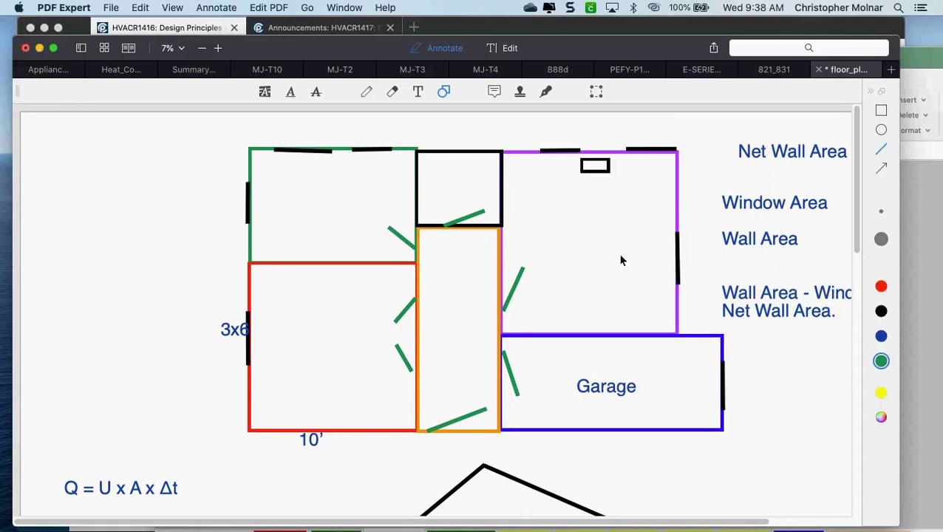
{"action": "mouse_move", "coordinate": [609, 160]}
{"action": "left_mouse_down"}
{"action": "mouse_move", "coordinate": [574, 171]}
{"action": "mouse_move", "coordinate": [610, 173]}
{"action": "left_mouse_up"}
{"action": "left_click", "coordinate": [580, 169]}
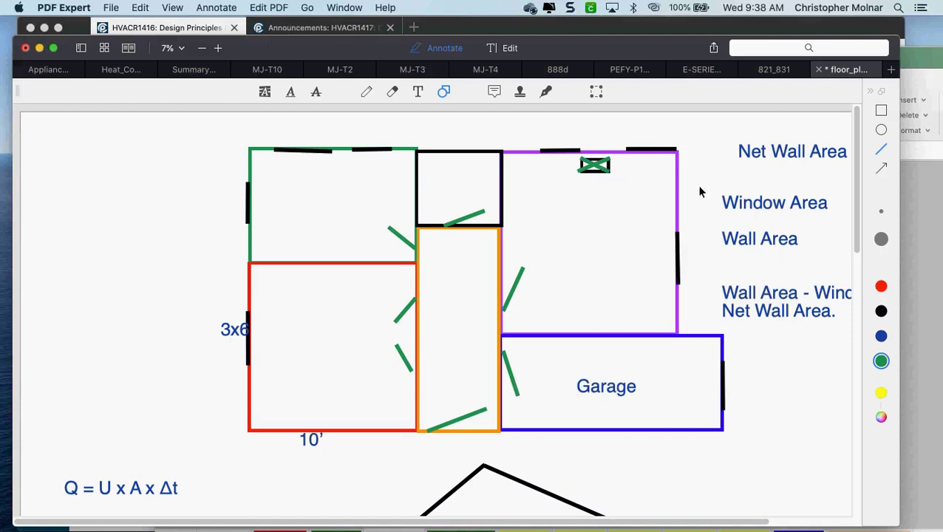
- Draw a small black rectangle with a single green diagonal beside the purple room's door
{"action": "left_click", "coordinate": [881, 111]}
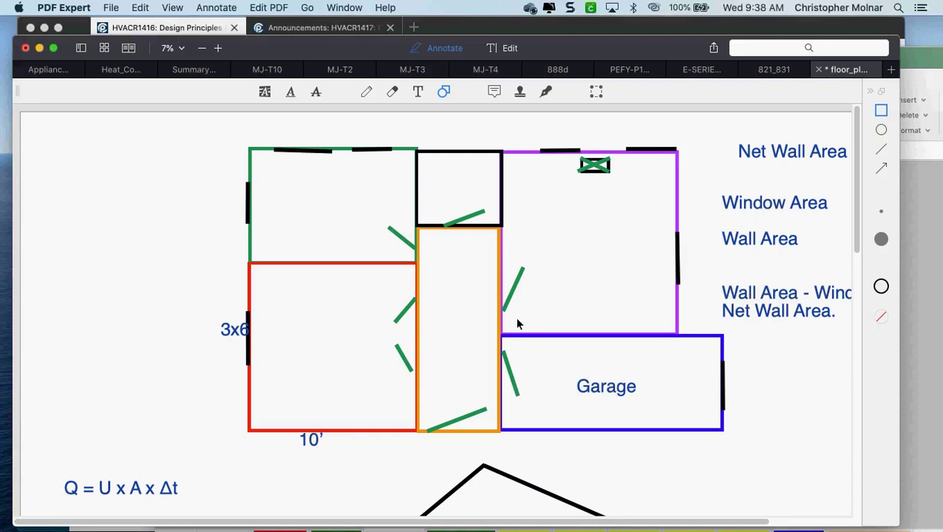
{"action": "mouse_move", "coordinate": [518, 311]}
{"action": "left_mouse_down"}
{"action": "mouse_move", "coordinate": [523, 327]}
{"action": "mouse_move", "coordinate": [547, 333]}
{"action": "left_mouse_up"}
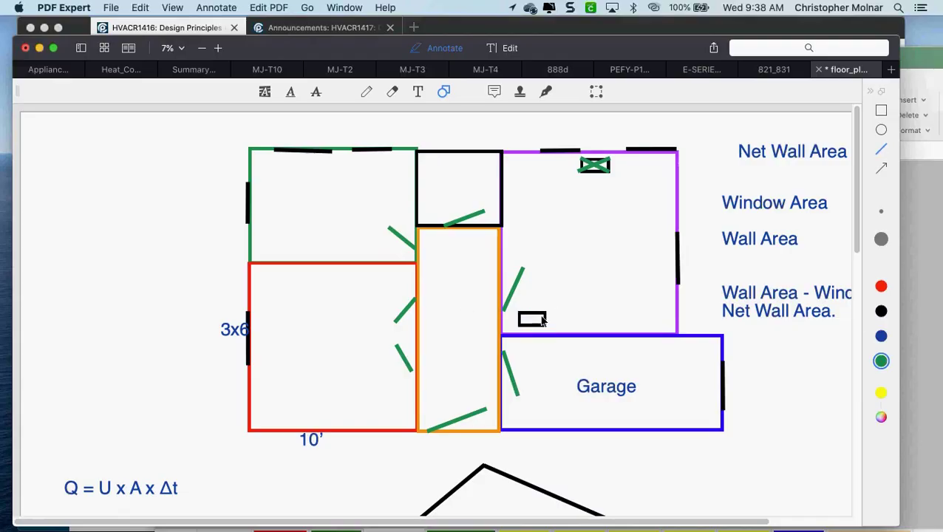
{"action": "mouse_move", "coordinate": [545, 312]}
{"action": "left_mouse_down"}
{"action": "mouse_move", "coordinate": [526, 330]}
{"action": "mouse_move", "coordinate": [547, 317]}
{"action": "left_mouse_up"}
{"action": "left_click", "coordinate": [167, 297]}
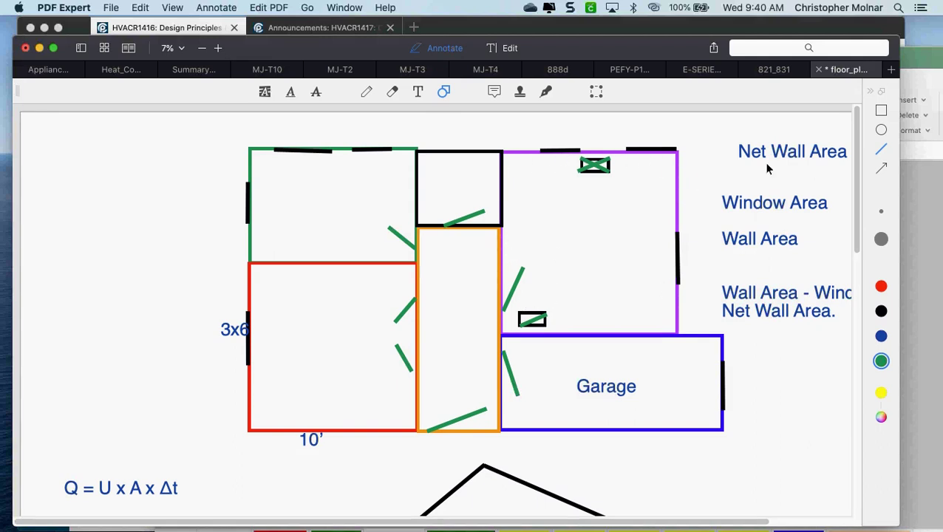
- Draw a large purple circle around the purple room's door and its single-diagonal rectangle, and delete it
{"action": "left_click", "coordinate": [881, 130]}
{"action": "left_click_drag", "start_coordinate": [587, 237], "coordinate": [460, 361]}
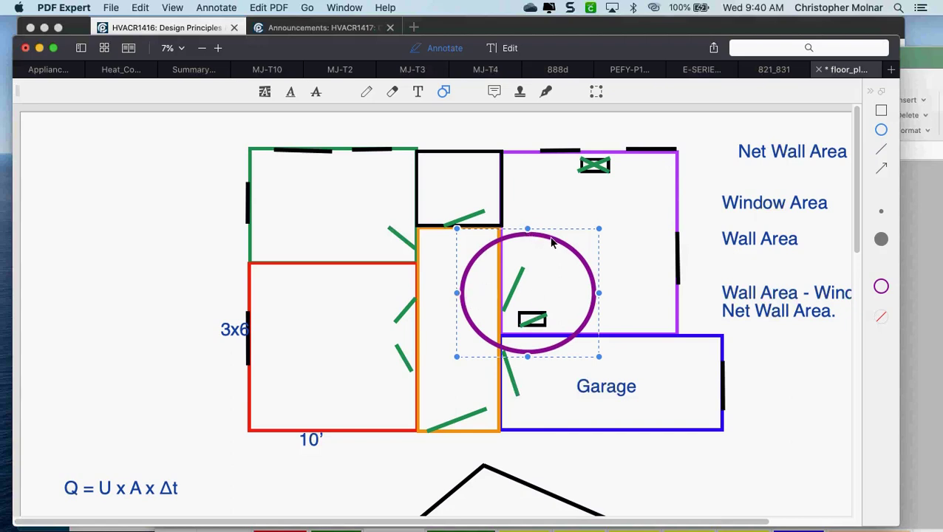
{"action": "key", "text": "Delete"}
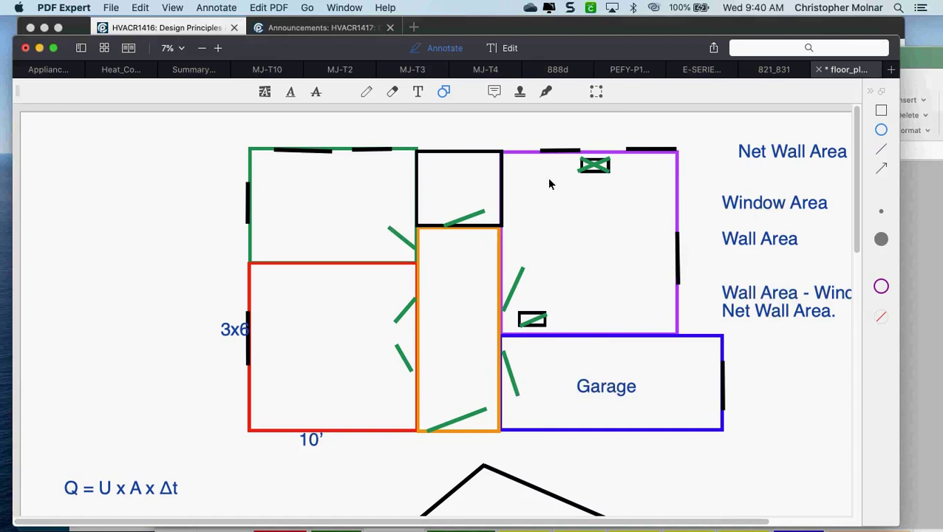
- Mark the purple room's upper and right exterior walls with purple ellipses and delete both marks
{"action": "mouse_move", "coordinate": [693, 153]}
{"action": "left_mouse_down"}
{"action": "mouse_move", "coordinate": [568, 154]}
{"action": "mouse_move", "coordinate": [521, 192]}
{"action": "left_mouse_up"}
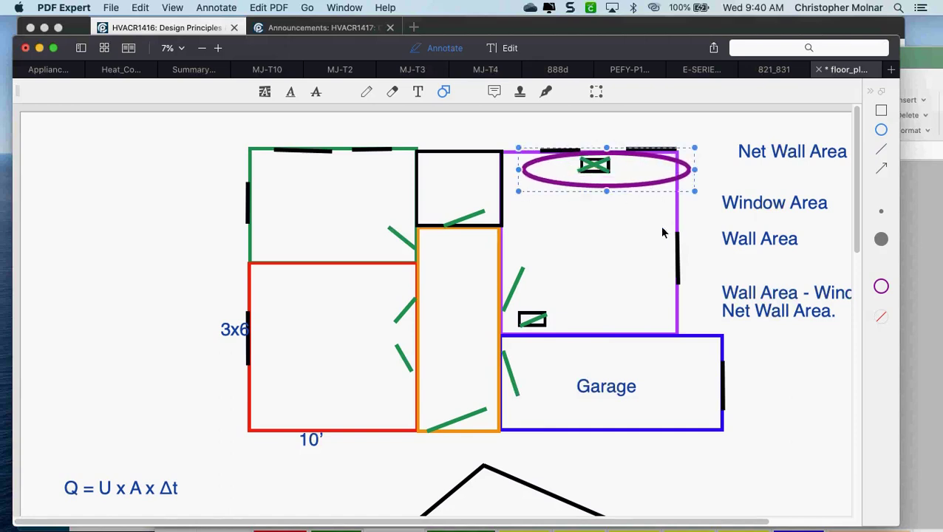
{"action": "left_click_drag", "start_coordinate": [689, 330], "coordinate": [648, 139]}
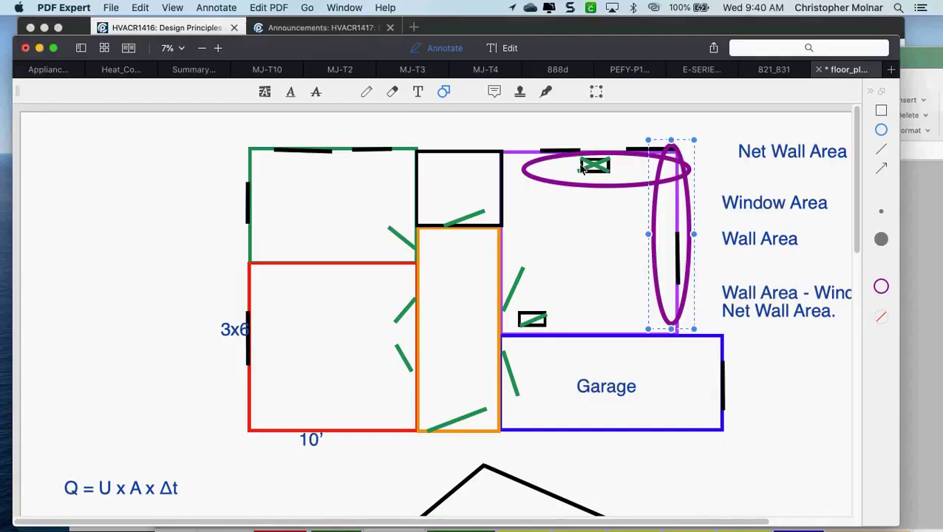
{"action": "left_click", "coordinate": [630, 157]}
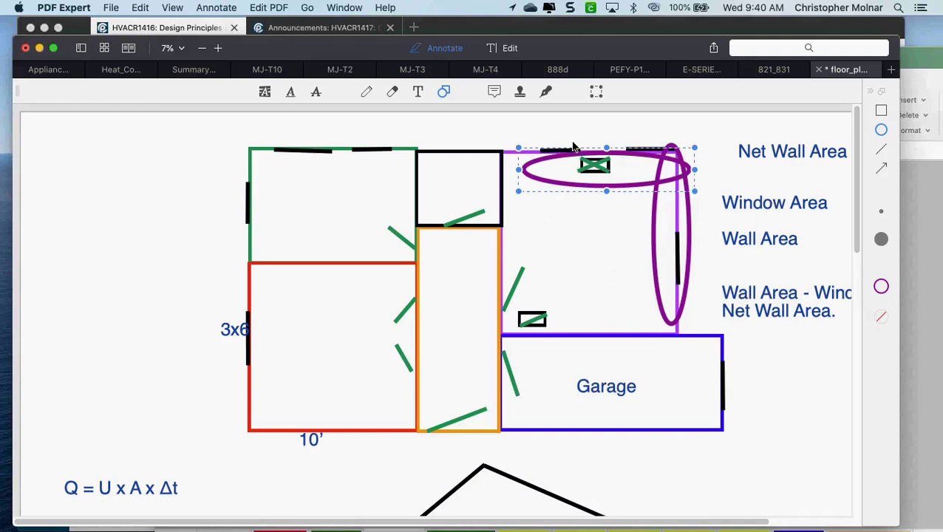
{"action": "key", "text": "Delete"}
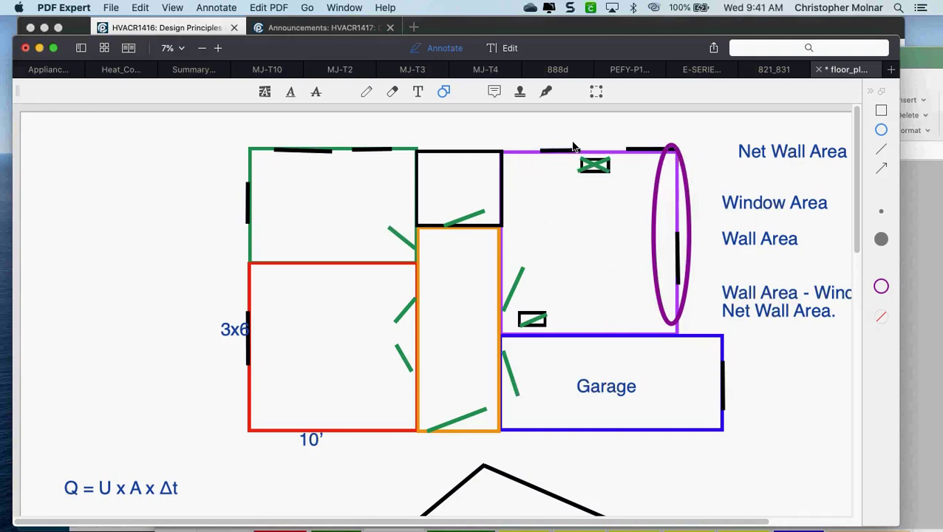
{"action": "left_click", "coordinate": [652, 238]}
{"action": "key", "text": "Delete"}
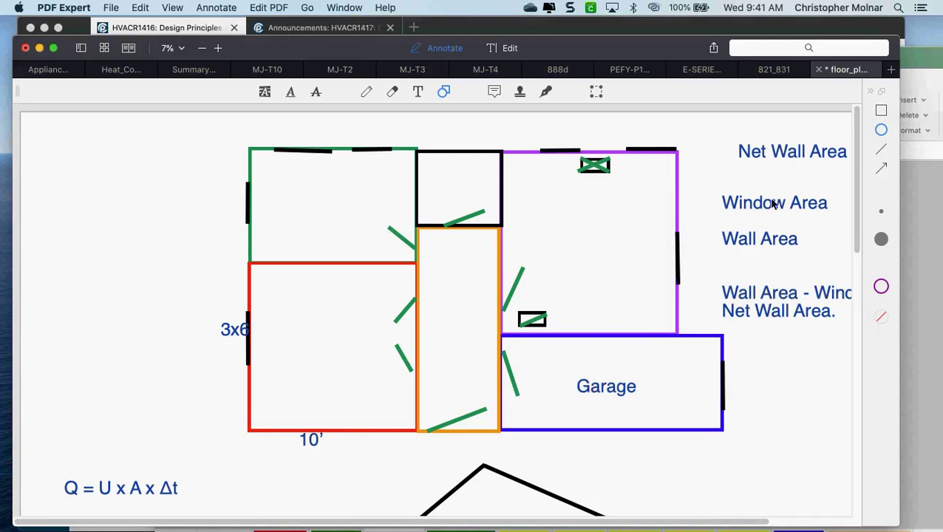
- Draw a small black square in the orange hallway and delete it
{"action": "left_click", "coordinate": [881, 110]}
{"action": "left_click_drag", "start_coordinate": [453, 311], "coordinate": [484, 348]}
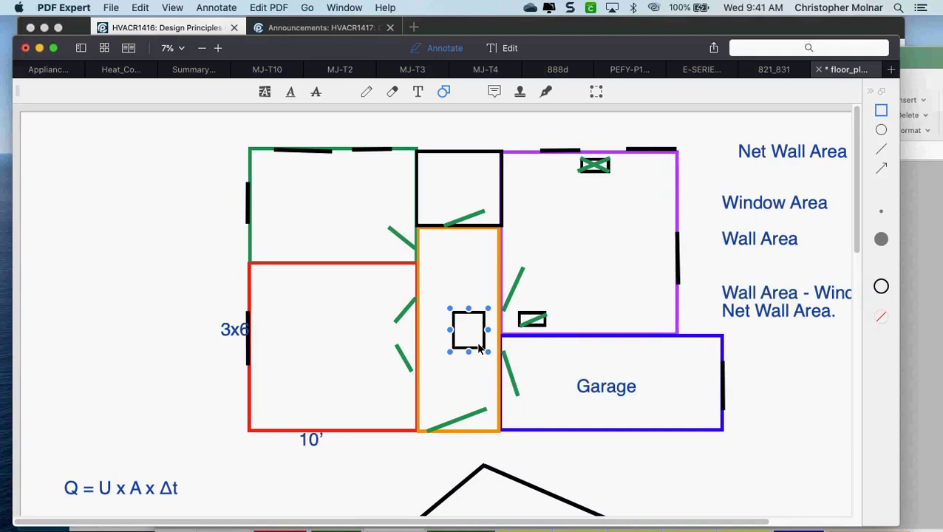
{"action": "key", "text": "Delete"}
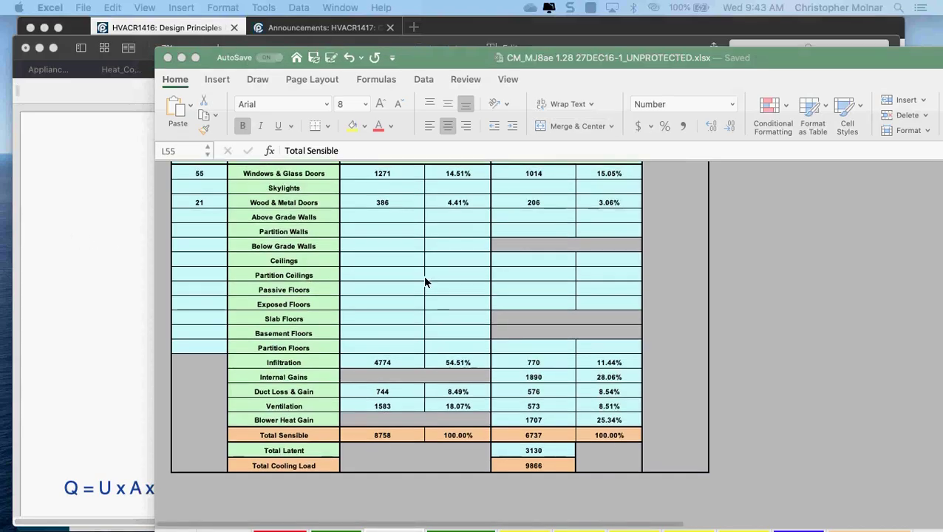
- Look over Excel's Summary report from the construction component loads up to the room heat loss and heat gain list
{"action": "scroll", "coordinate": [425, 281], "scroll_direction": "up", "scroll_amount": 3}
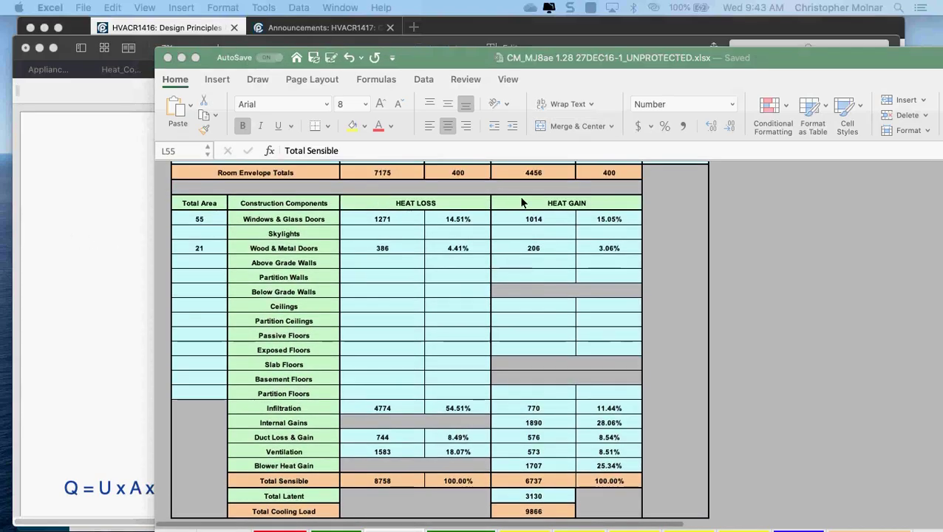
{"action": "scroll", "coordinate": [521, 202], "scroll_direction": "up", "scroll_amount": 2}
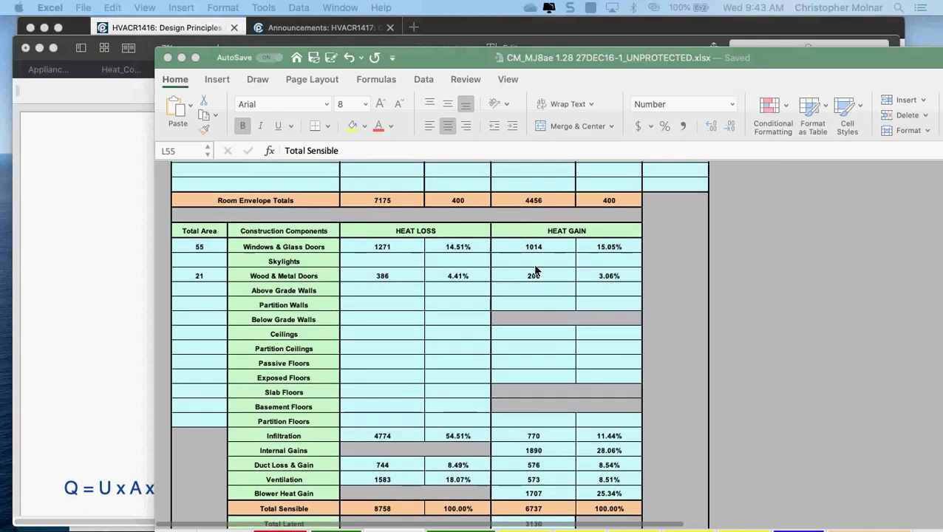
{"action": "scroll", "coordinate": [538, 273], "scroll_direction": "up", "scroll_amount": 4}
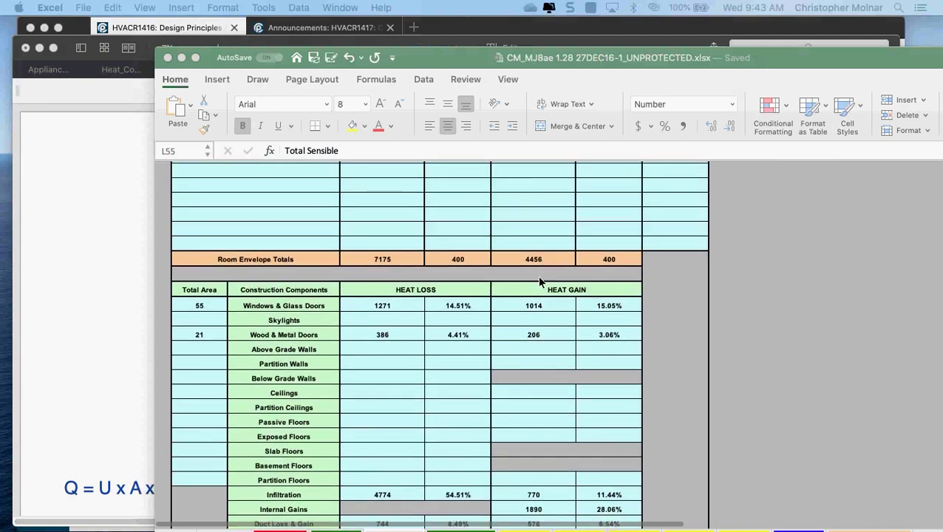
{"action": "scroll", "coordinate": [539, 282], "scroll_direction": "up", "scroll_amount": 8}
{"action": "scroll", "coordinate": [539, 281], "scroll_direction": "up", "scroll_amount": 7}
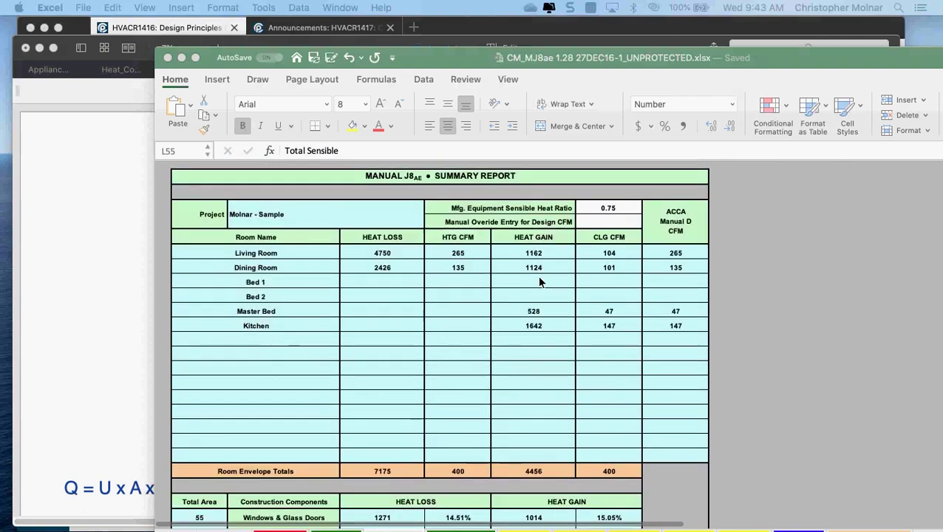
{"action": "scroll", "coordinate": [540, 282], "scroll_direction": "up", "scroll_amount": 1}
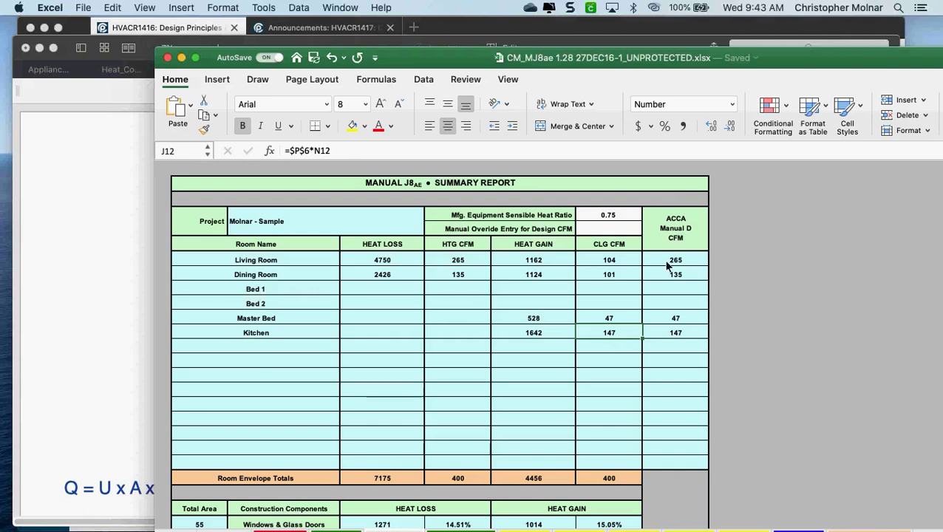
- Highlight the CLG CFM and ACCA Manual D CFM values for Living Room through Kitchen to compare the room airflows
{"action": "left_click_drag", "start_coordinate": [668, 261], "coordinate": [661, 357]}
{"action": "left_click", "coordinate": [606, 271]}
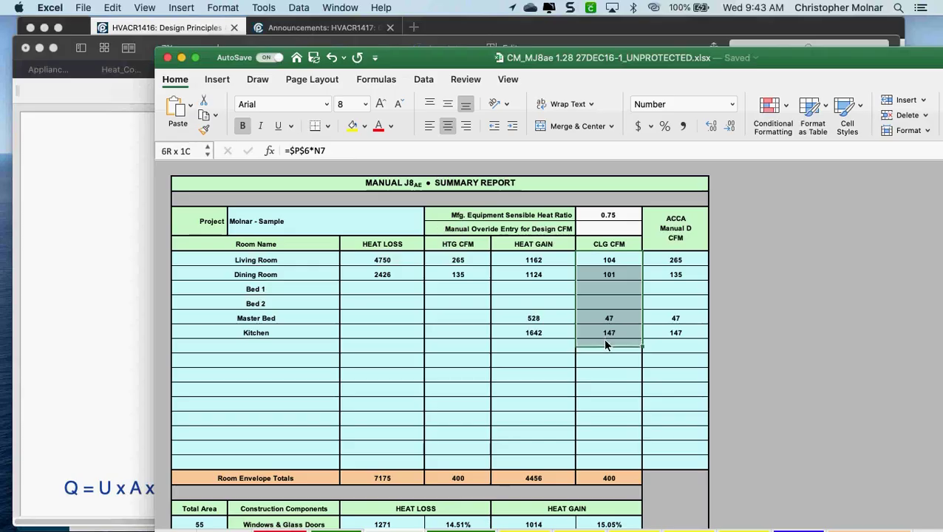
{"action": "left_click_drag", "start_coordinate": [632, 342], "coordinate": [632, 341]}
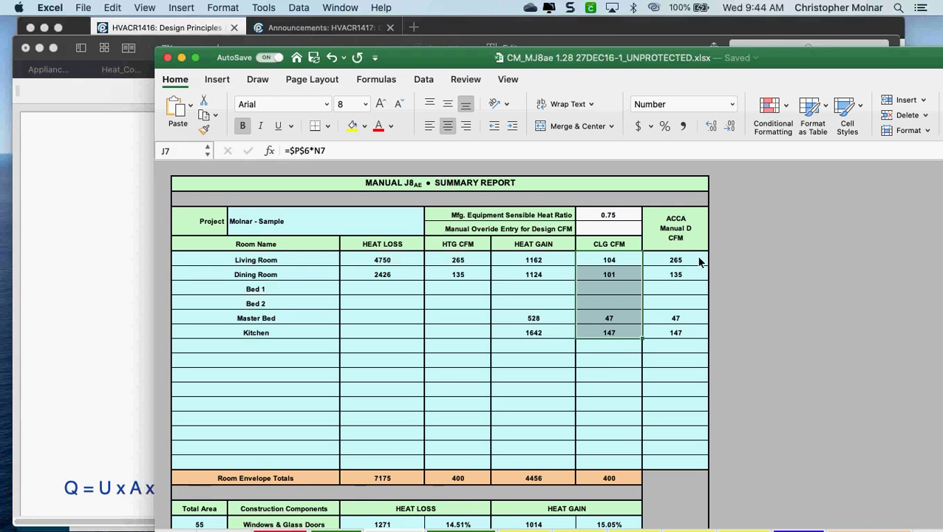
{"action": "left_click_drag", "start_coordinate": [699, 262], "coordinate": [695, 337]}
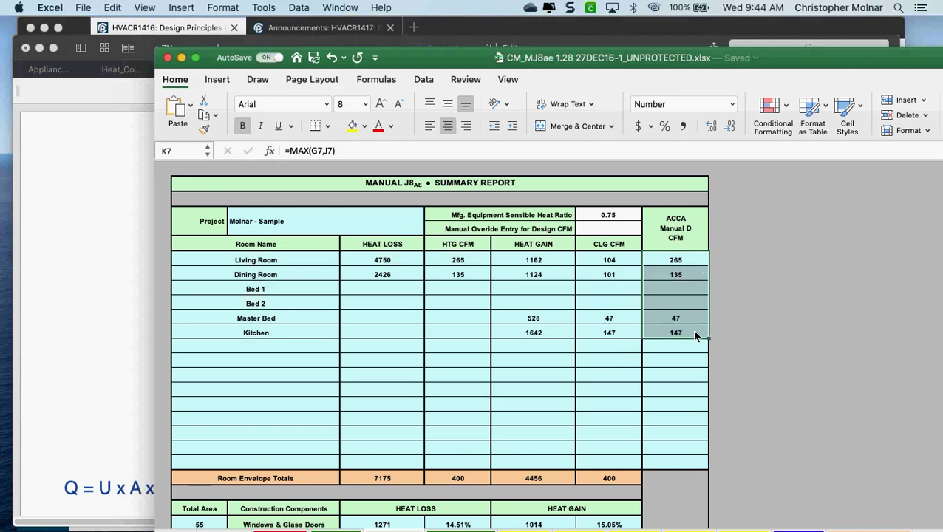
{"action": "scroll", "coordinate": [674, 344], "scroll_direction": "down", "scroll_amount": 2}
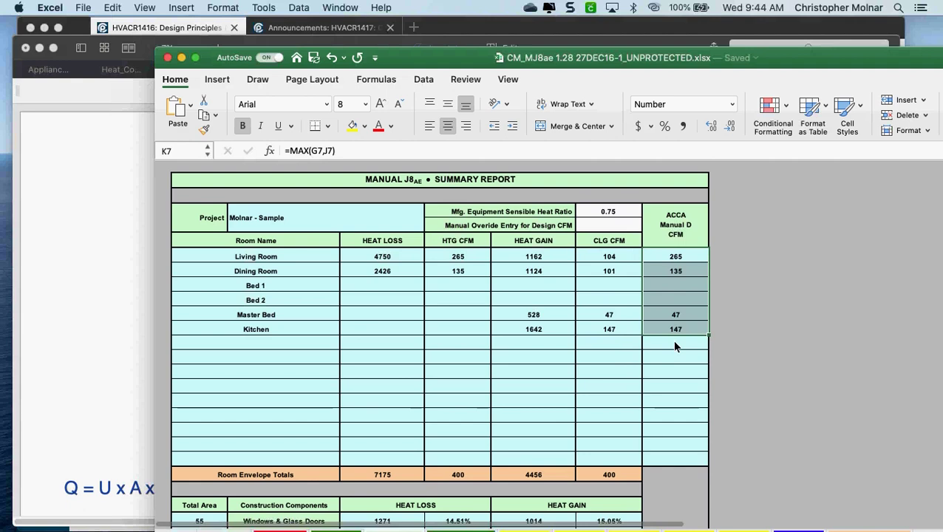
{"action": "scroll", "coordinate": [674, 346], "scroll_direction": "down", "scroll_amount": 2}
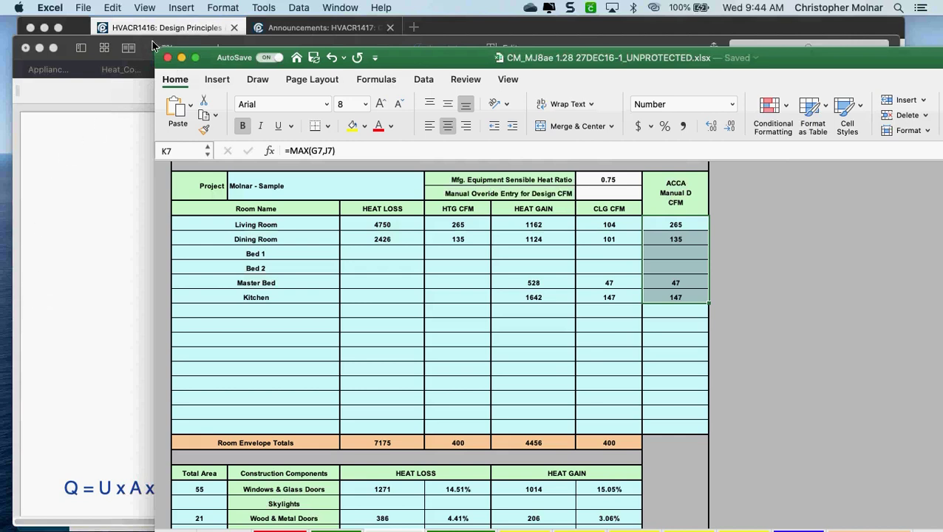
- Switch to the PDF Expert floor plan and draw small purple circles outside the purple room's right wall and above the black room
{"action": "left_click", "coordinate": [252, 42]}
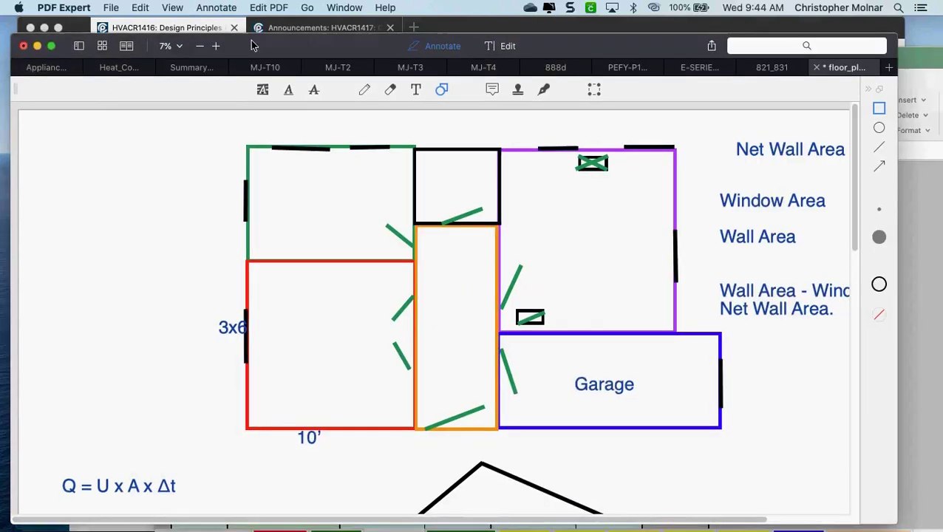
{"action": "left_click_drag", "start_coordinate": [252, 46], "coordinate": [250, 42]}
{"action": "double_click", "coordinate": [249, 42]}
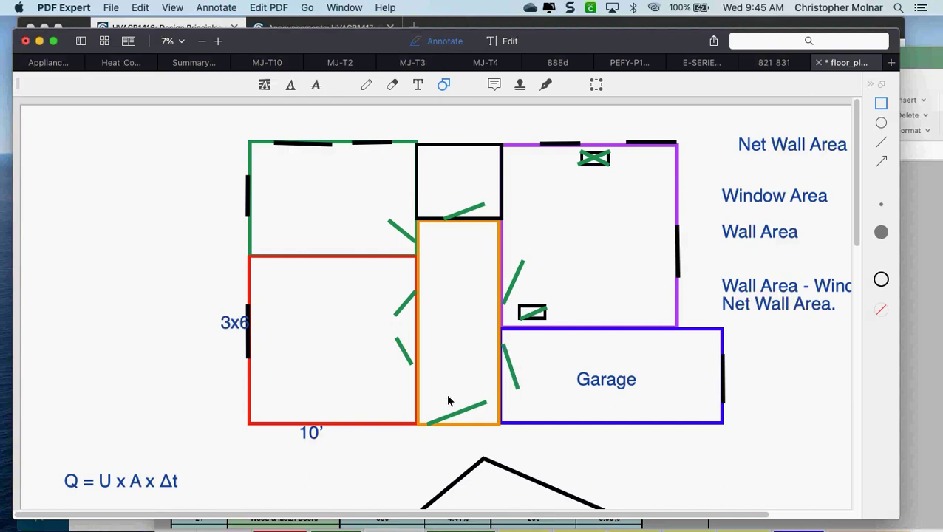
{"action": "left_click", "coordinate": [881, 123]}
{"action": "mouse_move", "coordinate": [708, 178]}
{"action": "left_mouse_down"}
{"action": "mouse_move", "coordinate": [675, 216]}
{"action": "mouse_move", "coordinate": [697, 190]}
{"action": "left_mouse_up"}
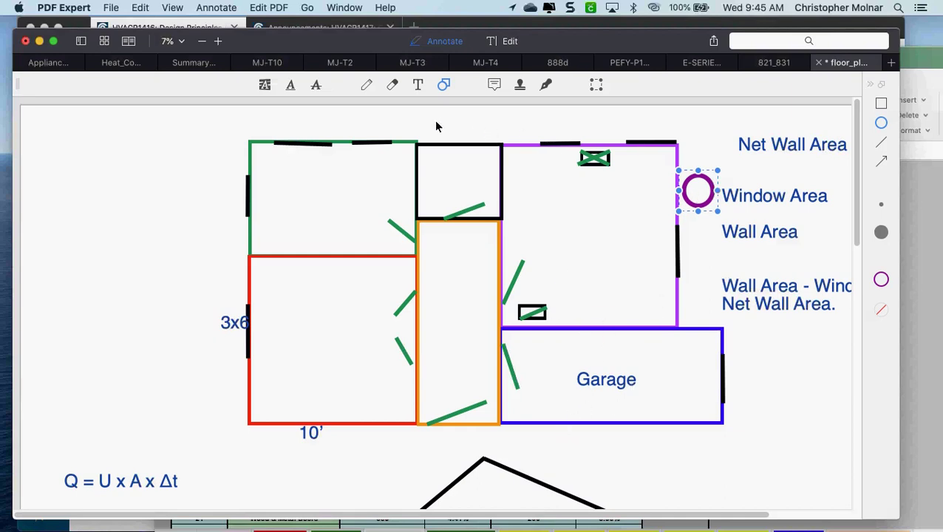
{"action": "left_click_drag", "start_coordinate": [454, 119], "coordinate": [423, 148]}
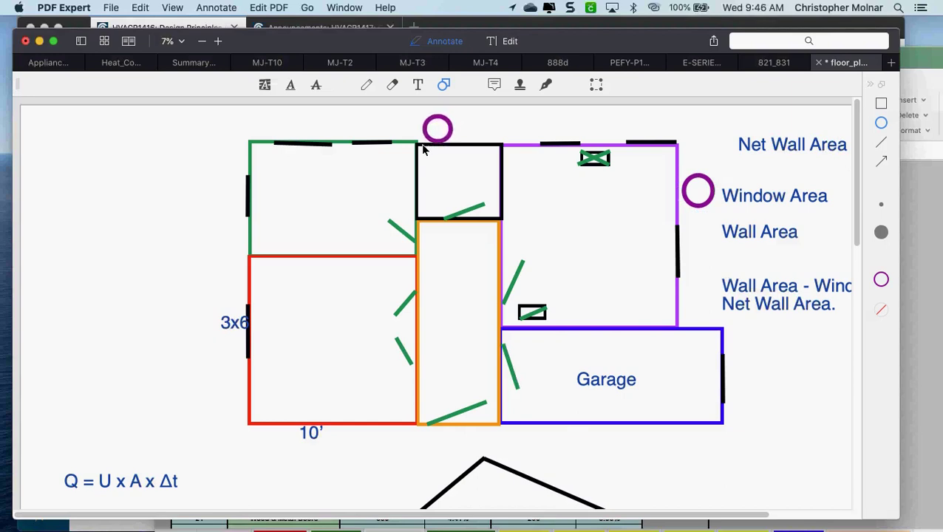
{"action": "left_click", "coordinate": [696, 177]}
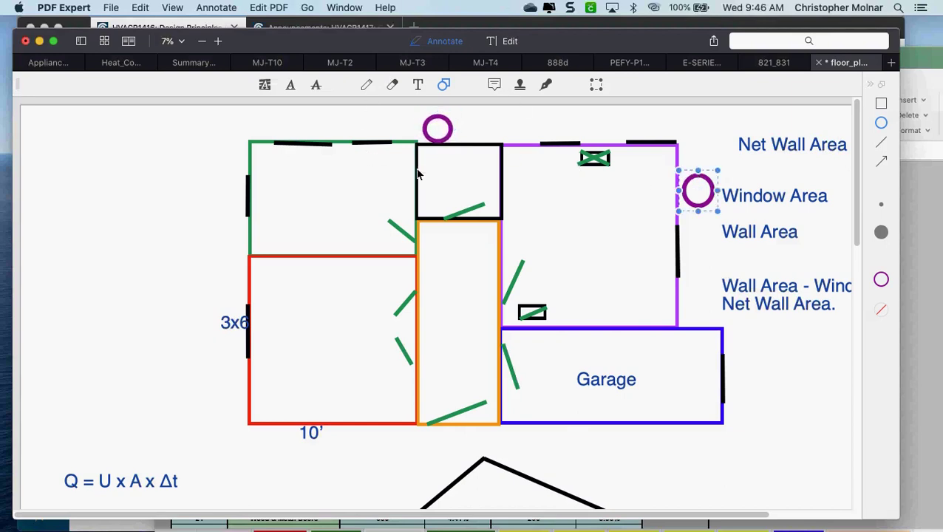
- Delete the circle beside the purple room, and draw a small black square in the garage, moving it into the black room below the remaining circle
{"action": "key", "text": "Delete"}
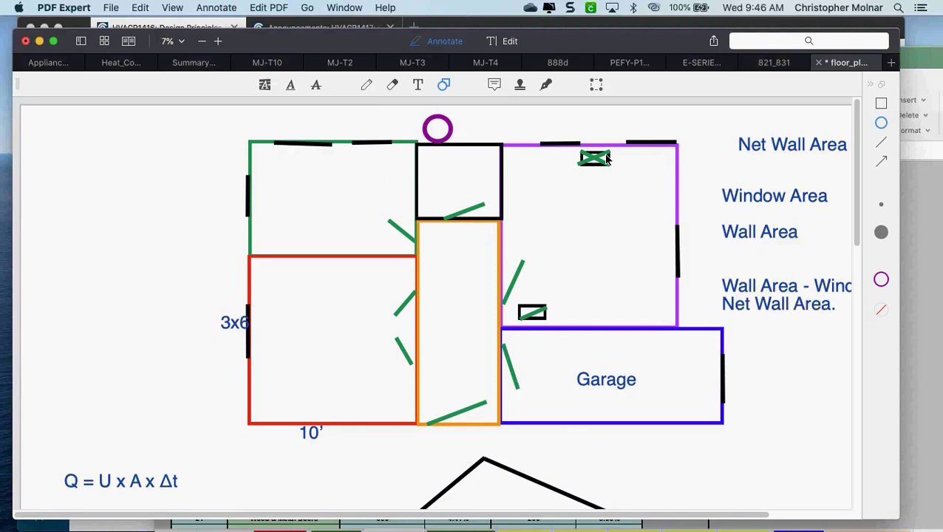
{"action": "left_click", "coordinate": [885, 108]}
{"action": "left_click_drag", "start_coordinate": [503, 389], "coordinate": [535, 420]}
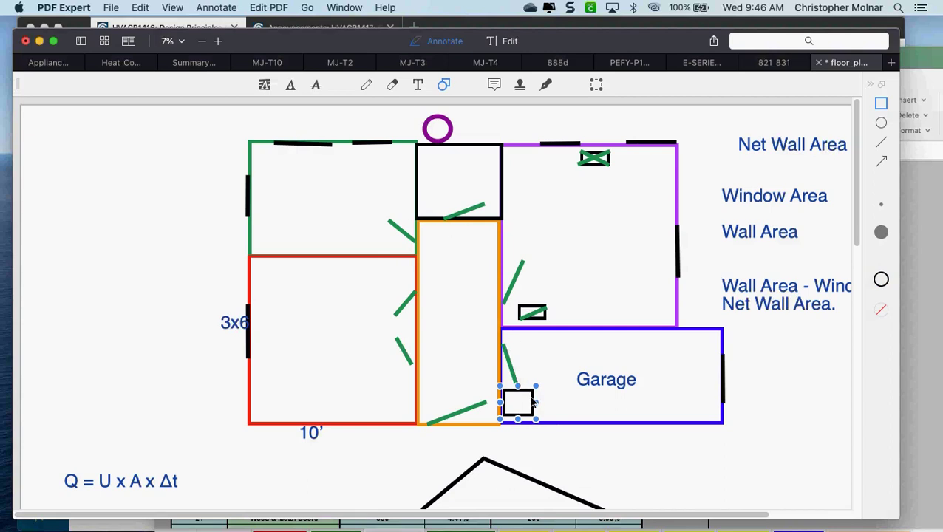
{"action": "left_click", "coordinate": [533, 399]}
{"action": "left_click_drag", "start_coordinate": [532, 400], "coordinate": [523, 242]}
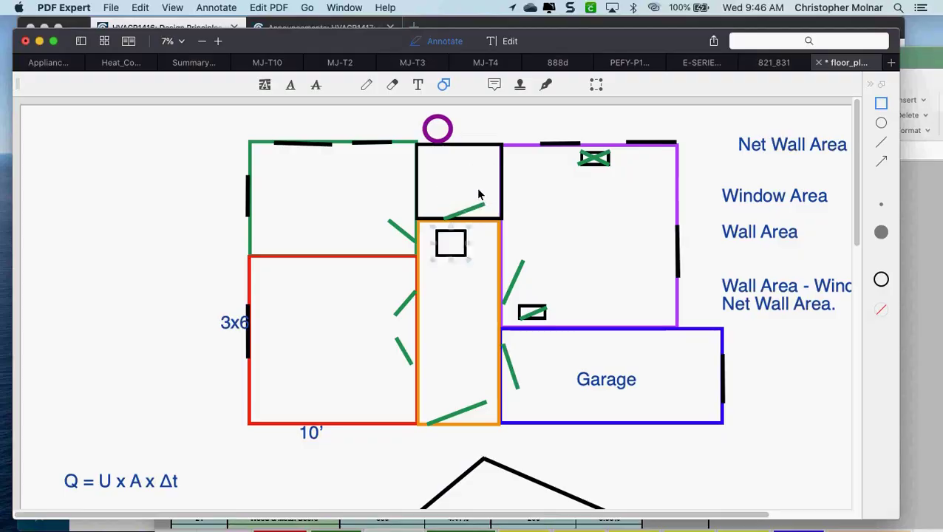
{"action": "left_click_drag", "start_coordinate": [458, 242], "coordinate": [451, 170]}
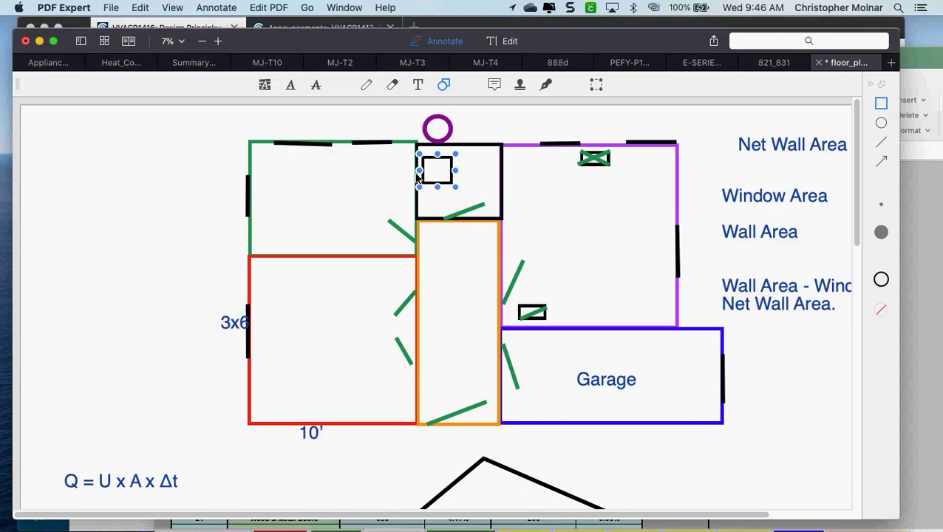
{"action": "left_click_drag", "start_coordinate": [425, 165], "coordinate": [431, 167]}
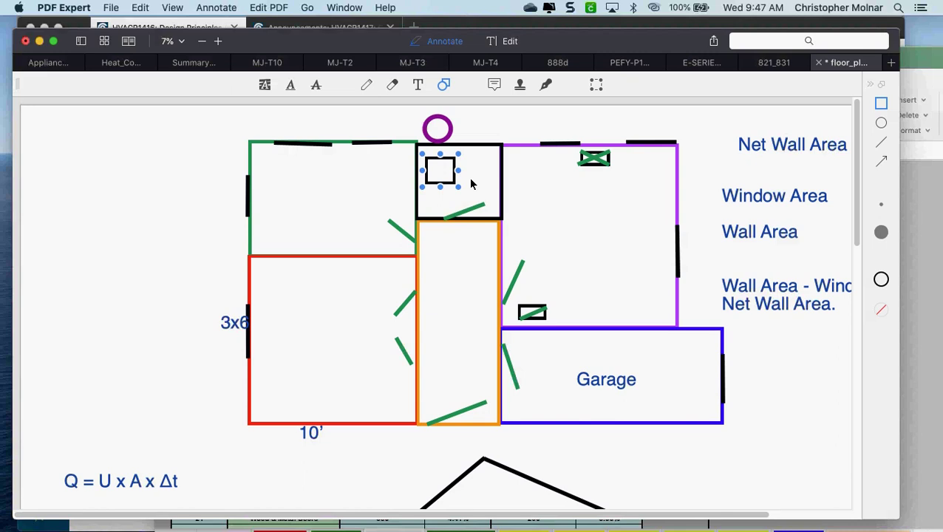
{"action": "mouse_move", "coordinate": [447, 183]}
{"action": "left_mouse_down"}
{"action": "mouse_move", "coordinate": [460, 310]}
{"action": "mouse_move", "coordinate": [452, 175]}
{"action": "mouse_move", "coordinate": [444, 180]}
{"action": "left_mouse_up"}
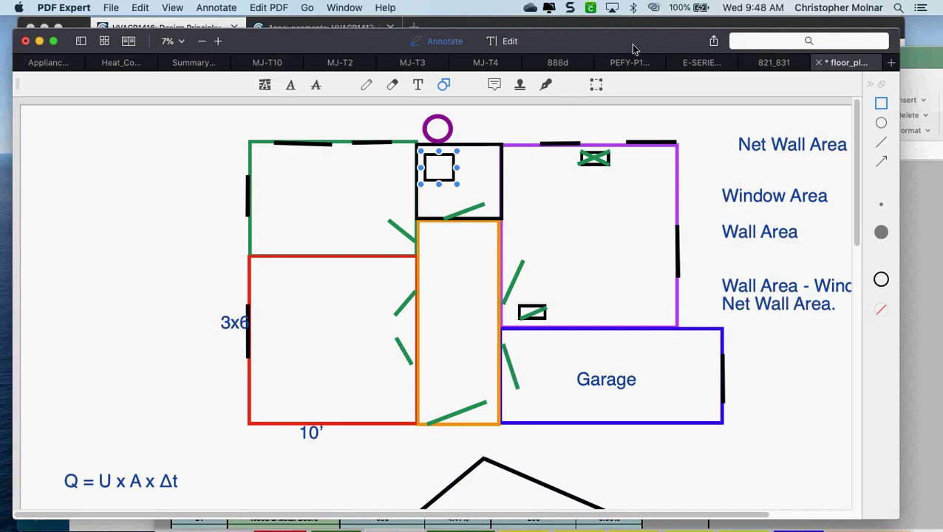
- Switch to the HVACR1416 course in Firefox and open Air Temp Equipment from the Equipment Selection (4/16) module in a new window
{"action": "left_click_drag", "start_coordinate": [633, 49], "coordinate": [612, 61]}
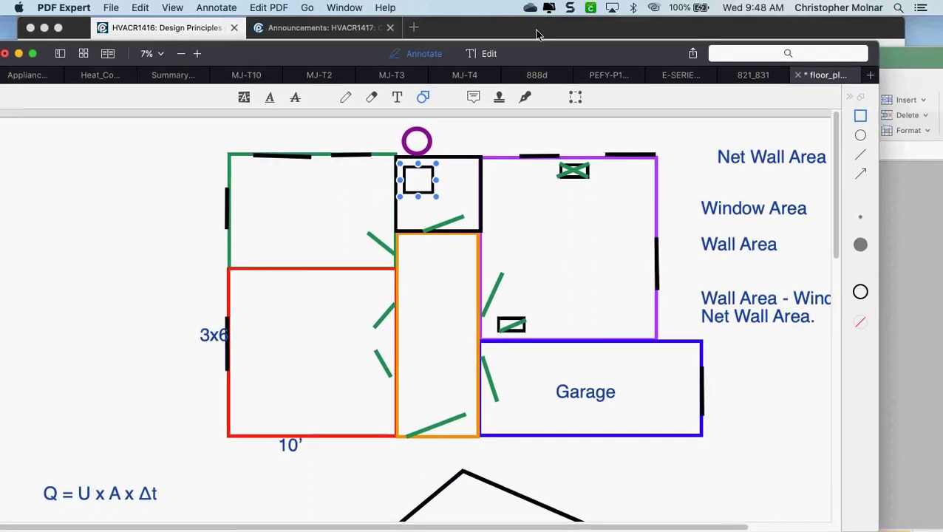
{"action": "left_click", "coordinate": [536, 32]}
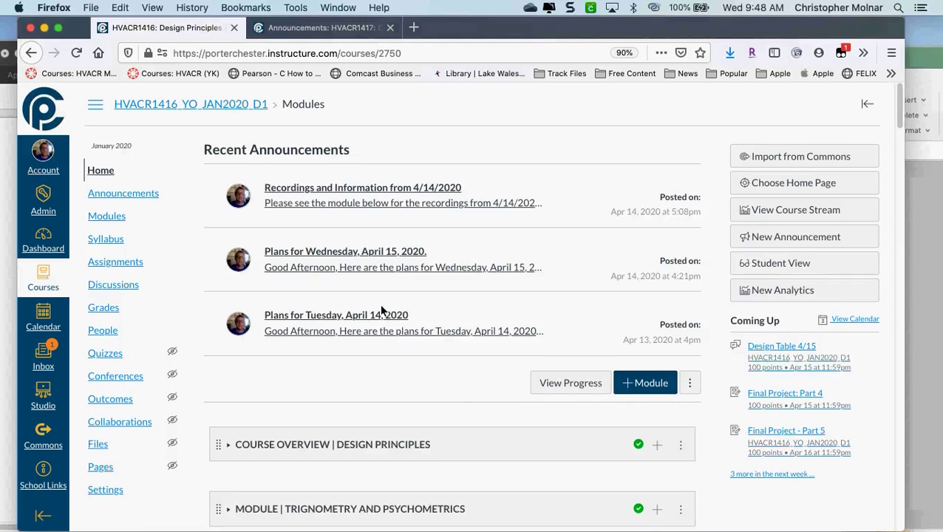
{"action": "scroll", "coordinate": [382, 309], "scroll_direction": "down", "scroll_amount": 10}
{"action": "scroll", "coordinate": [382, 310], "scroll_direction": "down", "scroll_amount": 8}
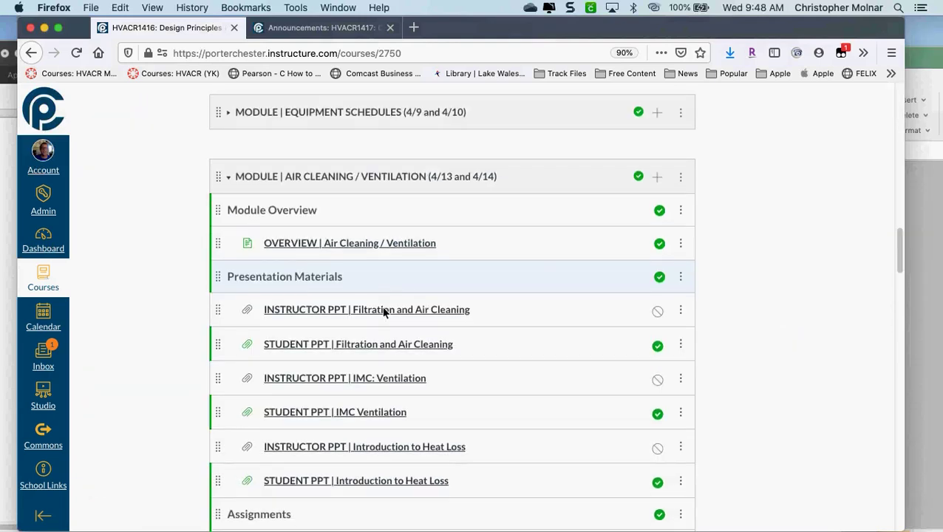
{"action": "scroll", "coordinate": [383, 313], "scroll_direction": "down", "scroll_amount": 6}
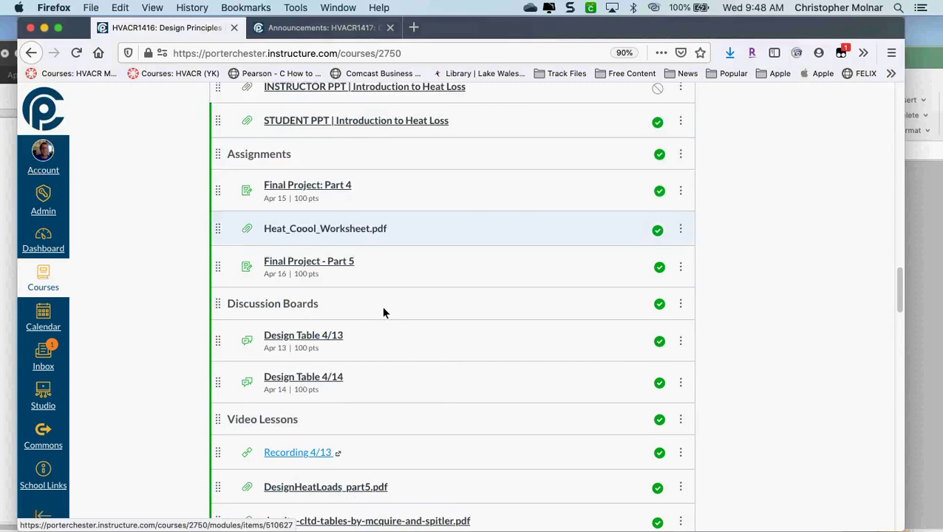
{"action": "scroll", "coordinate": [383, 313], "scroll_direction": "down", "scroll_amount": 14}
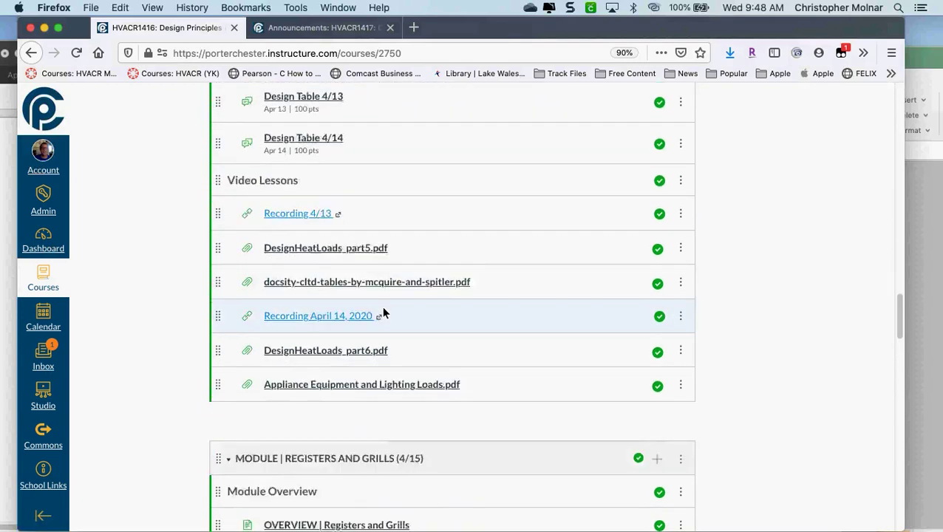
{"action": "scroll", "coordinate": [383, 314], "scroll_direction": "down", "scroll_amount": 1}
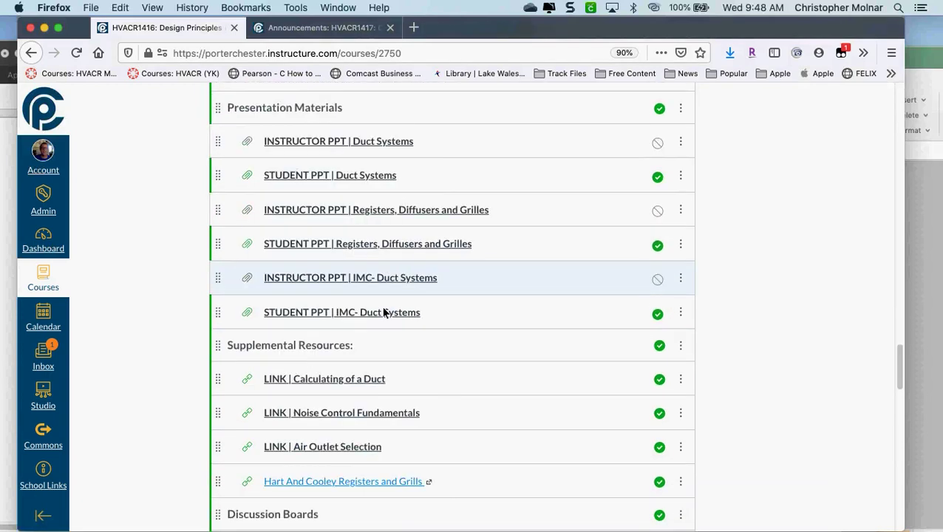
{"action": "scroll", "coordinate": [383, 313], "scroll_direction": "down", "scroll_amount": 8}
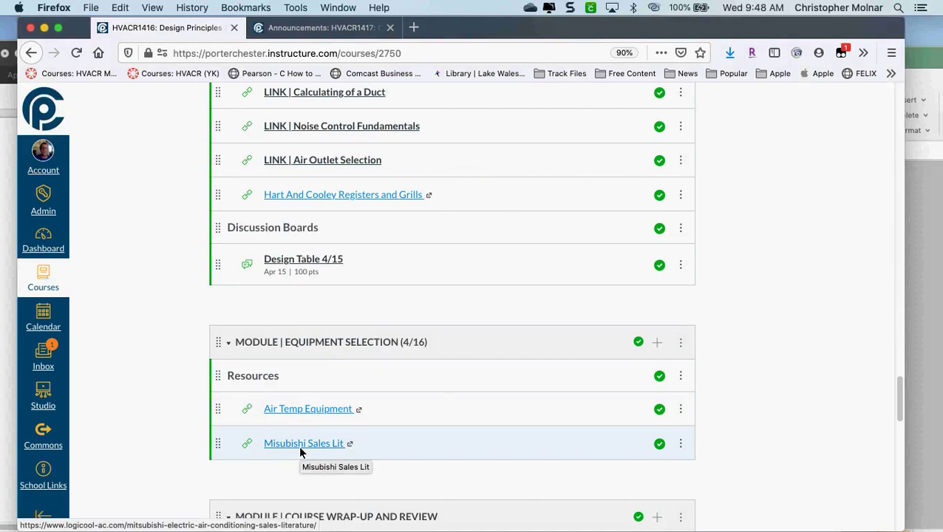
{"action": "left_click", "coordinate": [297, 410]}
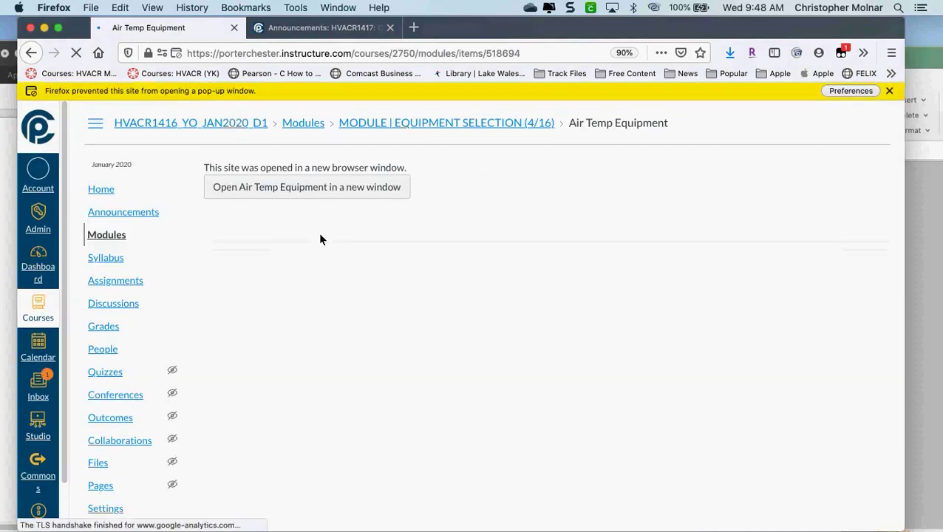
{"action": "left_click", "coordinate": [330, 190]}
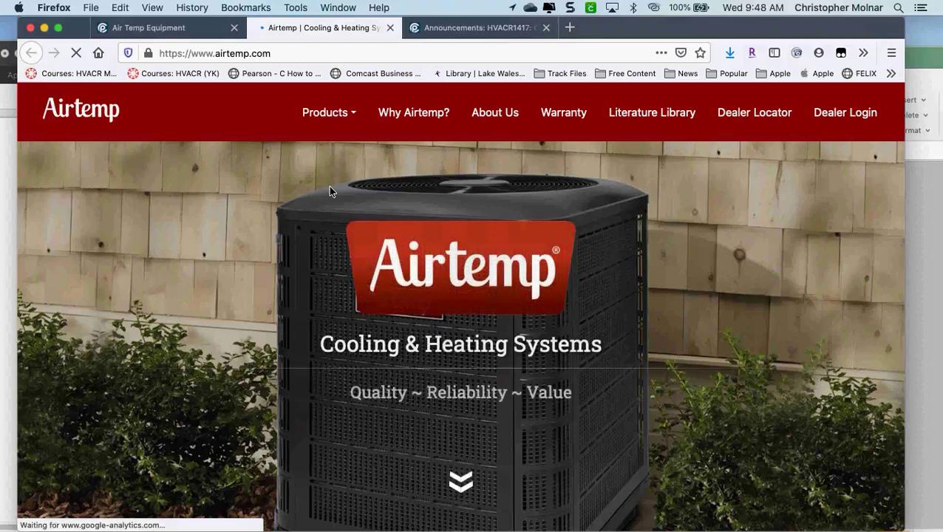
- Open Airtemp's Literature Library and search for products of type Air Conditioner - Split
{"action": "left_click", "coordinate": [660, 121]}
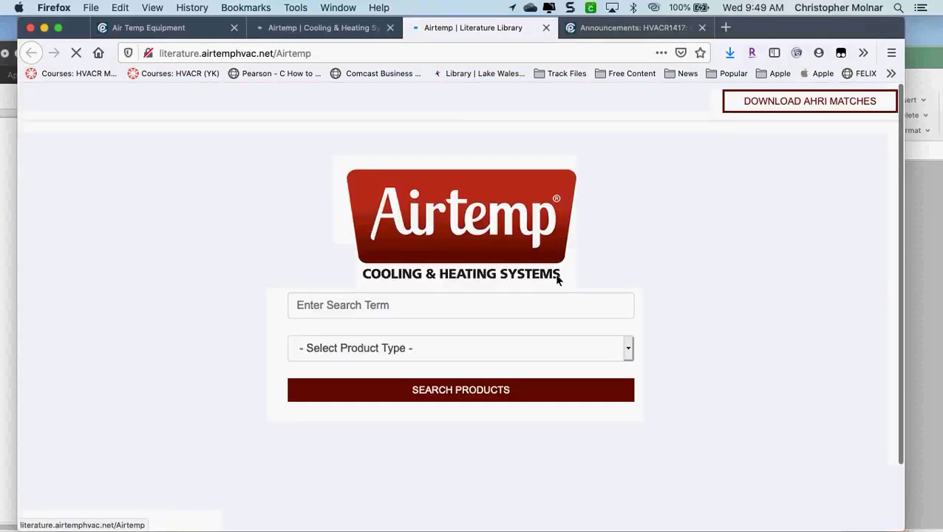
{"action": "left_click", "coordinate": [586, 348]}
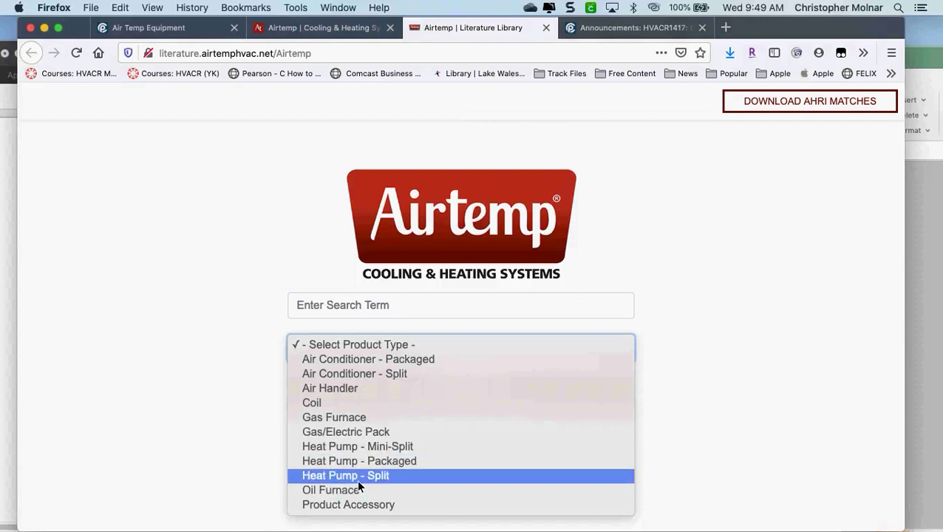
{"action": "left_click", "coordinate": [370, 374]}
{"action": "left_click", "coordinate": [405, 390]}
- View the VS(4,6)BF 16 SEER product in the split air conditioner list
{"action": "scroll", "coordinate": [401, 396], "scroll_direction": "down", "scroll_amount": 2}
{"action": "scroll", "coordinate": [401, 396], "scroll_direction": "down", "scroll_amount": 1}
{"action": "scroll", "coordinate": [402, 397], "scroll_direction": "down", "scroll_amount": 1}
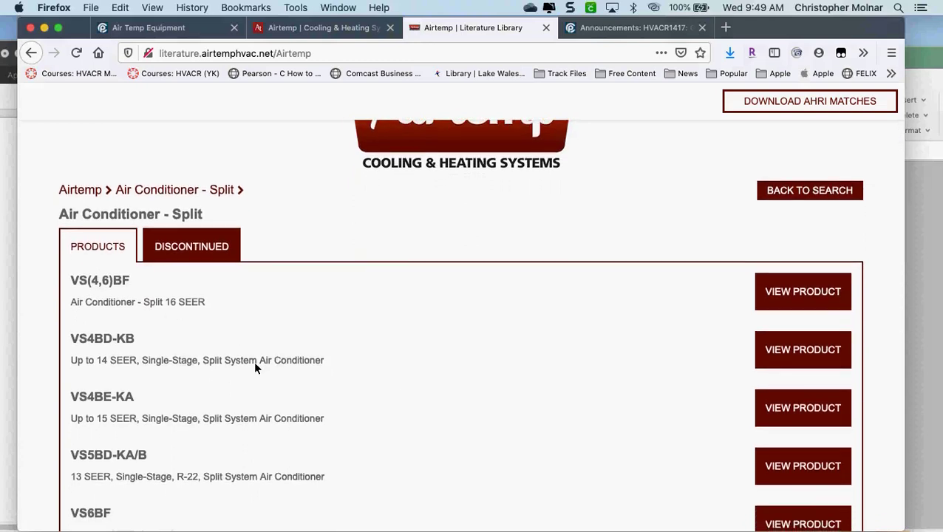
{"action": "left_click", "coordinate": [796, 299]}
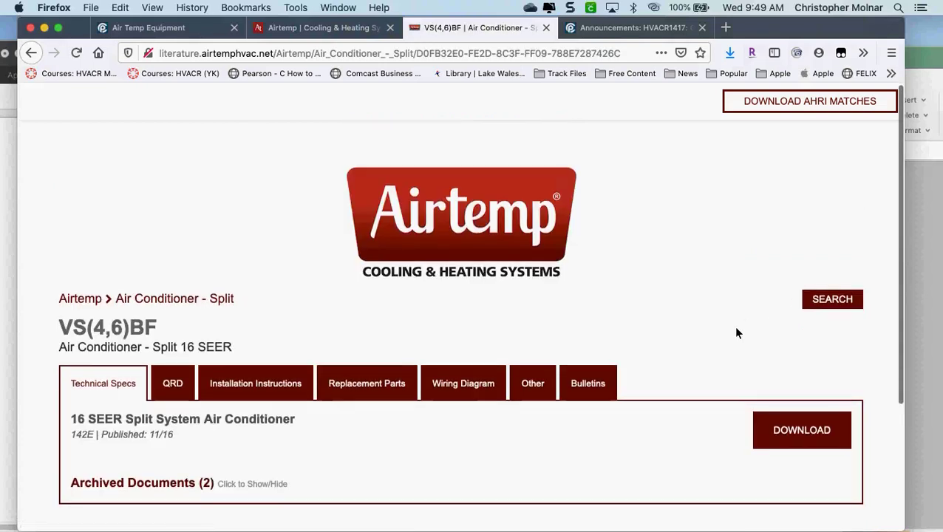
- Download the 16 SEER Split System Air Conditioner technical specs and open the downloaded 142e document in PDF Expert
{"action": "scroll", "coordinate": [737, 331], "scroll_direction": "down", "scroll_amount": 1}
{"action": "scroll", "coordinate": [737, 334], "scroll_direction": "down", "scroll_amount": 1}
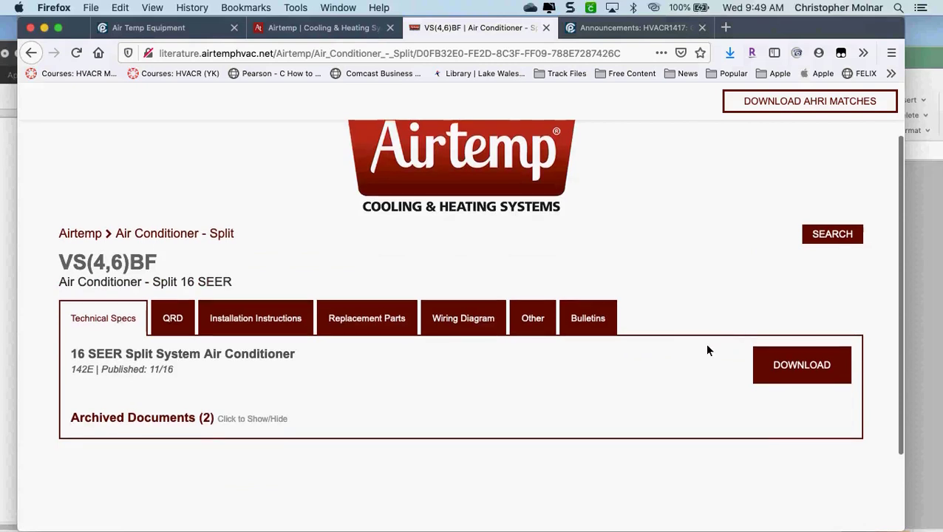
{"action": "scroll", "coordinate": [689, 357], "scroll_direction": "down", "scroll_amount": 1}
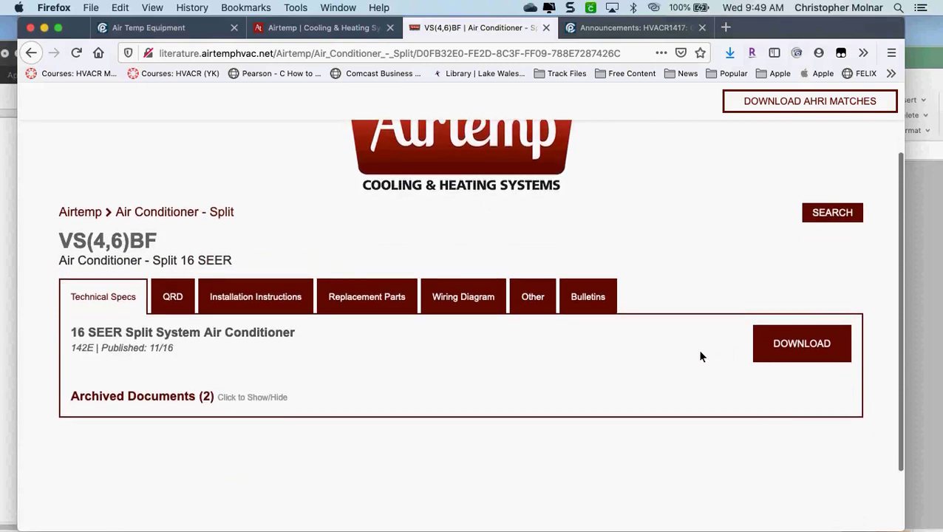
{"action": "left_click", "coordinate": [729, 52]}
{"action": "left_click", "coordinate": [769, 262]}
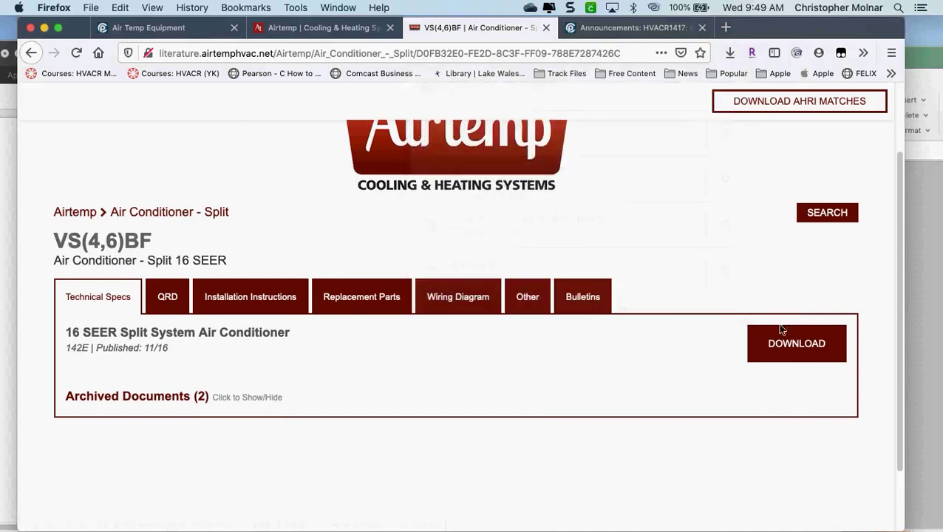
{"action": "left_click", "coordinate": [789, 361]}
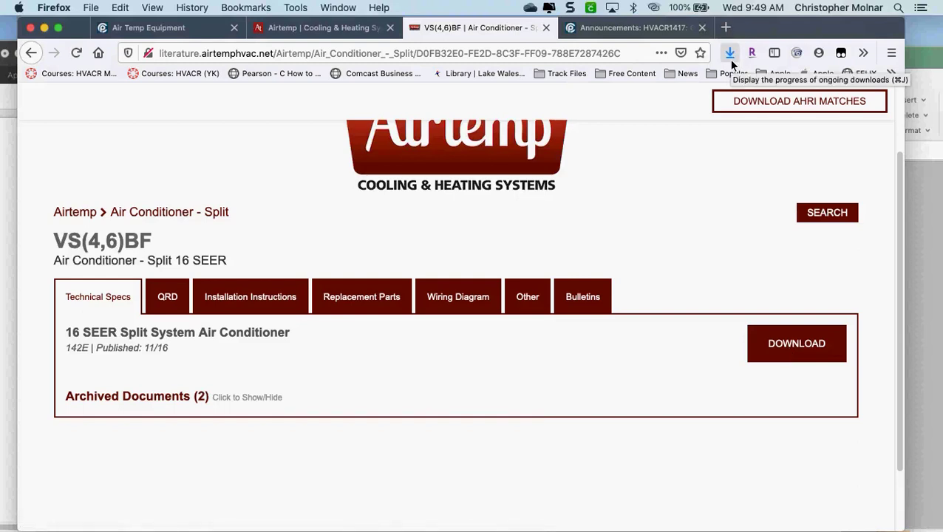
{"action": "left_click", "coordinate": [728, 53]}
{"action": "left_click", "coordinate": [648, 91]}
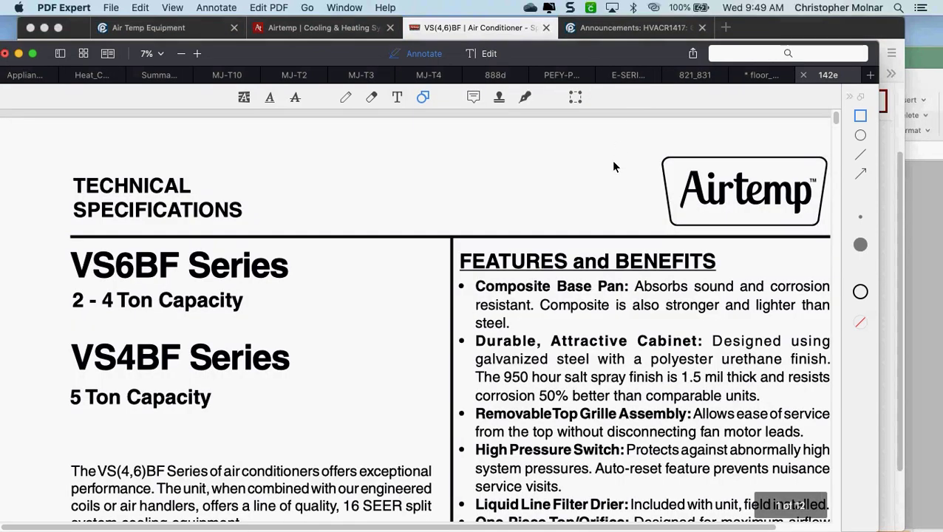
- Read through the VS6BF/VS4BF technical specifications, covering the series capacities, features and benefits, model identification codes and outdoor section dimensions
{"action": "scroll", "coordinate": [613, 167], "scroll_direction": "down", "scroll_amount": 1}
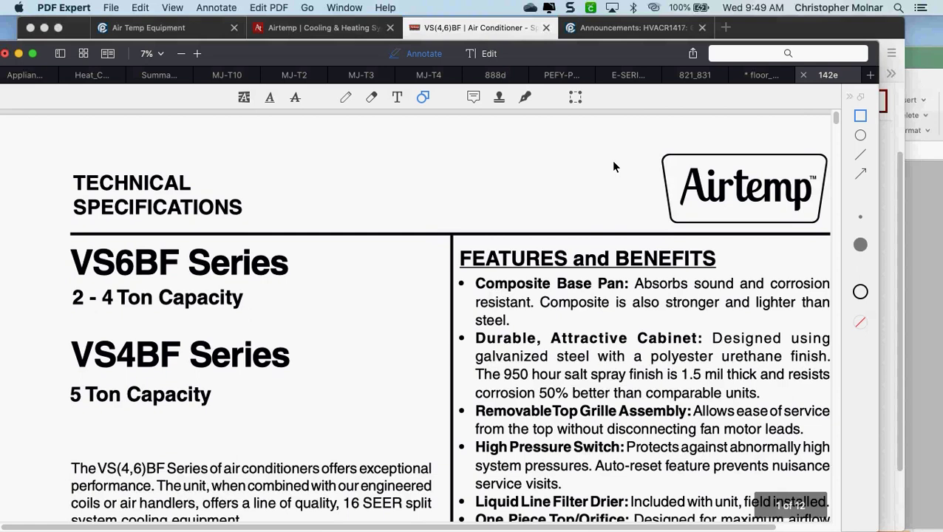
{"action": "scroll", "coordinate": [614, 167], "scroll_direction": "down", "scroll_amount": 1}
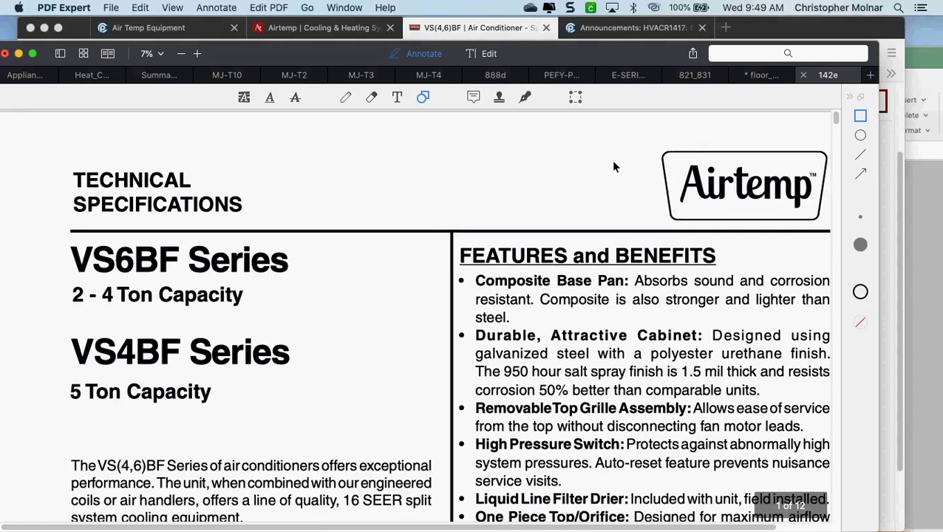
{"action": "scroll", "coordinate": [614, 167], "scroll_direction": "down", "scroll_amount": 1}
{"action": "scroll", "coordinate": [614, 167], "scroll_direction": "down", "scroll_amount": 1}
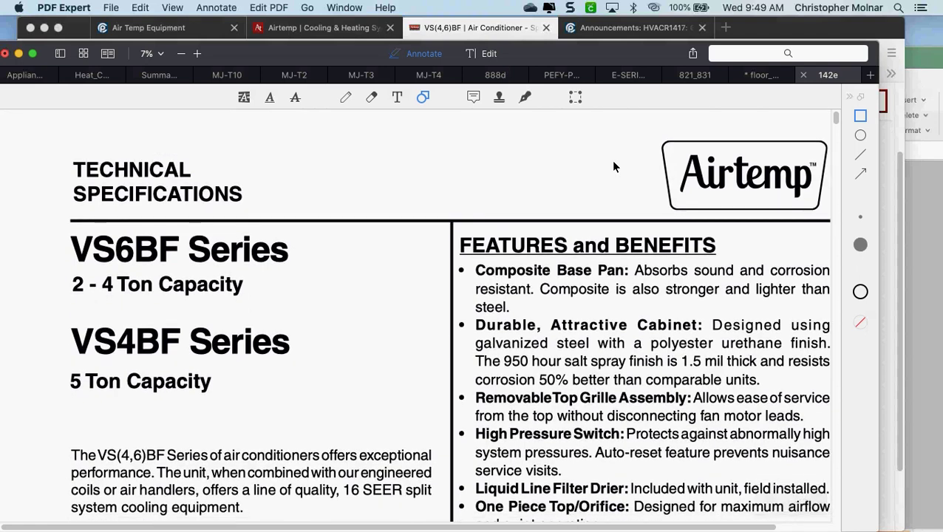
{"action": "scroll", "coordinate": [613, 167], "scroll_direction": "down", "scroll_amount": 2}
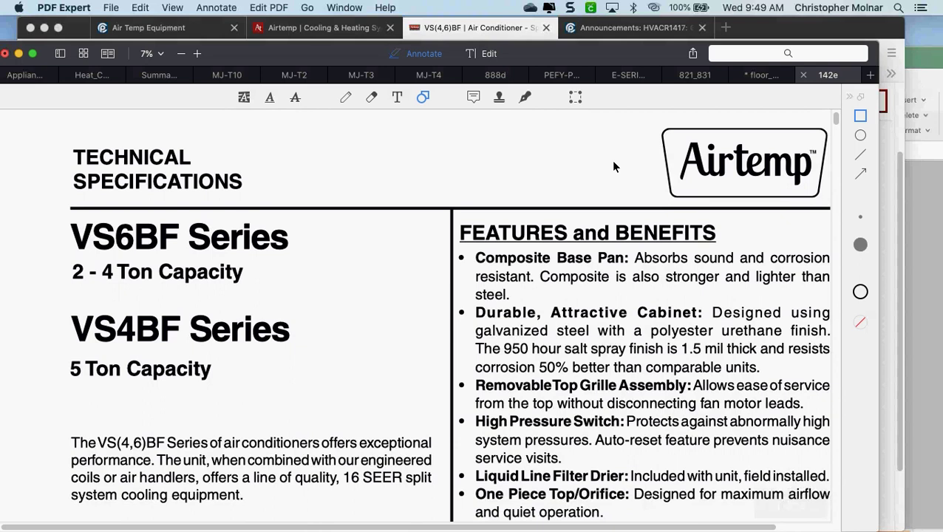
{"action": "scroll", "coordinate": [613, 167], "scroll_direction": "down", "scroll_amount": 2}
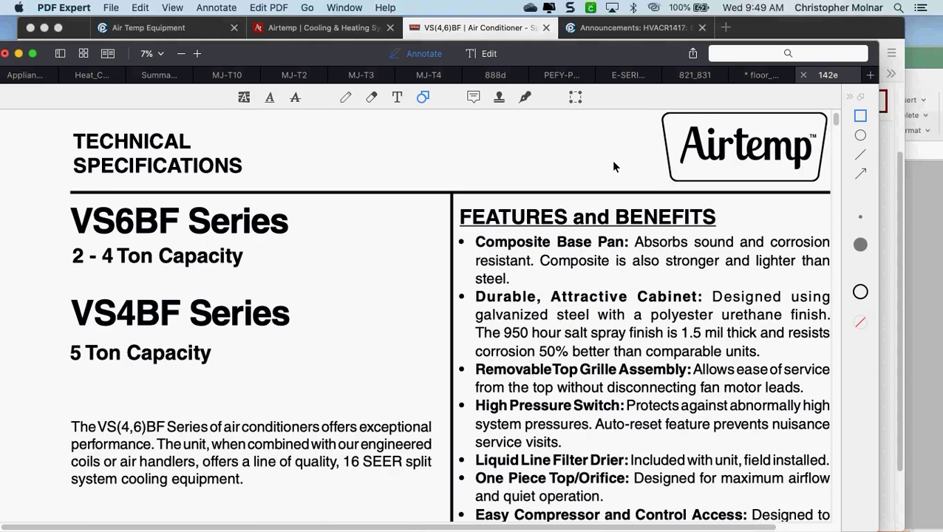
{"action": "scroll", "coordinate": [614, 166], "scroll_direction": "down", "scroll_amount": 1}
{"action": "scroll", "coordinate": [613, 166], "scroll_direction": "down", "scroll_amount": 1}
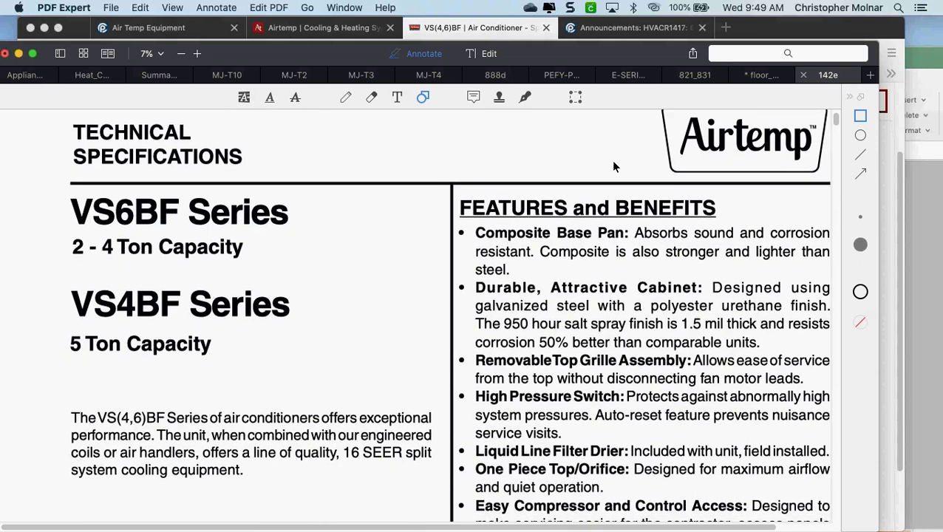
{"action": "scroll", "coordinate": [613, 167], "scroll_direction": "down", "scroll_amount": 10}
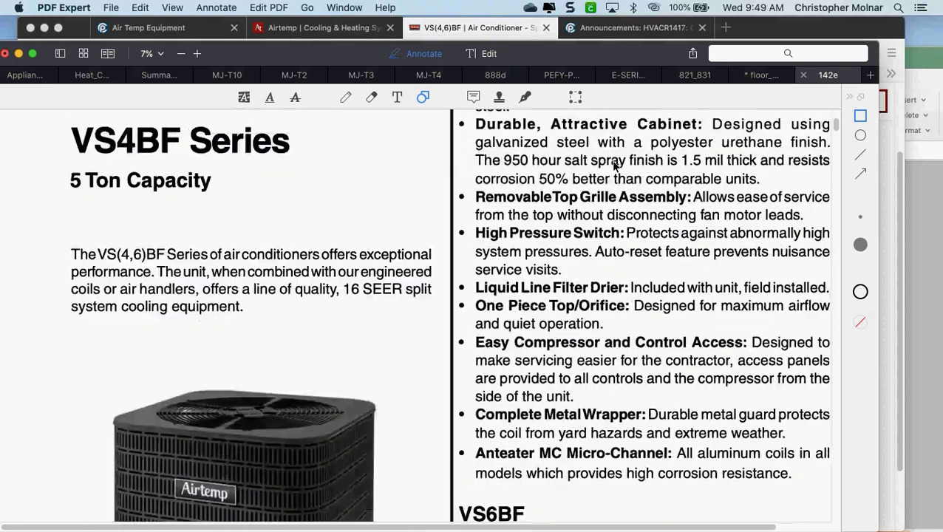
{"action": "scroll", "coordinate": [613, 167], "scroll_direction": "down", "scroll_amount": 5}
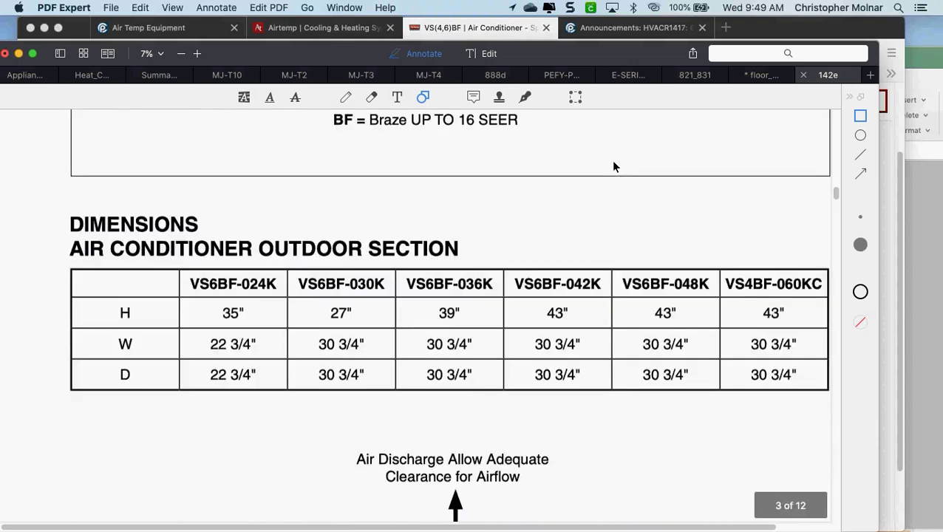
{"action": "scroll", "coordinate": [614, 166], "scroll_direction": "up", "scroll_amount": 5}
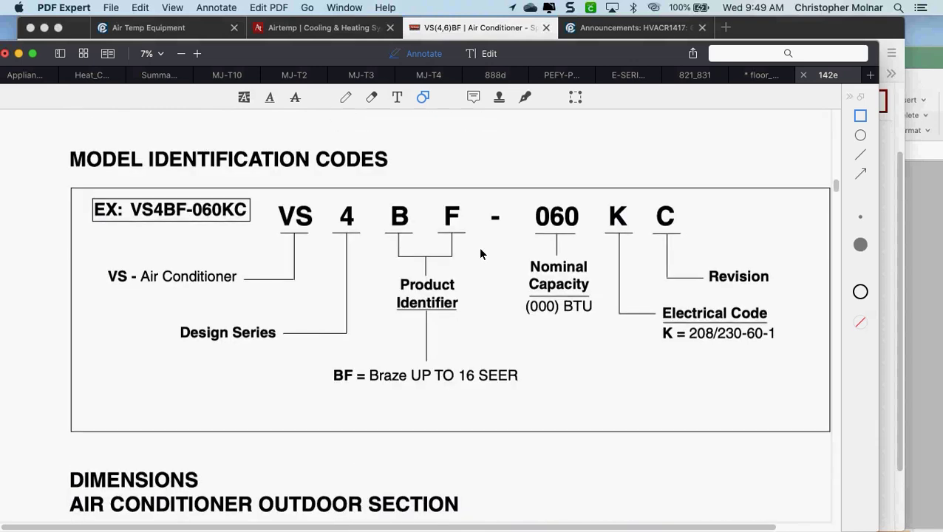
{"action": "scroll", "coordinate": [480, 254], "scroll_direction": "down", "scroll_amount": 1}
{"action": "scroll", "coordinate": [481, 254], "scroll_direction": "down", "scroll_amount": 1}
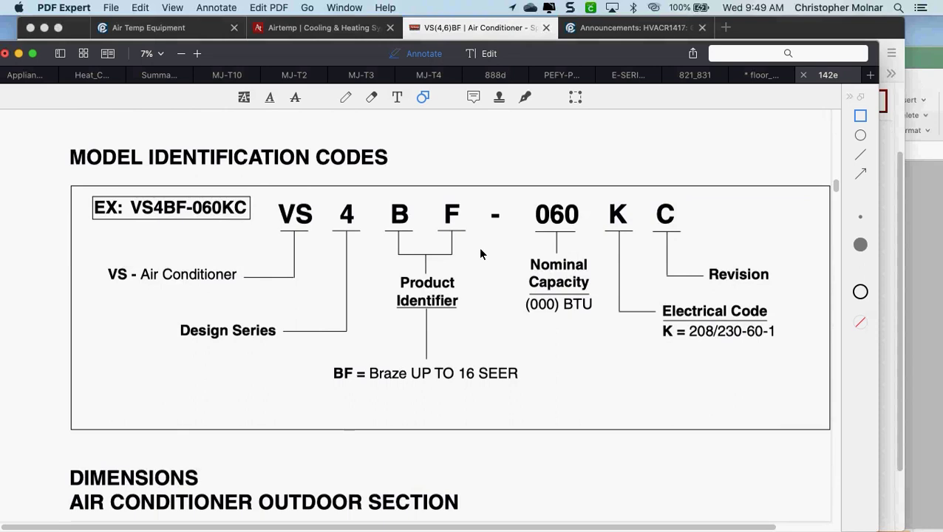
{"action": "scroll", "coordinate": [481, 254], "scroll_direction": "down", "scroll_amount": 1}
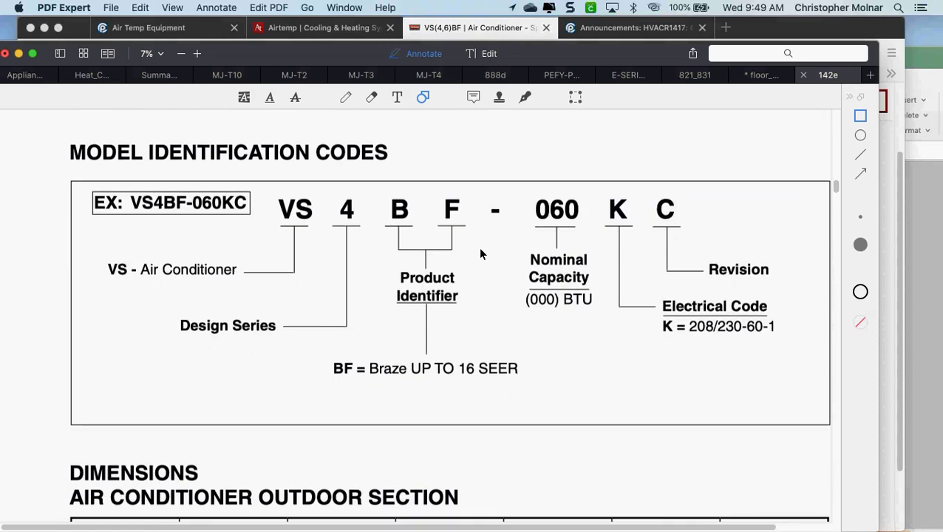
- Review the 16 SEER single-phase System Cooling Capacities tables, comparing outdoor and indoor unit pairings with air handlers and coils
{"action": "scroll", "coordinate": [480, 254], "scroll_direction": "down", "scroll_amount": 2}
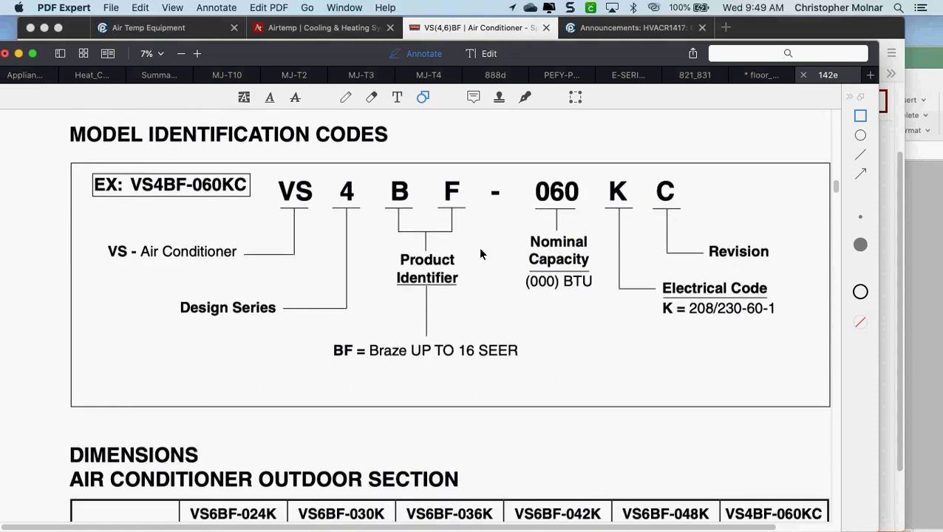
{"action": "scroll", "coordinate": [479, 247], "scroll_direction": "down", "scroll_amount": 10}
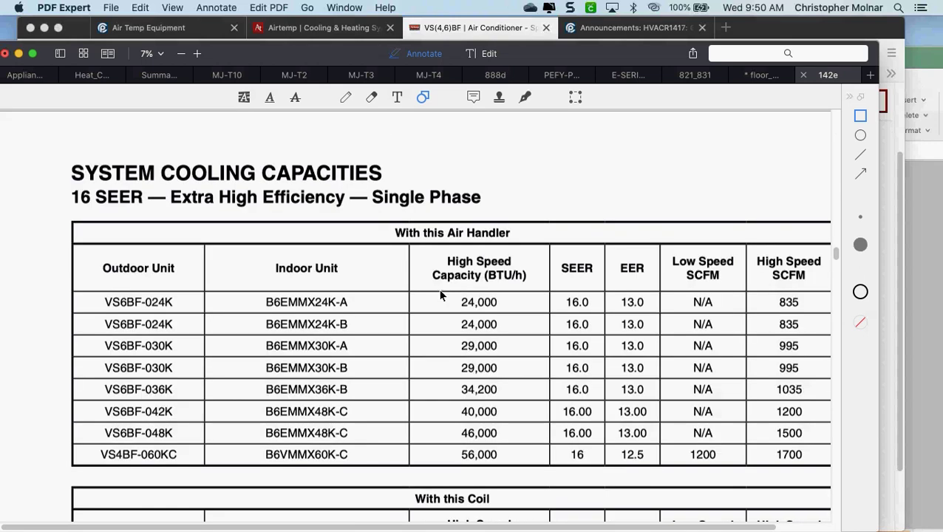
{"action": "scroll", "coordinate": [440, 294], "scroll_direction": "down", "scroll_amount": 1}
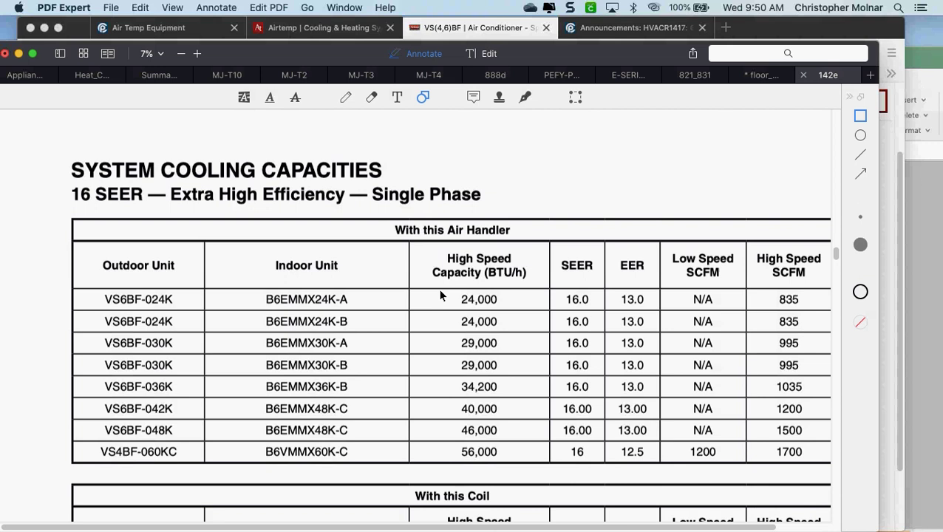
{"action": "scroll", "coordinate": [440, 296], "scroll_direction": "down", "scroll_amount": 2}
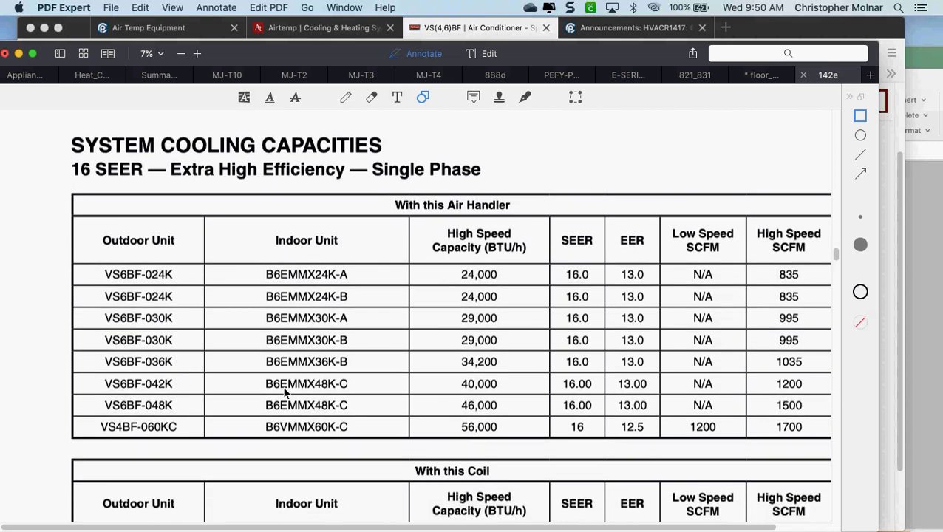
{"action": "scroll", "coordinate": [285, 392], "scroll_direction": "down", "scroll_amount": 5}
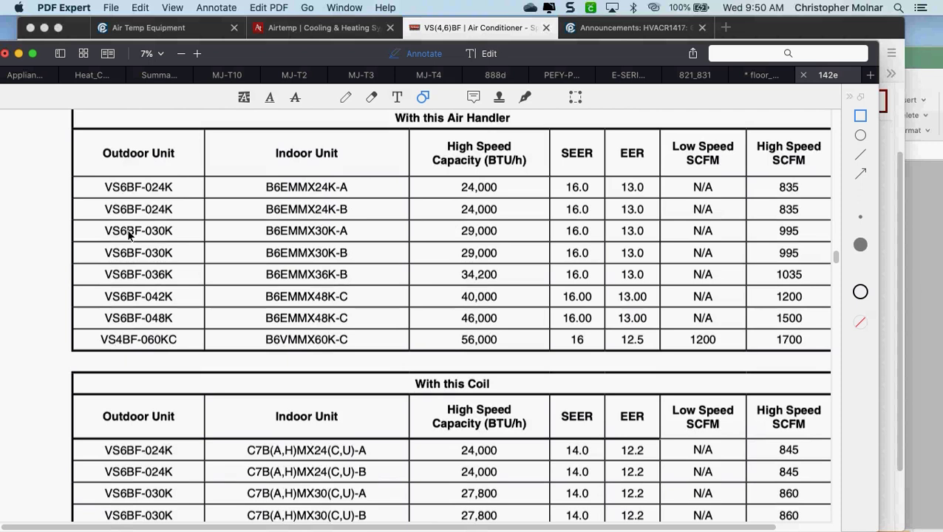
{"action": "scroll", "coordinate": [128, 235], "scroll_direction": "down", "scroll_amount": 1}
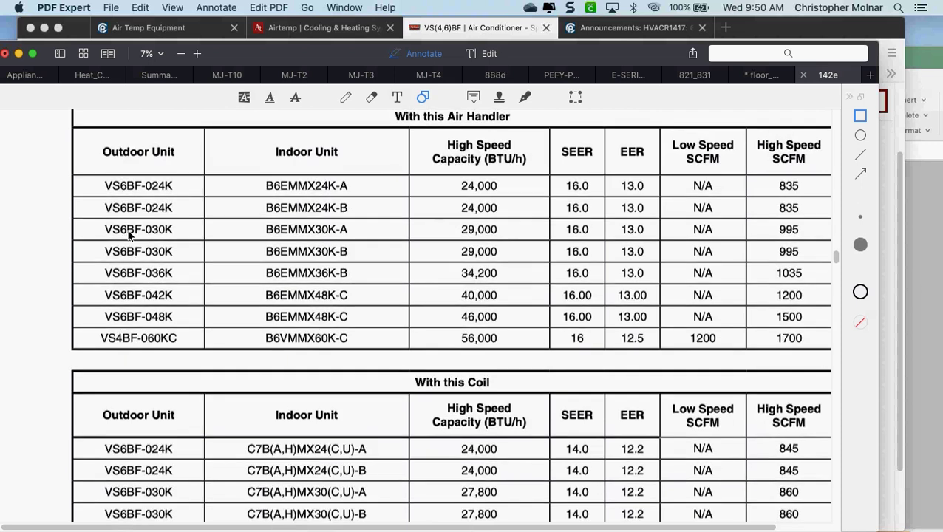
{"action": "scroll", "coordinate": [129, 235], "scroll_direction": "down", "scroll_amount": 1}
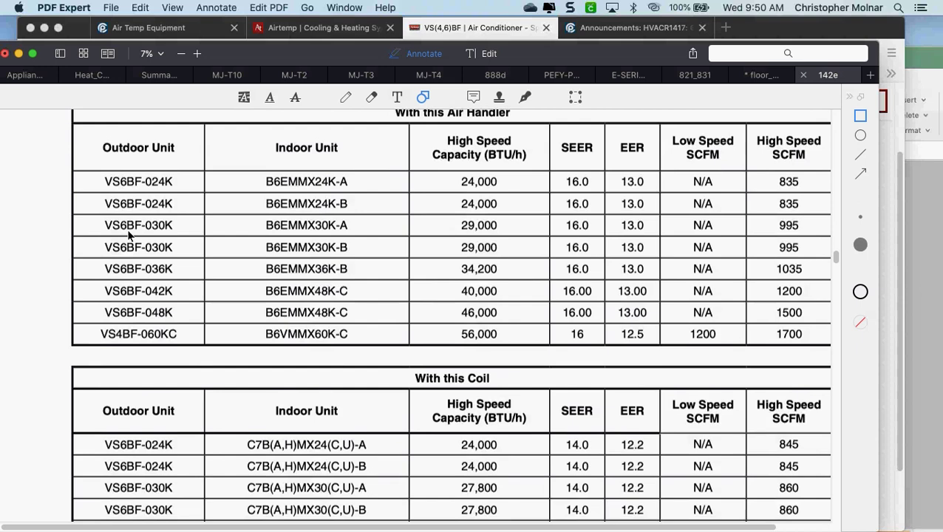
{"action": "scroll", "coordinate": [129, 235], "scroll_direction": "down", "scroll_amount": 1}
{"action": "scroll", "coordinate": [129, 235], "scroll_direction": "down", "scroll_amount": 5}
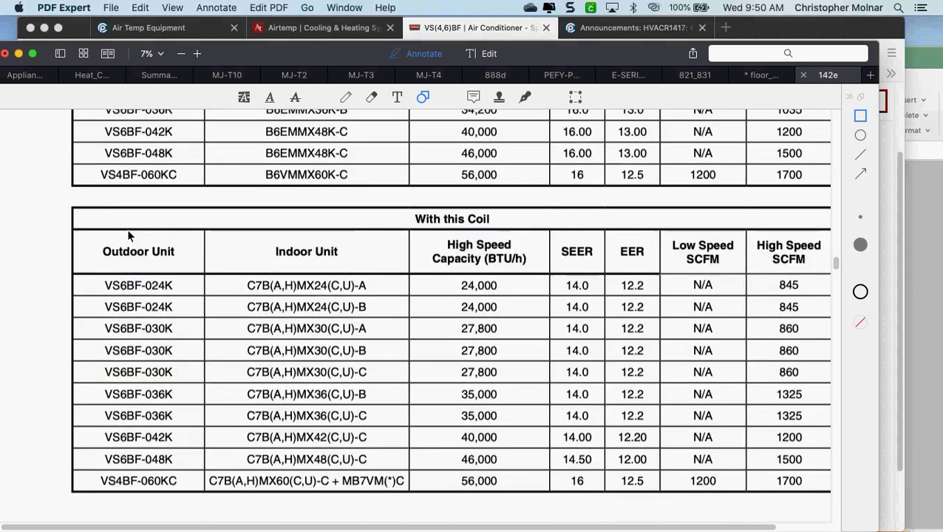
{"action": "scroll", "coordinate": [128, 235], "scroll_direction": "down", "scroll_amount": 10}
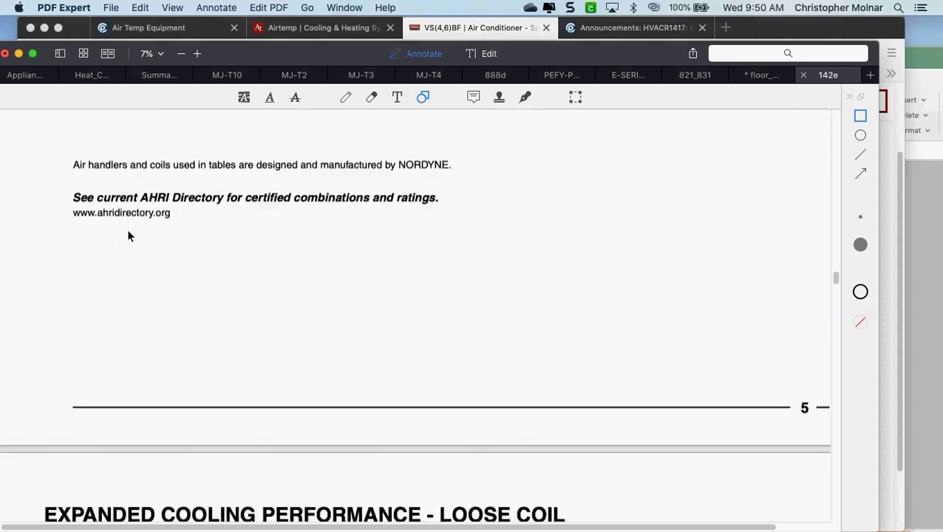
- In the VS6BF-024K loose coil Expanded Cooling Performance table, draw rectangles around the 900 CFM value and the start of the model combination heading
{"action": "scroll", "coordinate": [128, 236], "scroll_direction": "down", "scroll_amount": 3}
{"action": "scroll", "coordinate": [128, 236], "scroll_direction": "down", "scroll_amount": 3}
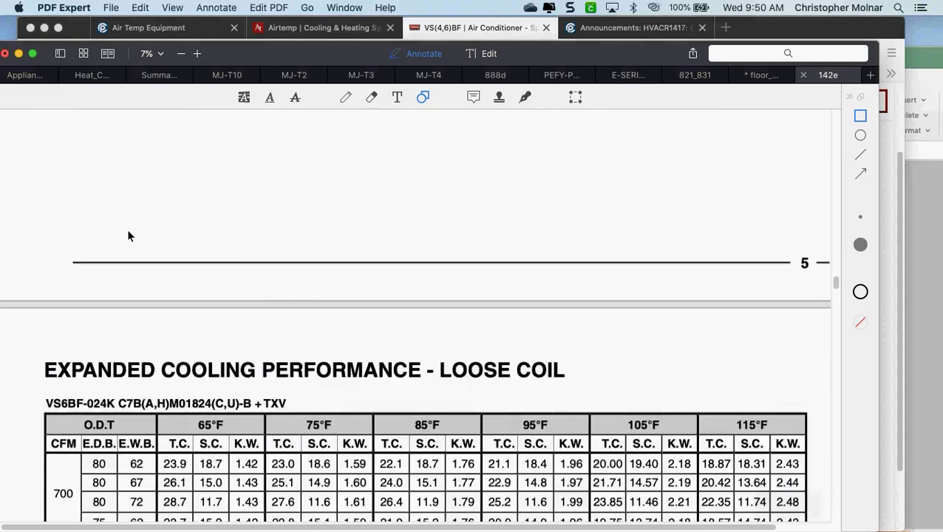
{"action": "scroll", "coordinate": [128, 236], "scroll_direction": "down", "scroll_amount": 4}
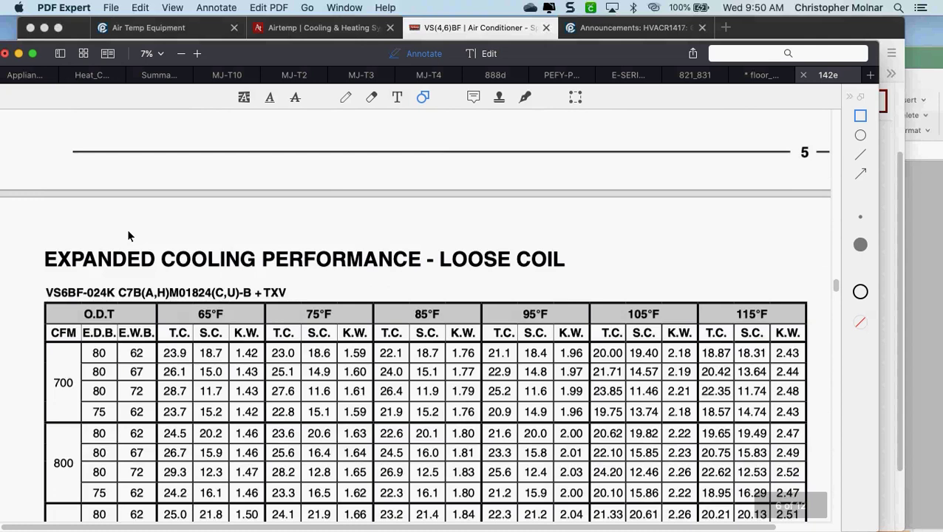
{"action": "scroll", "coordinate": [127, 236], "scroll_direction": "down", "scroll_amount": 2}
{"action": "mouse_move", "coordinate": [82, 178]}
{"action": "left_mouse_down"}
{"action": "mouse_move", "coordinate": [35, 221]}
{"action": "mouse_move", "coordinate": [31, 243]}
{"action": "left_mouse_up"}
{"action": "left_click_drag", "start_coordinate": [81, 211], "coordinate": [168, 220]}
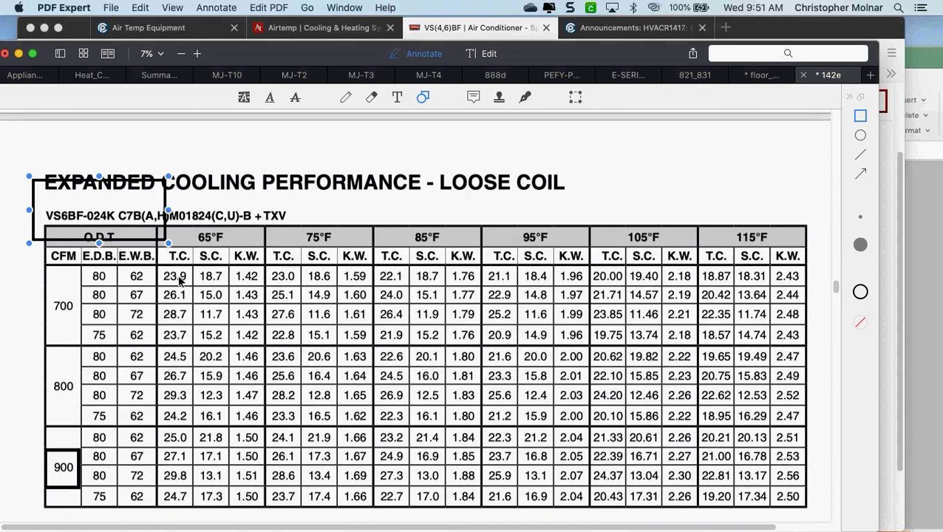
- In the System Cooling Capacities tables, box the first VS6BF-024K outdoor unit, its 24,000 BTU/h capacity, and the Indoor Unit column across both tables
{"action": "scroll", "coordinate": [179, 280], "scroll_direction": "up", "scroll_amount": 1}
{"action": "scroll", "coordinate": [179, 279], "scroll_direction": "up", "scroll_amount": 1}
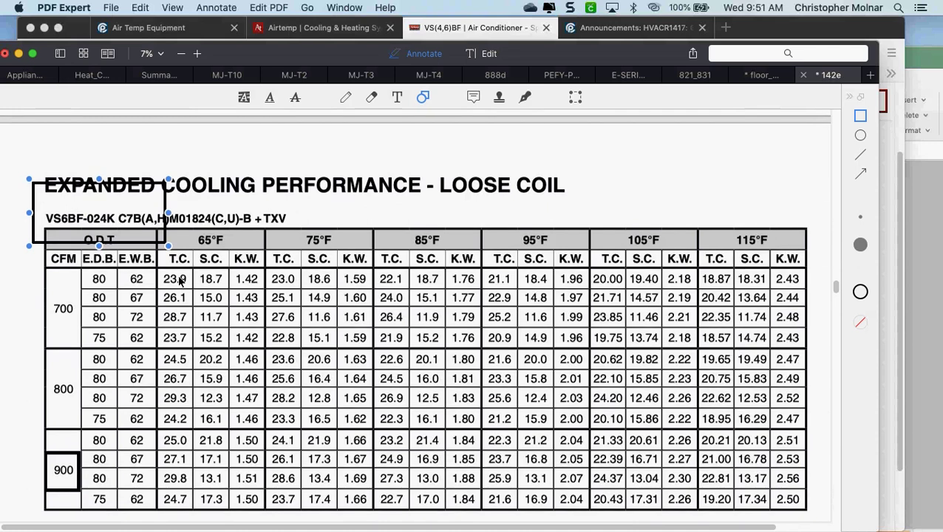
{"action": "scroll", "coordinate": [179, 279], "scroll_direction": "up", "scroll_amount": 1}
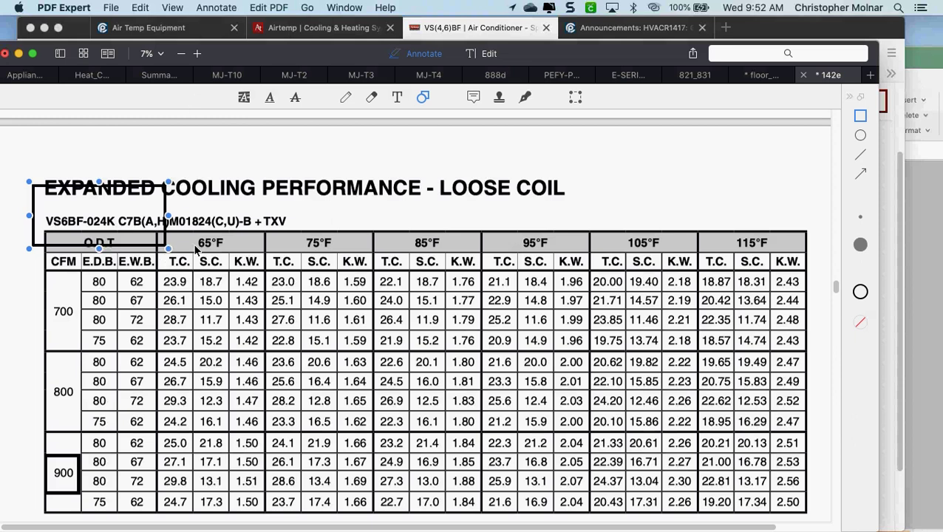
{"action": "scroll", "coordinate": [196, 250], "scroll_direction": "up", "scroll_amount": 1}
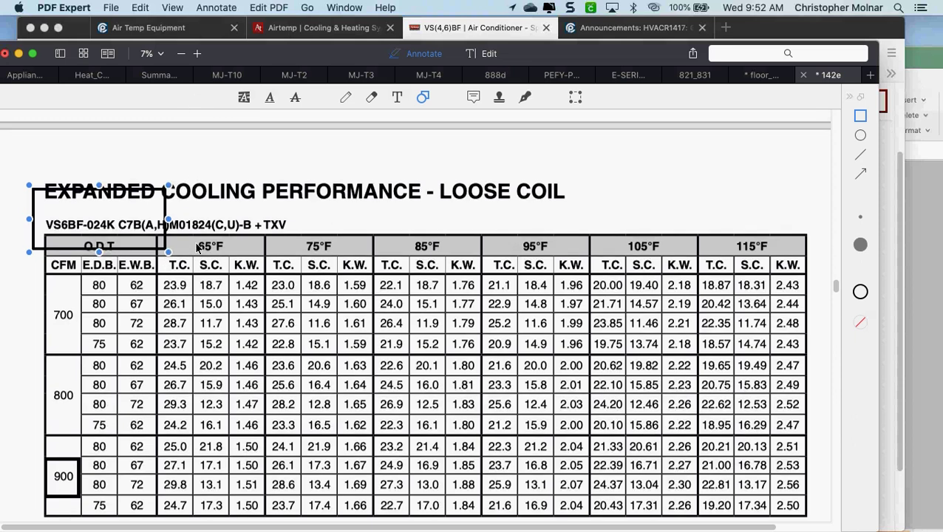
{"action": "scroll", "coordinate": [198, 248], "scroll_direction": "up", "scroll_amount": 3}
{"action": "scroll", "coordinate": [197, 248], "scroll_direction": "up", "scroll_amount": 1}
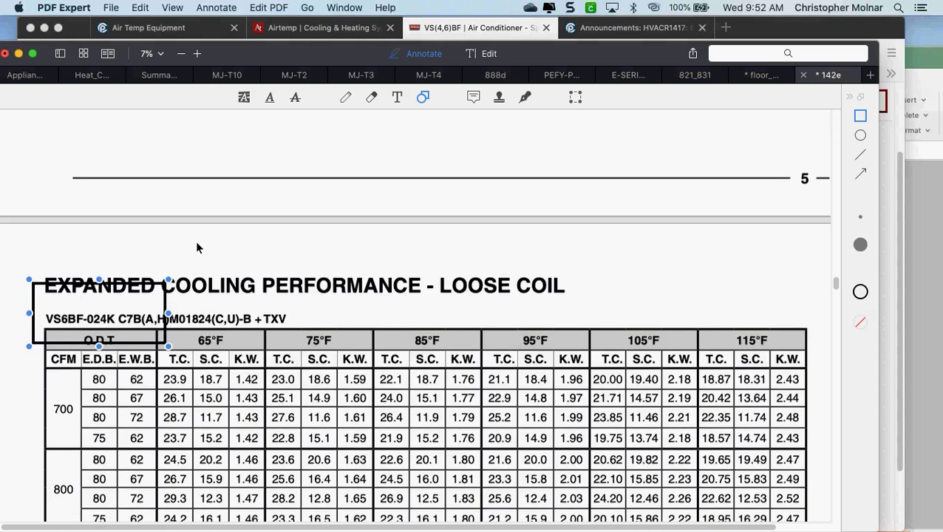
{"action": "scroll", "coordinate": [197, 248], "scroll_direction": "up", "scroll_amount": 2}
{"action": "scroll", "coordinate": [197, 247], "scroll_direction": "up", "scroll_amount": 10}
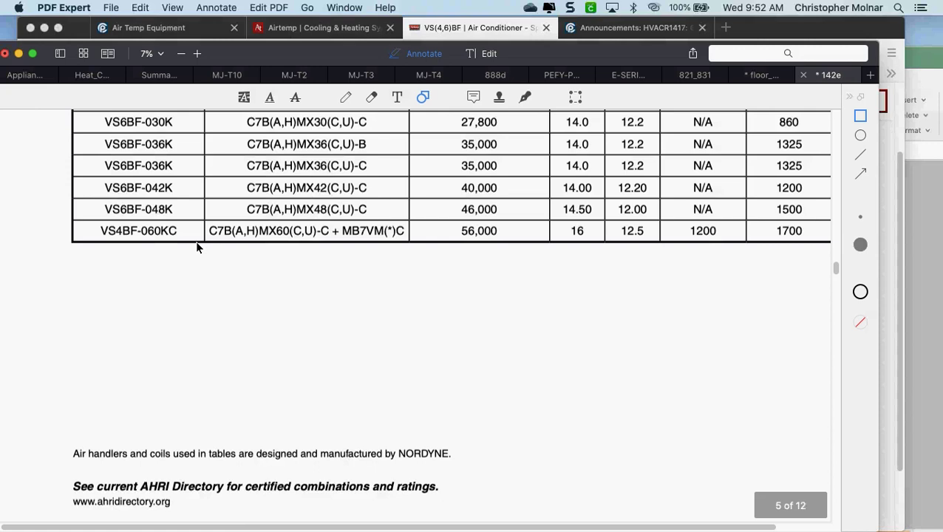
{"action": "scroll", "coordinate": [197, 248], "scroll_direction": "up", "scroll_amount": 1}
{"action": "scroll", "coordinate": [197, 247], "scroll_direction": "up", "scroll_amount": 10}
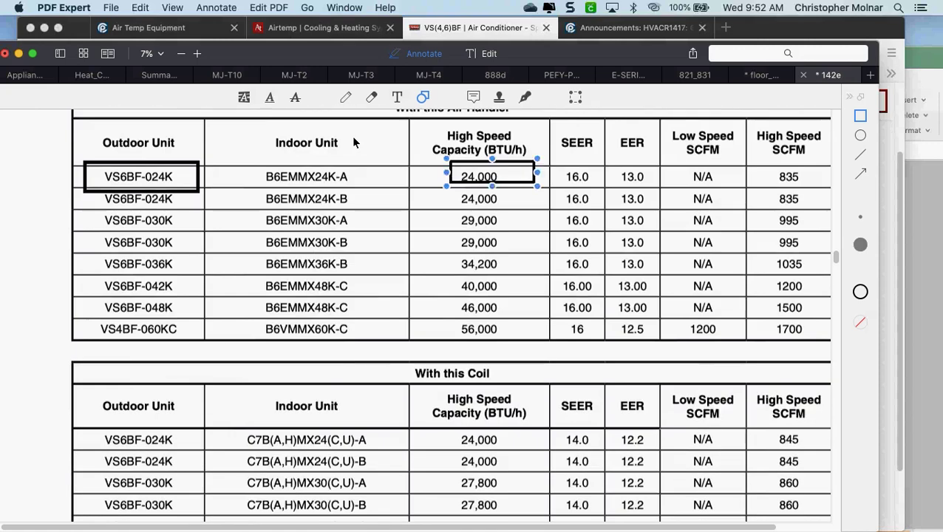
{"action": "left_click_drag", "start_coordinate": [255, 136], "coordinate": [396, 478]}
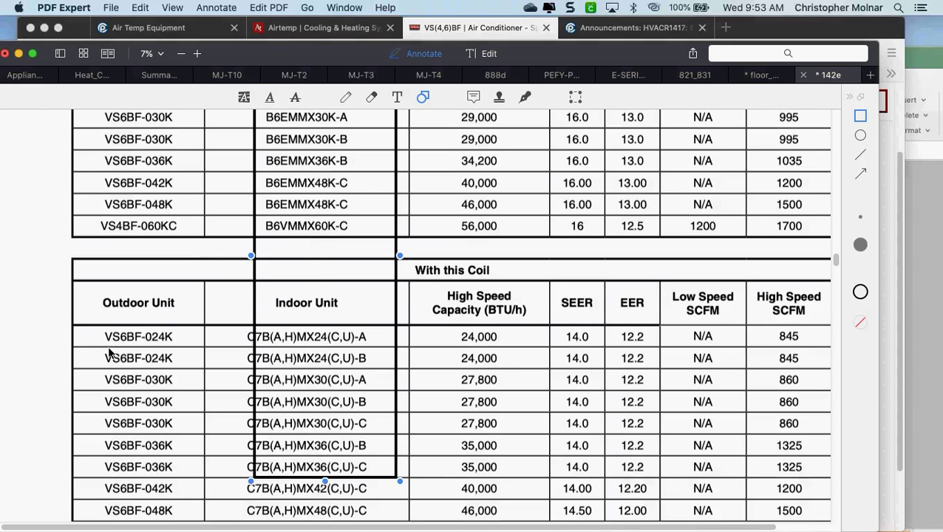
- Examine the coil pairings in the With this Coil table and the matching VS6BF-024K loose coil expanded cooling performance data
{"action": "scroll", "coordinate": [108, 354], "scroll_direction": "down", "scroll_amount": 1}
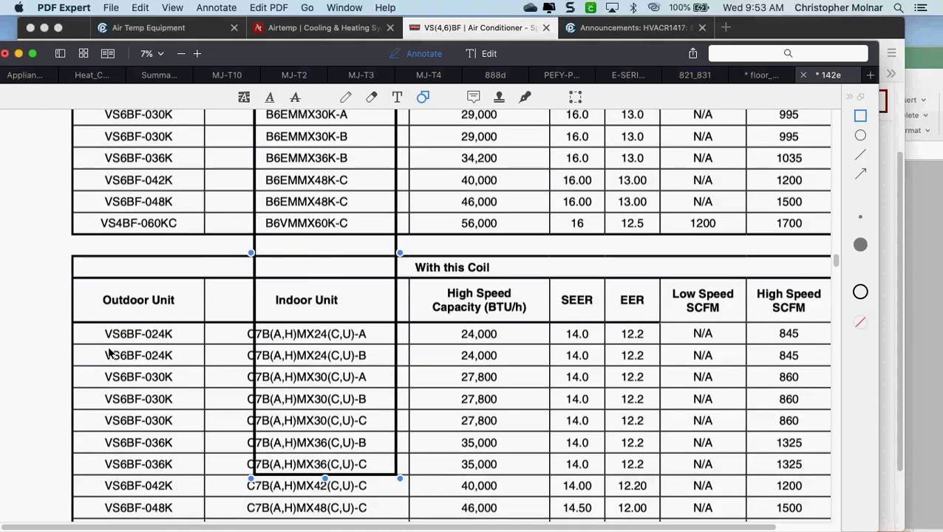
{"action": "scroll", "coordinate": [109, 353], "scroll_direction": "down", "scroll_amount": 1}
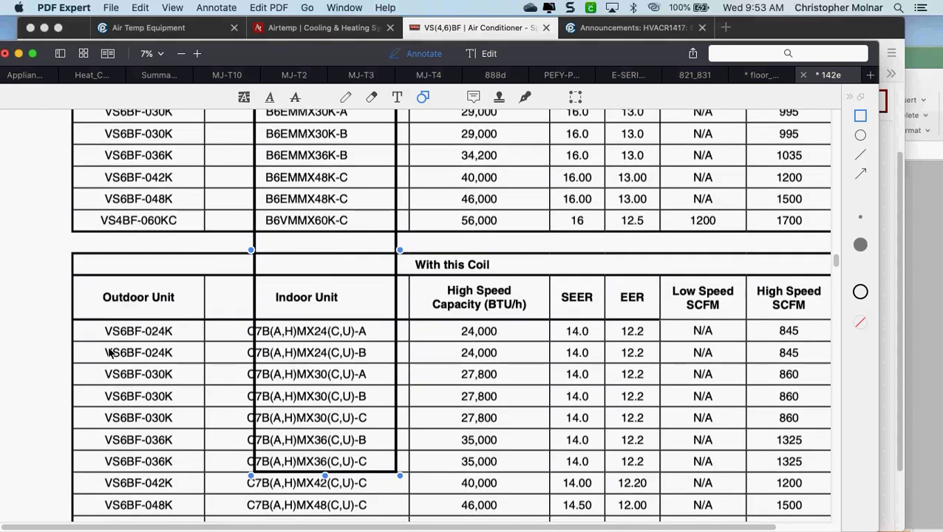
{"action": "scroll", "coordinate": [108, 354], "scroll_direction": "down", "scroll_amount": 2}
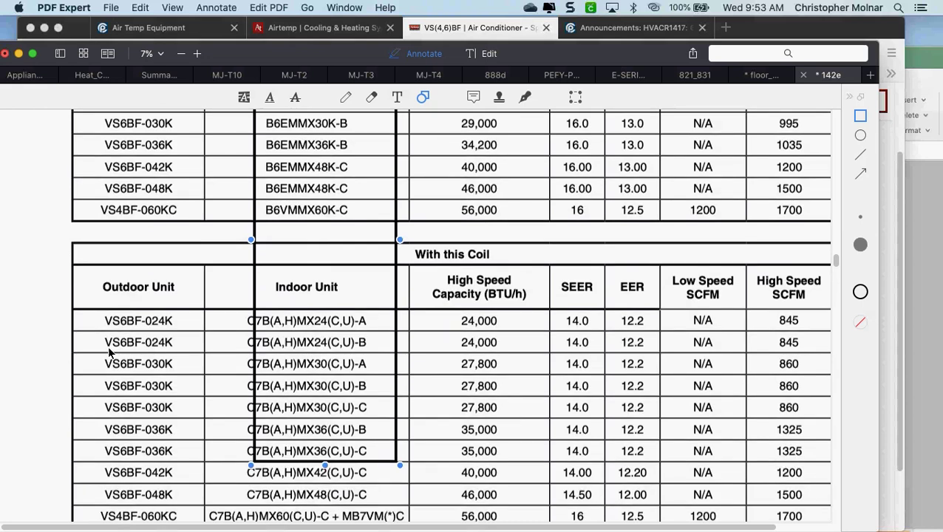
{"action": "scroll", "coordinate": [109, 354], "scroll_direction": "down", "scroll_amount": 1}
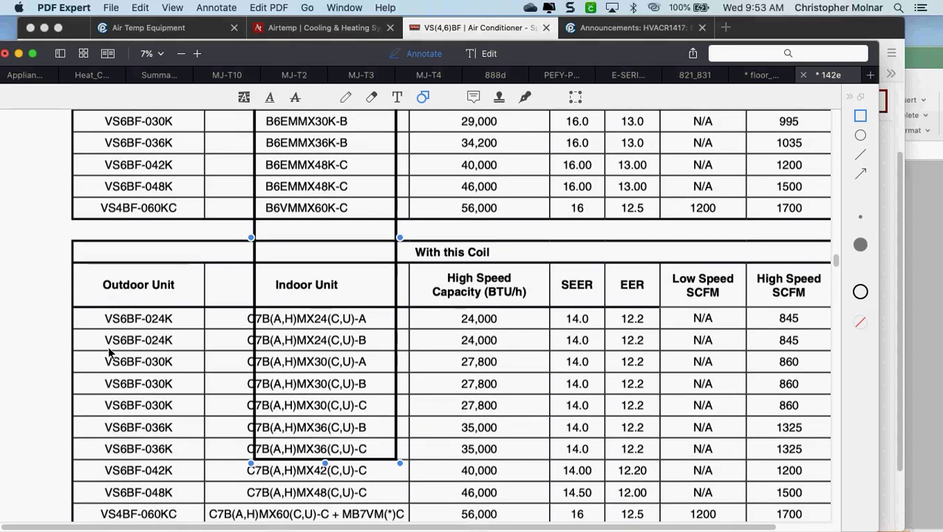
{"action": "scroll", "coordinate": [109, 354], "scroll_direction": "down", "scroll_amount": 1}
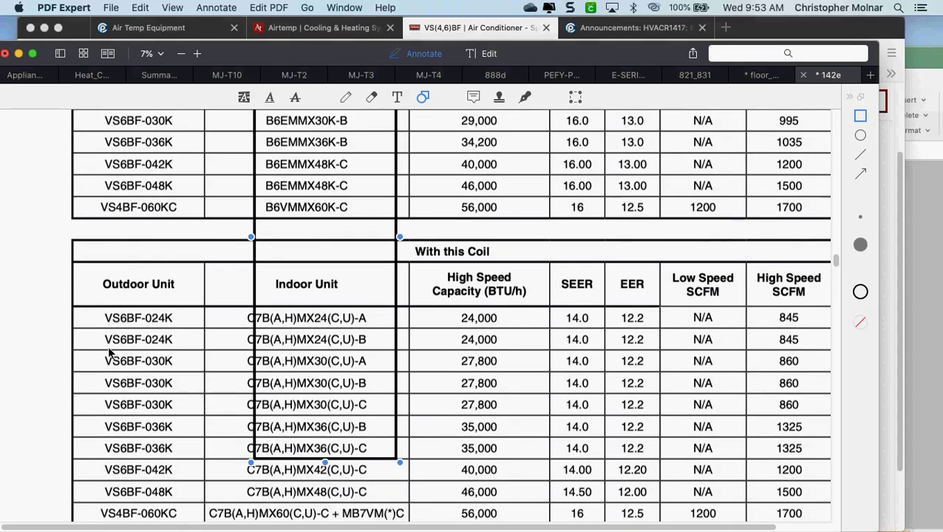
{"action": "scroll", "coordinate": [109, 353], "scroll_direction": "down", "scroll_amount": 3}
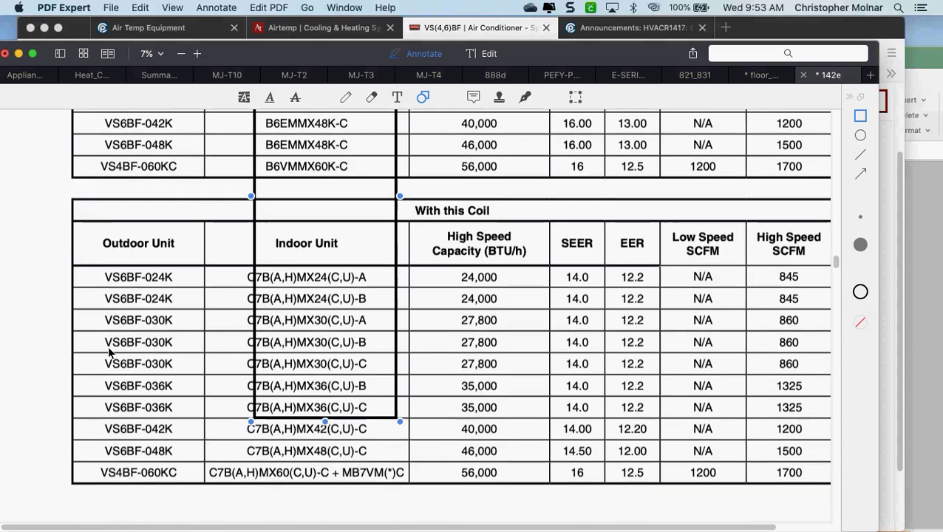
{"action": "scroll", "coordinate": [109, 354], "scroll_direction": "down", "scroll_amount": 1}
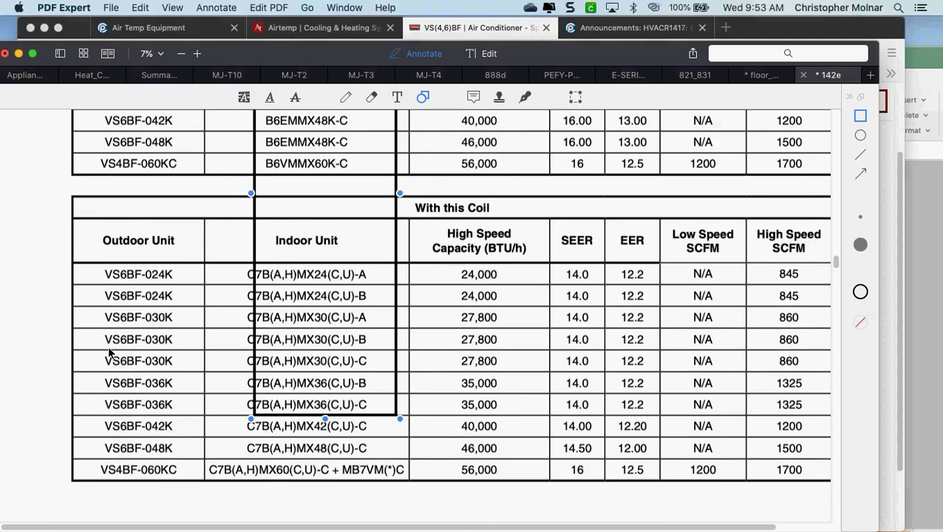
{"action": "scroll", "coordinate": [109, 354], "scroll_direction": "down", "scroll_amount": 10}
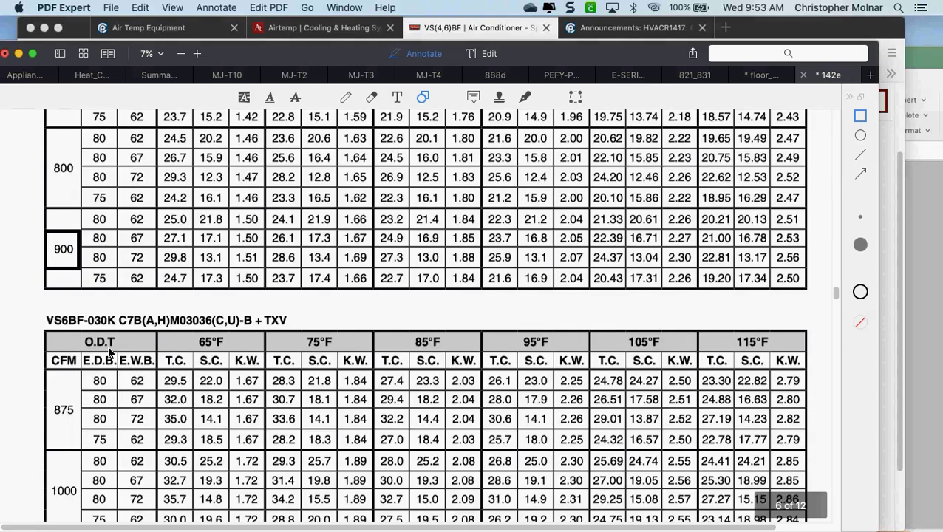
{"action": "scroll", "coordinate": [109, 353], "scroll_direction": "up", "scroll_amount": 5}
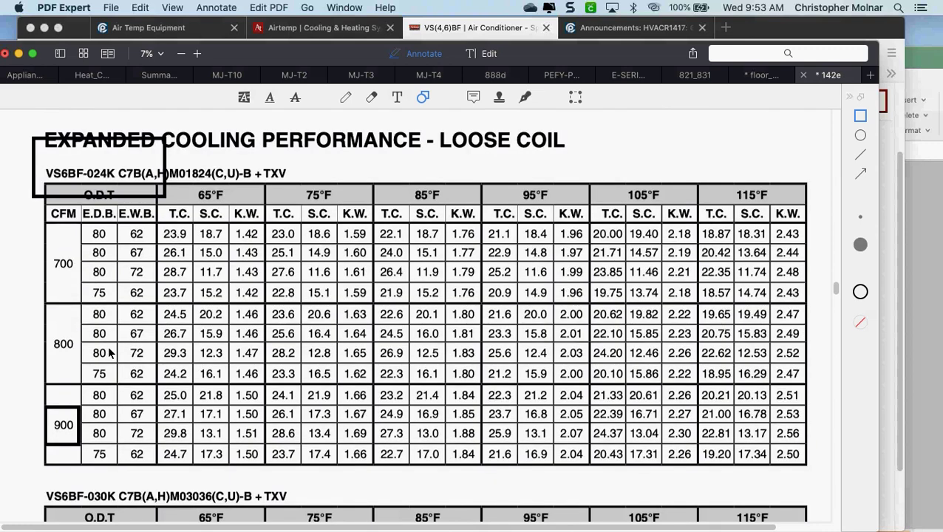